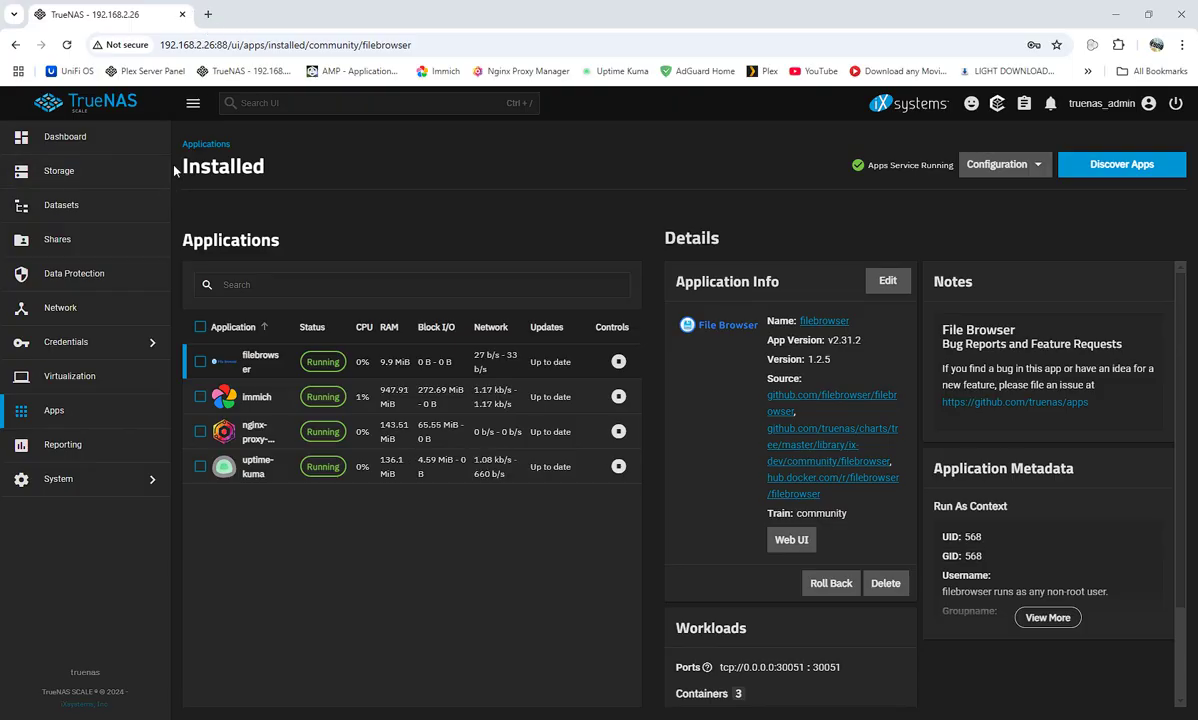
Switch from Apps > Installed to the TrueNAS Dashboard showing ElectricEel-24.10.1 system info
click(116, 141)
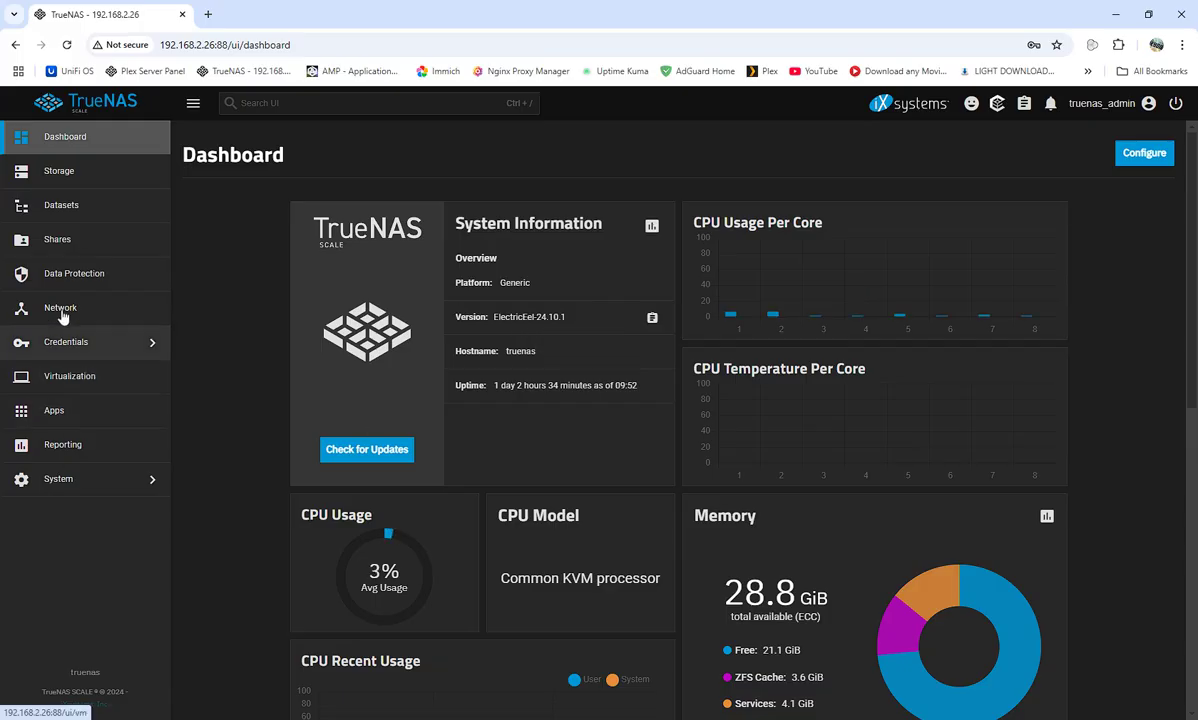
Add a dataset named plex under the test pool with the Apps dataset preset
click(73, 205)
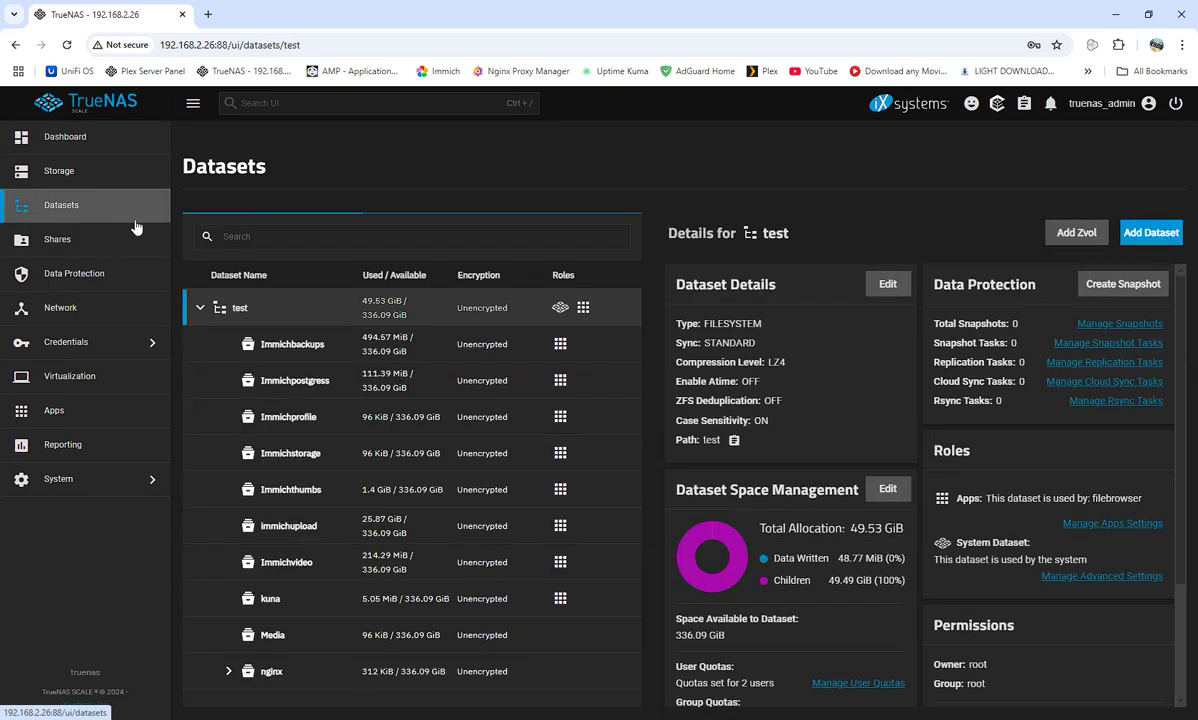
click(1145, 232)
click(708, 336)
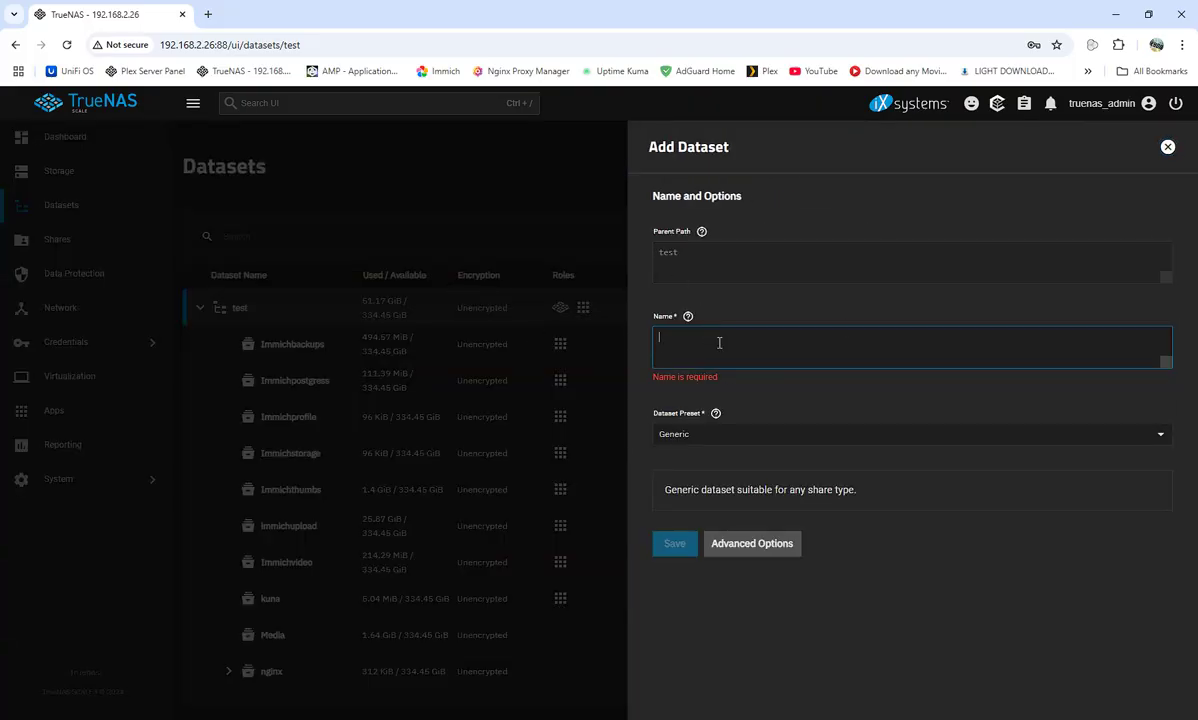
text(plex)
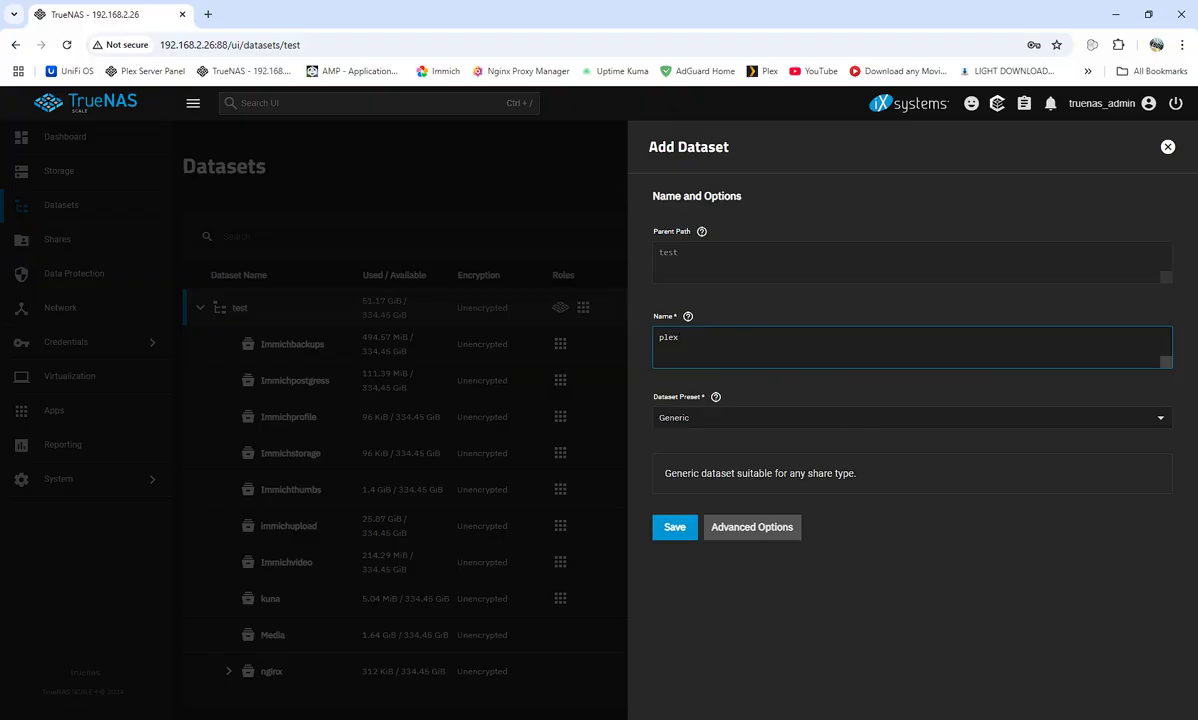
click(1160, 419)
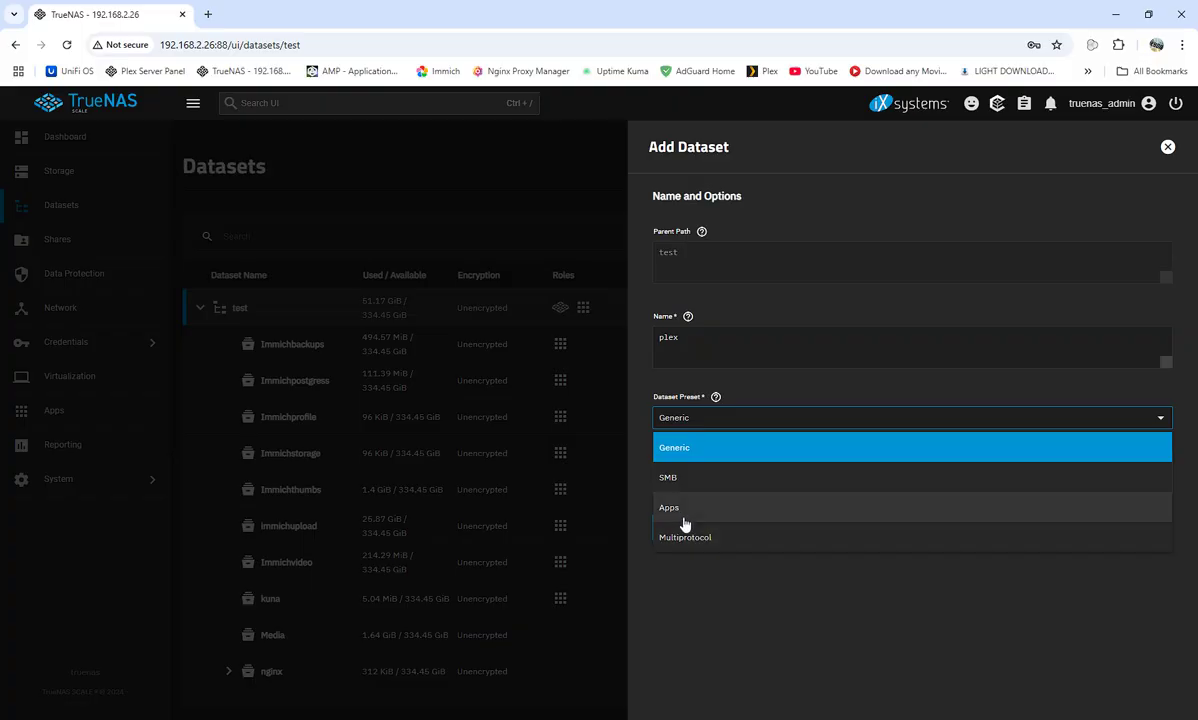
click(682, 508)
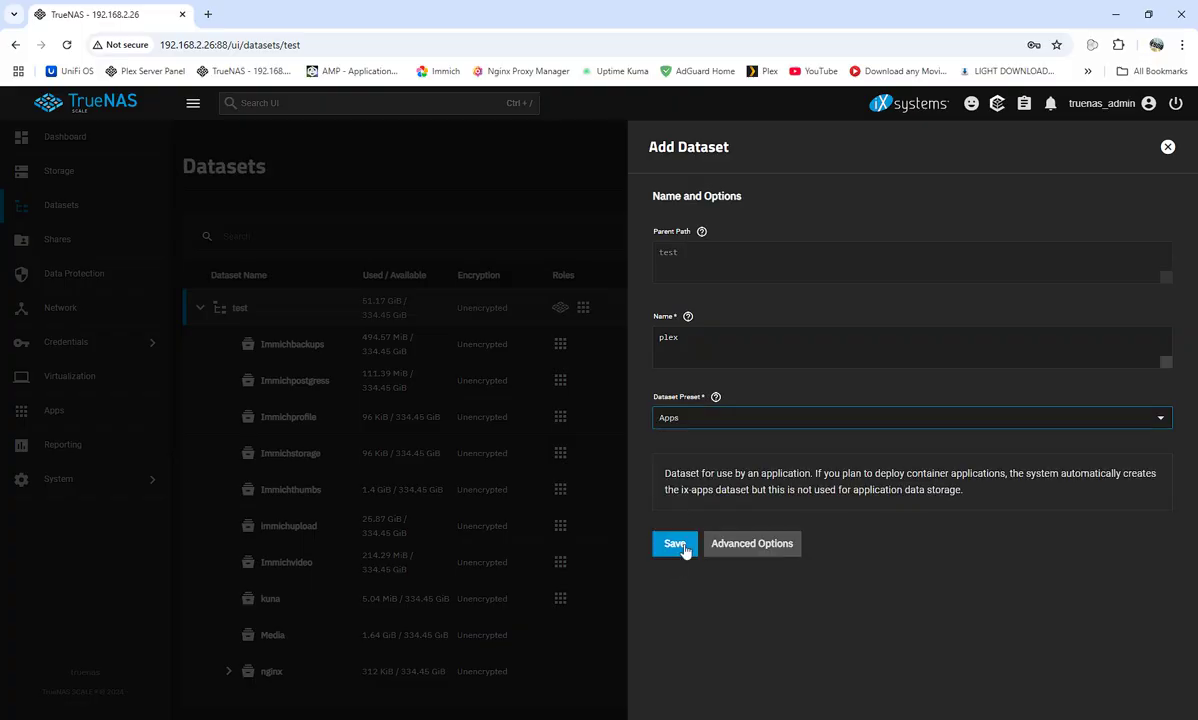
click(676, 543)
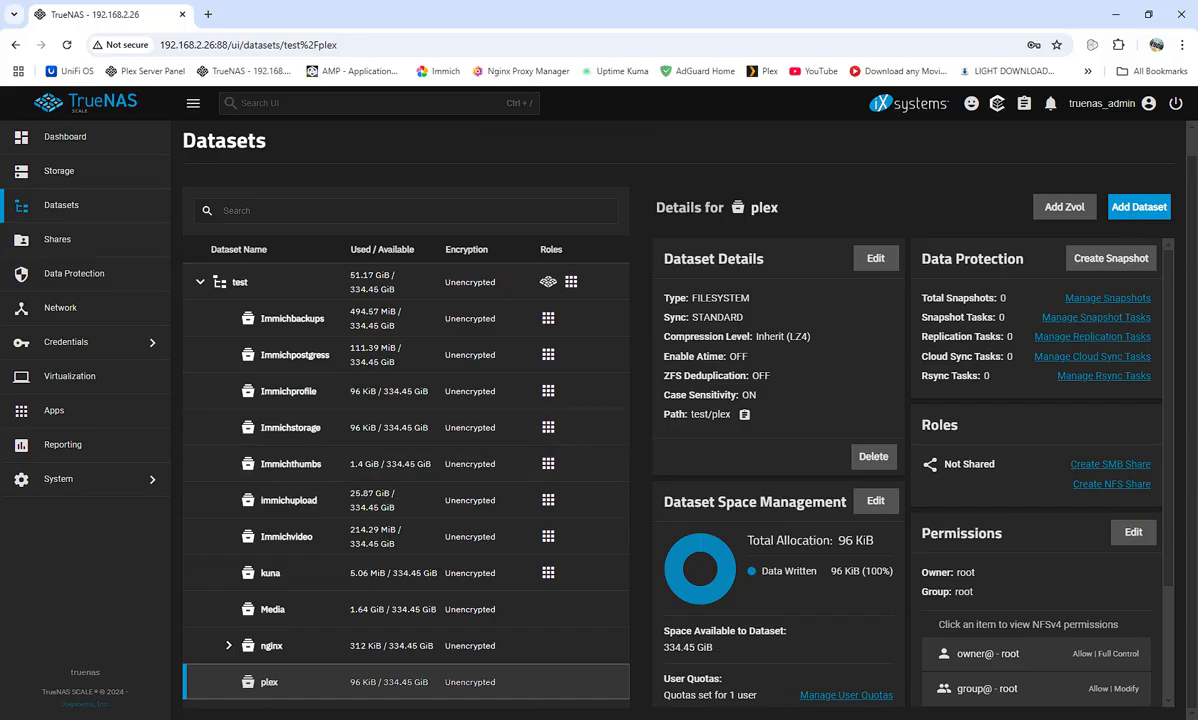
Create the child dataset config under plex with the Apps preset, skipping ACL setup
click(1136, 208)
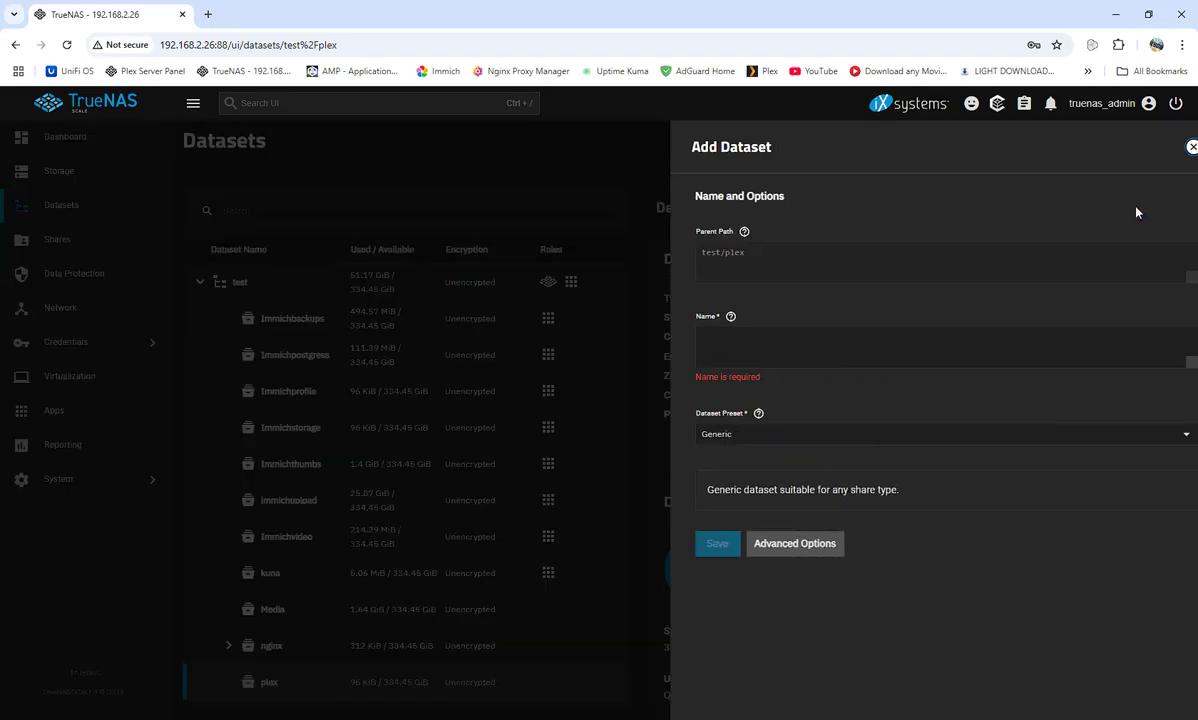
click(689, 340)
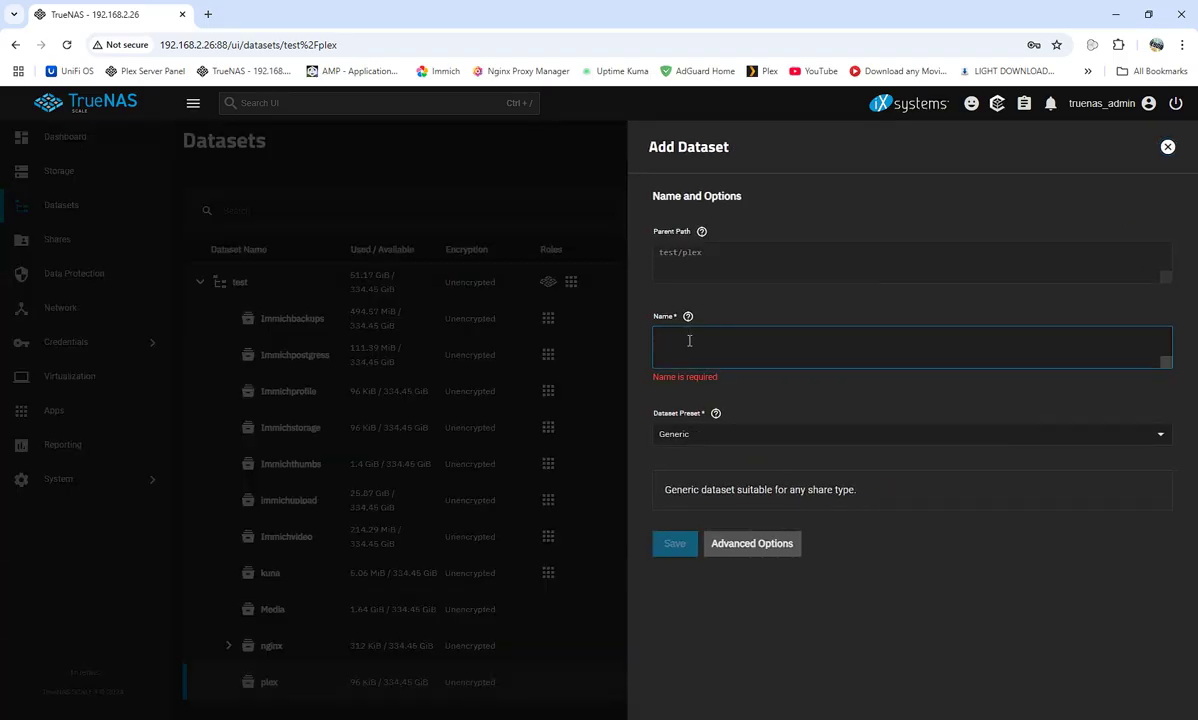
text(ap)
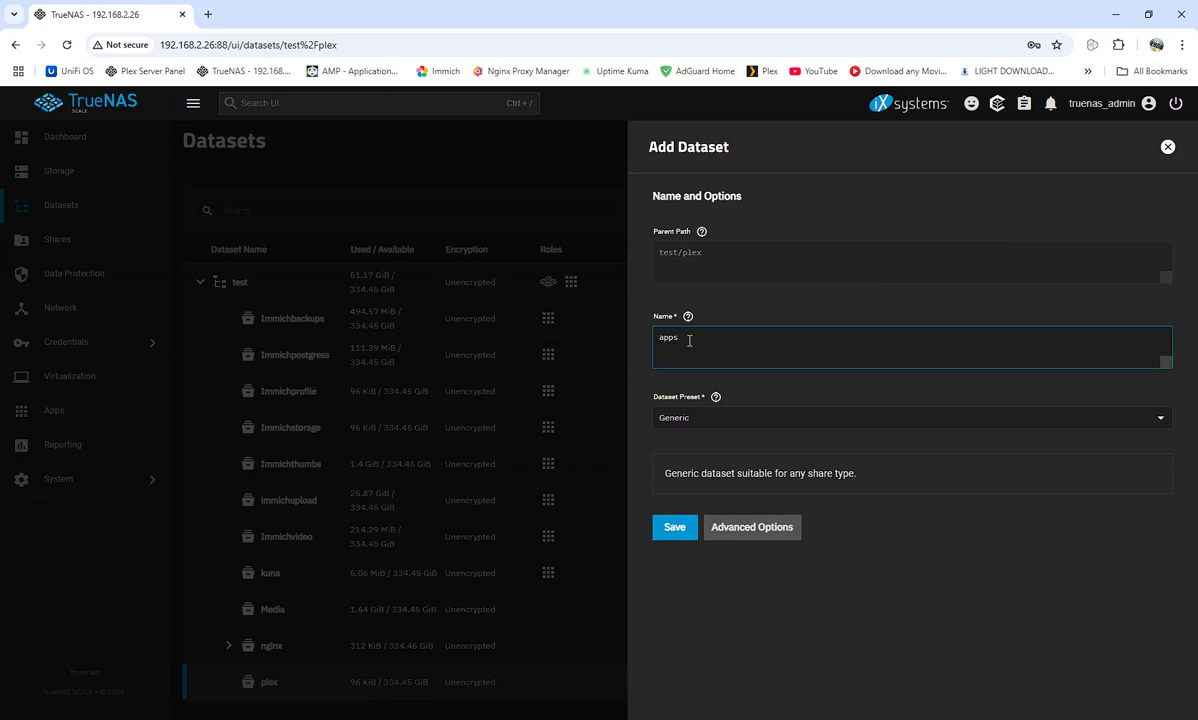
text(ps)
key(BackSpace)
key(BackSpace)
key(BackSpace)
key(BackSpace)
text(cong)
text(ig)
click(1160, 419)
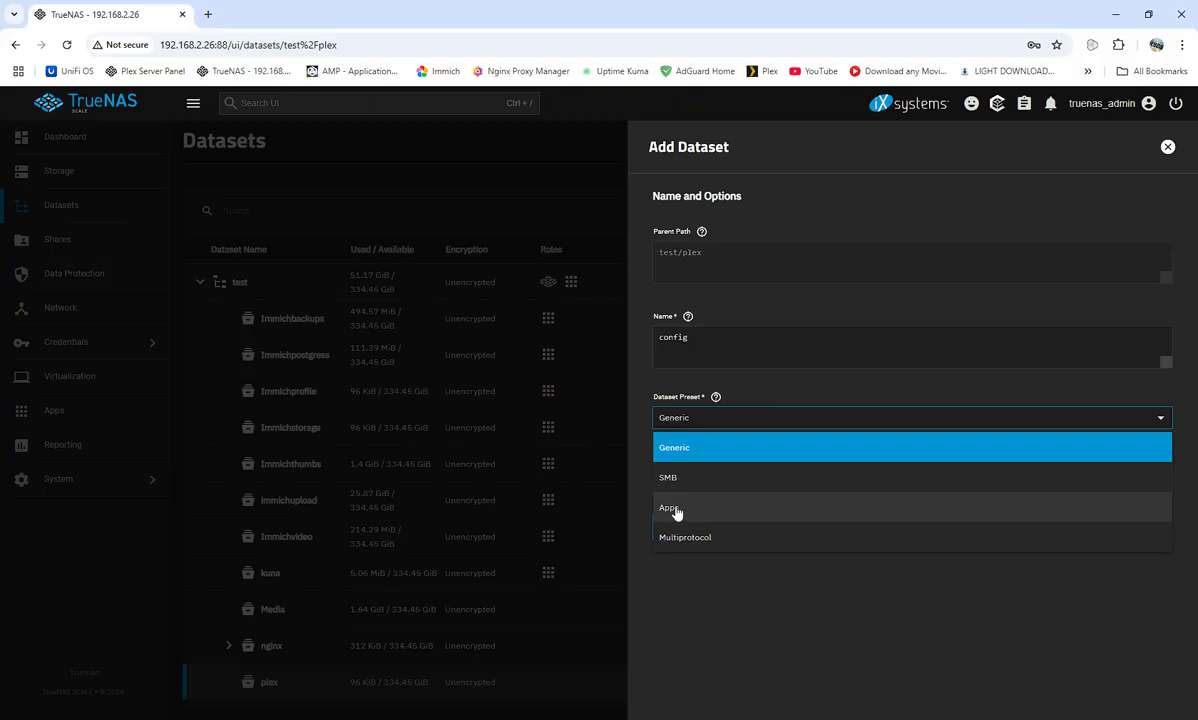
click(675, 511)
click(675, 543)
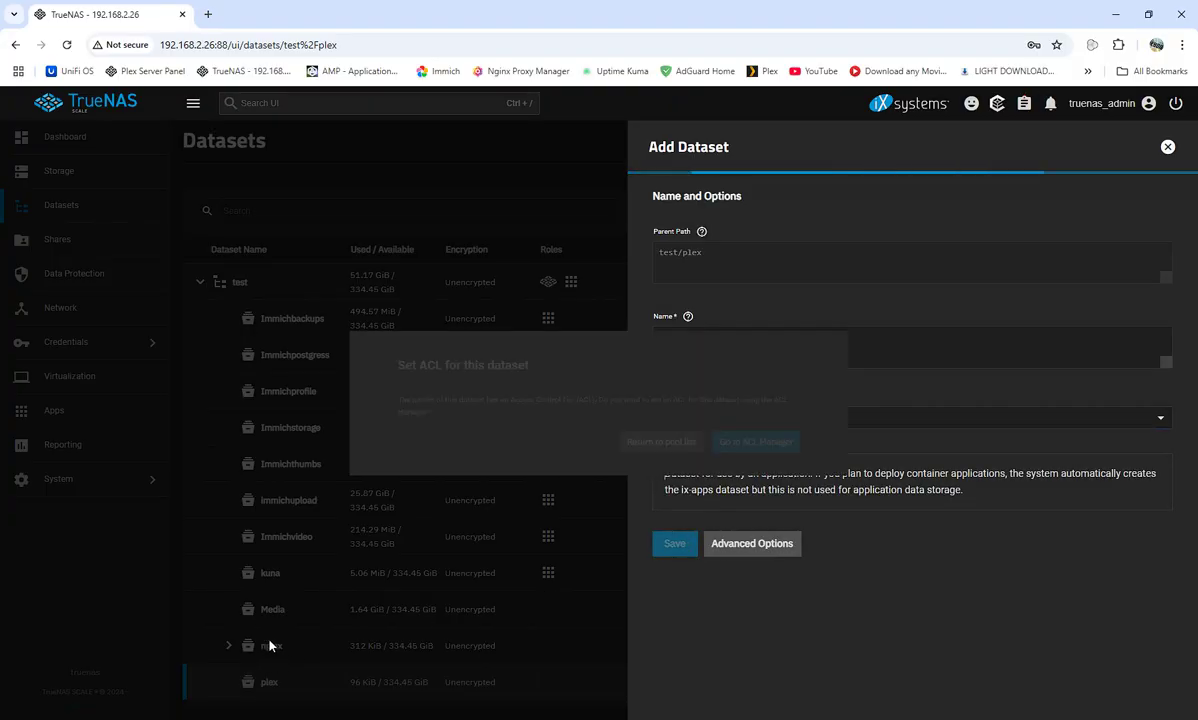
click(645, 446)
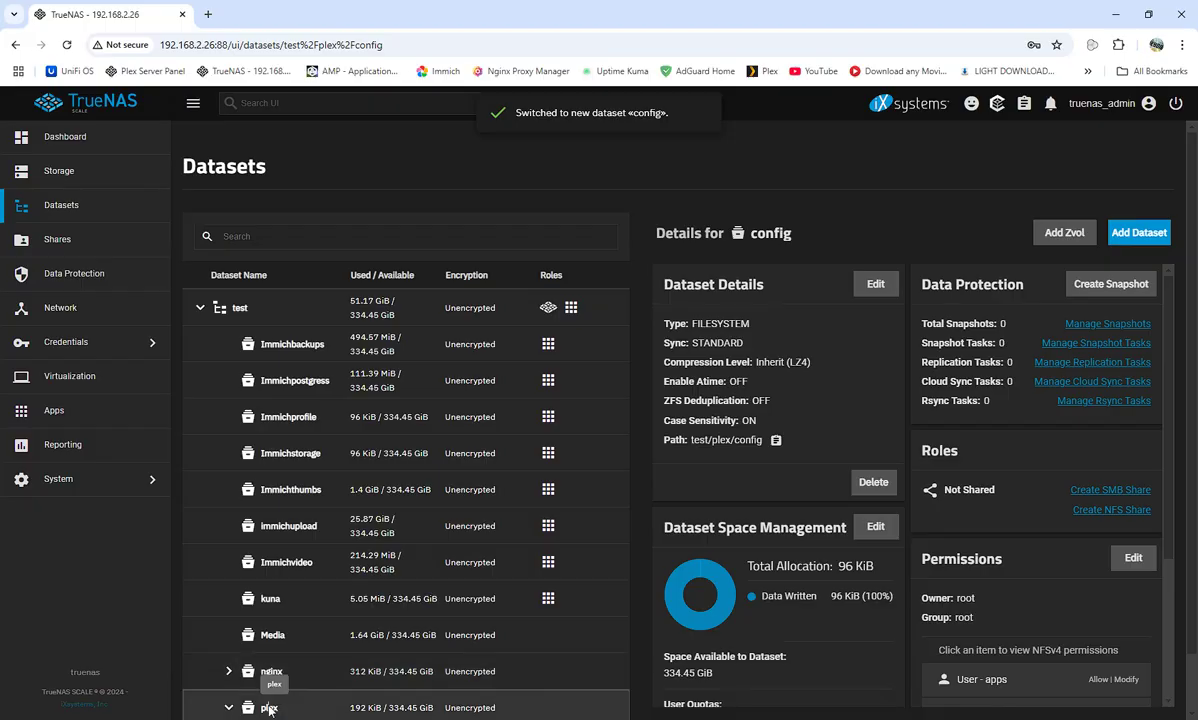
Create a second child dataset, data, under plex with the Apps preset
click(269, 708)
click(1135, 233)
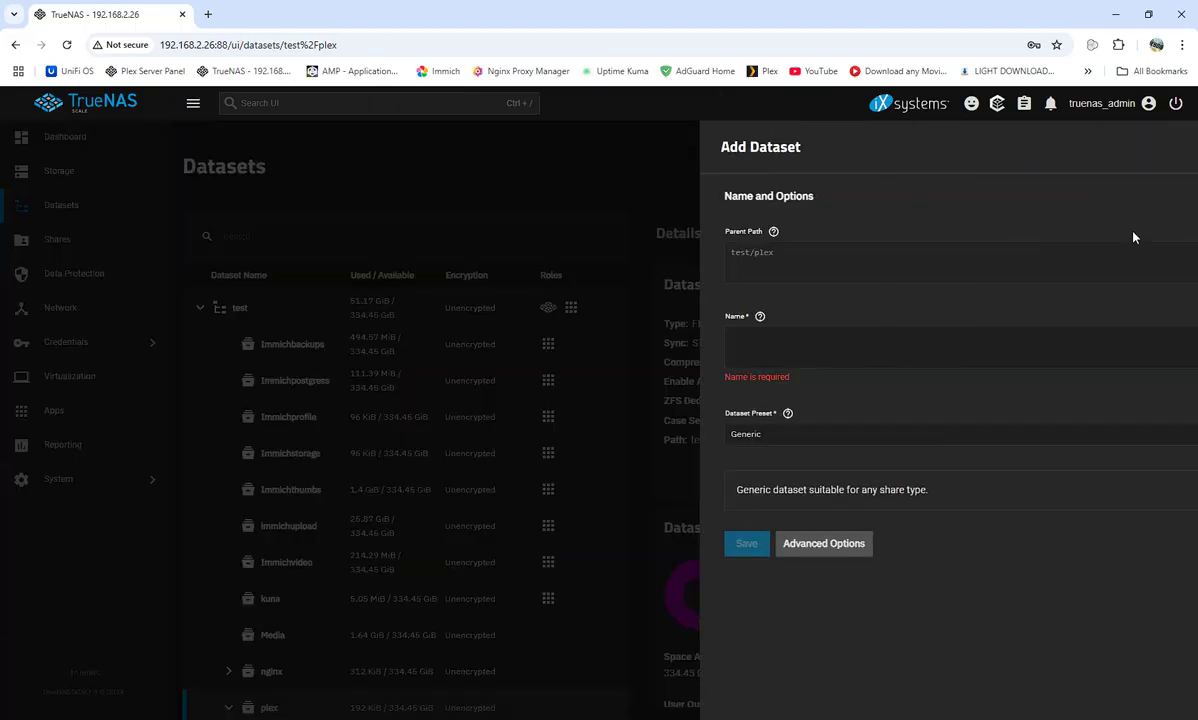
click(758, 341)
text(data)
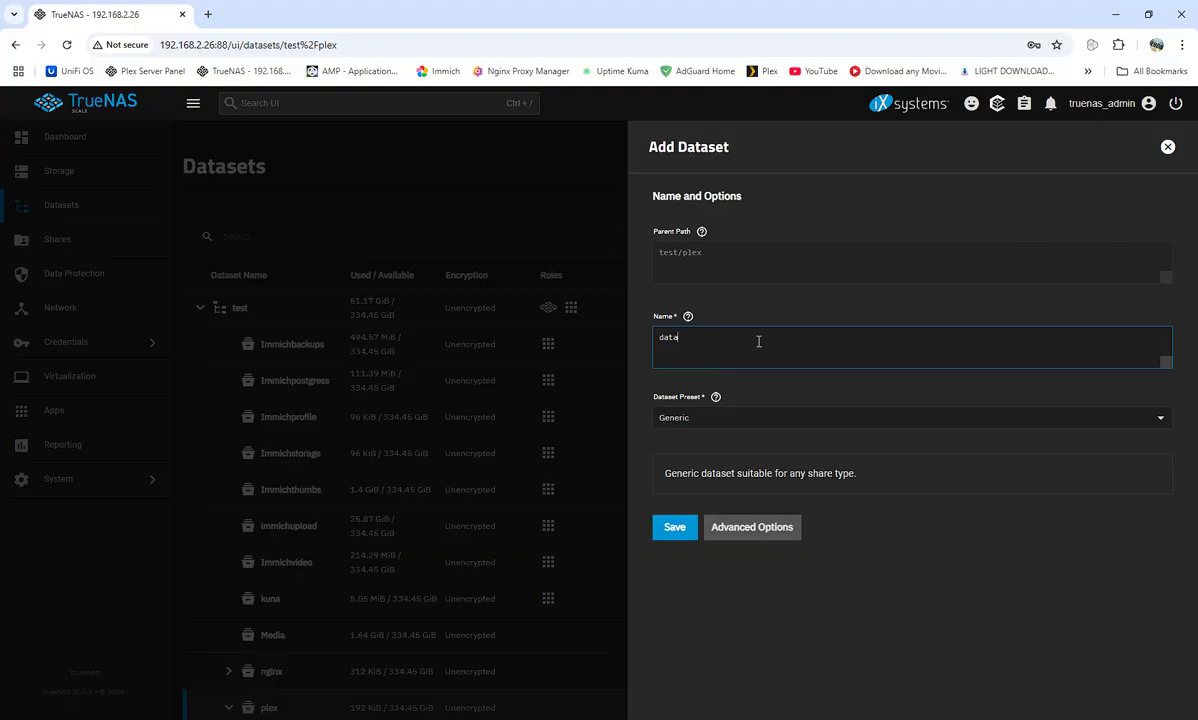
click(1165, 419)
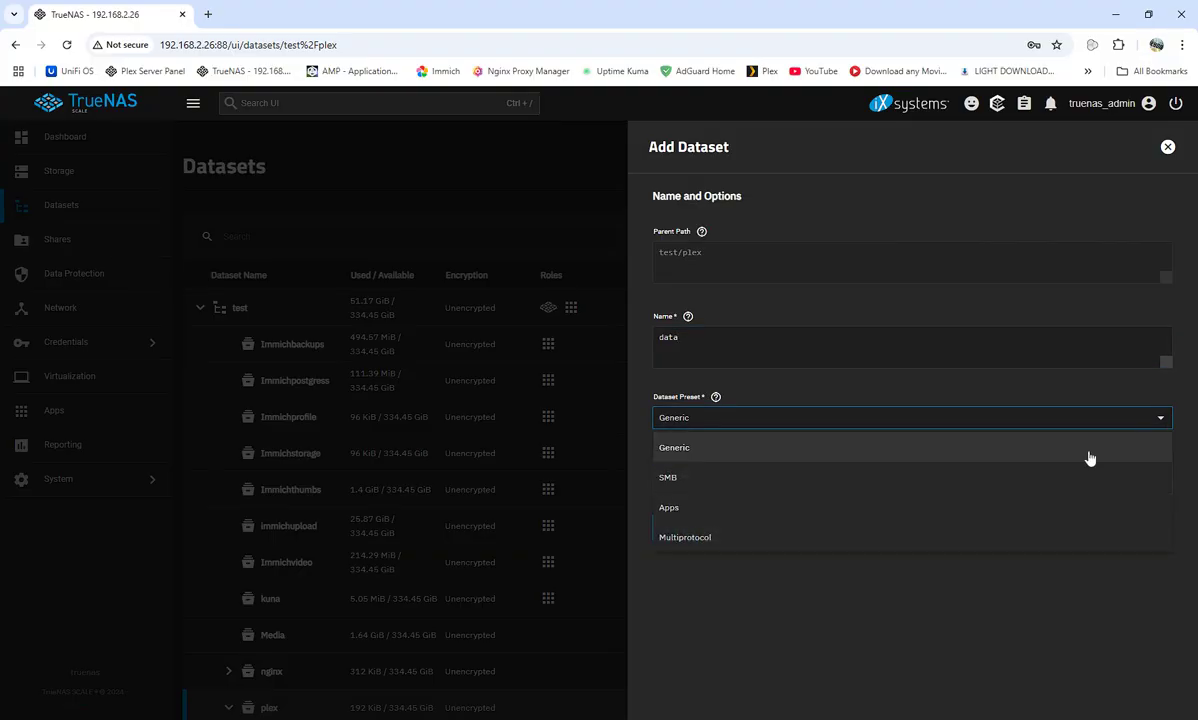
click(690, 509)
click(676, 543)
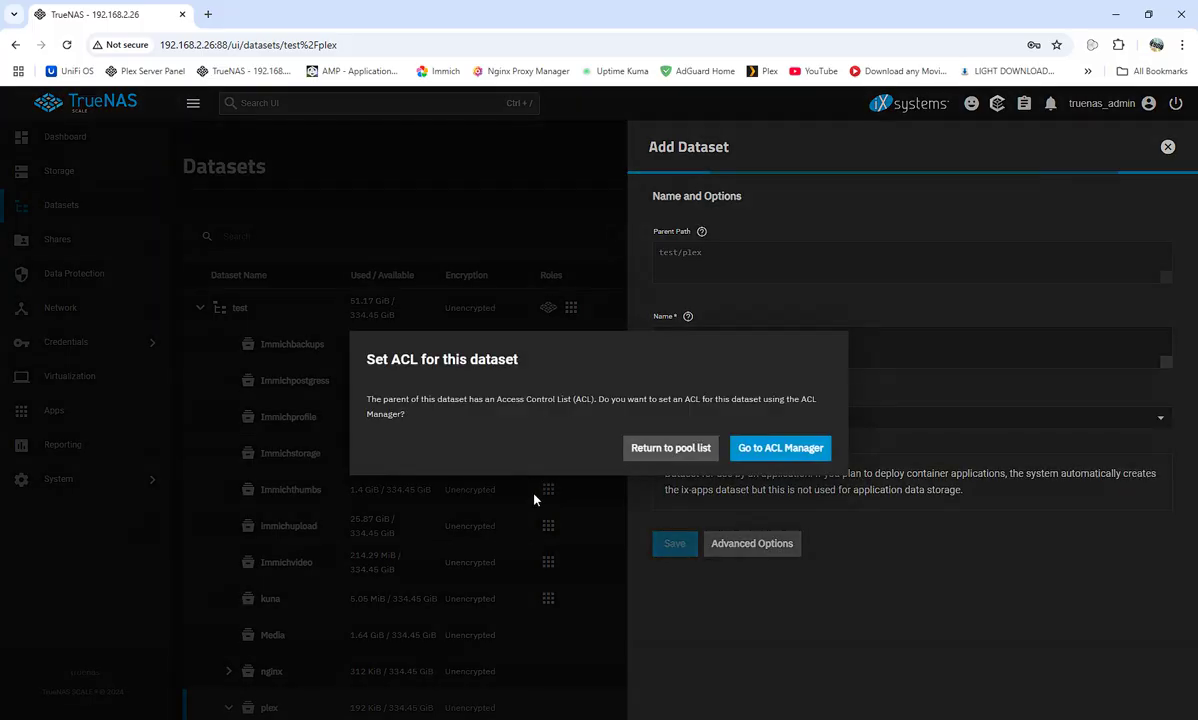
click(685, 448)
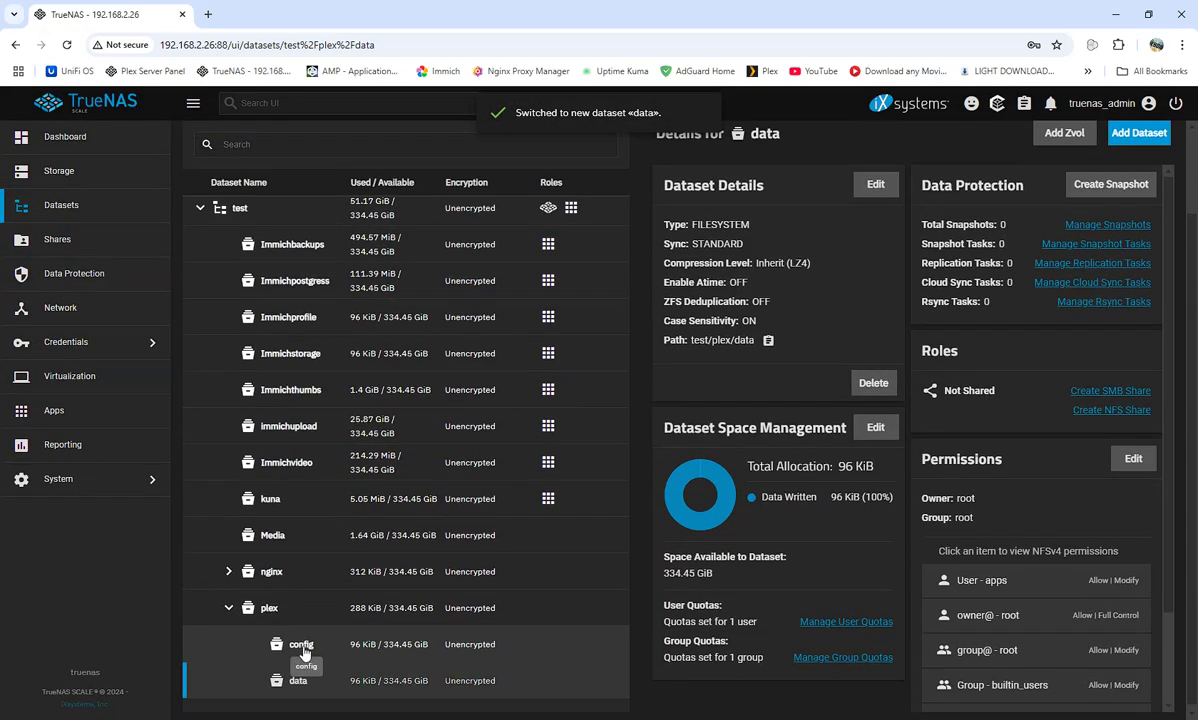
Add a transcode child dataset under plex with the Apps preset
click(268, 610)
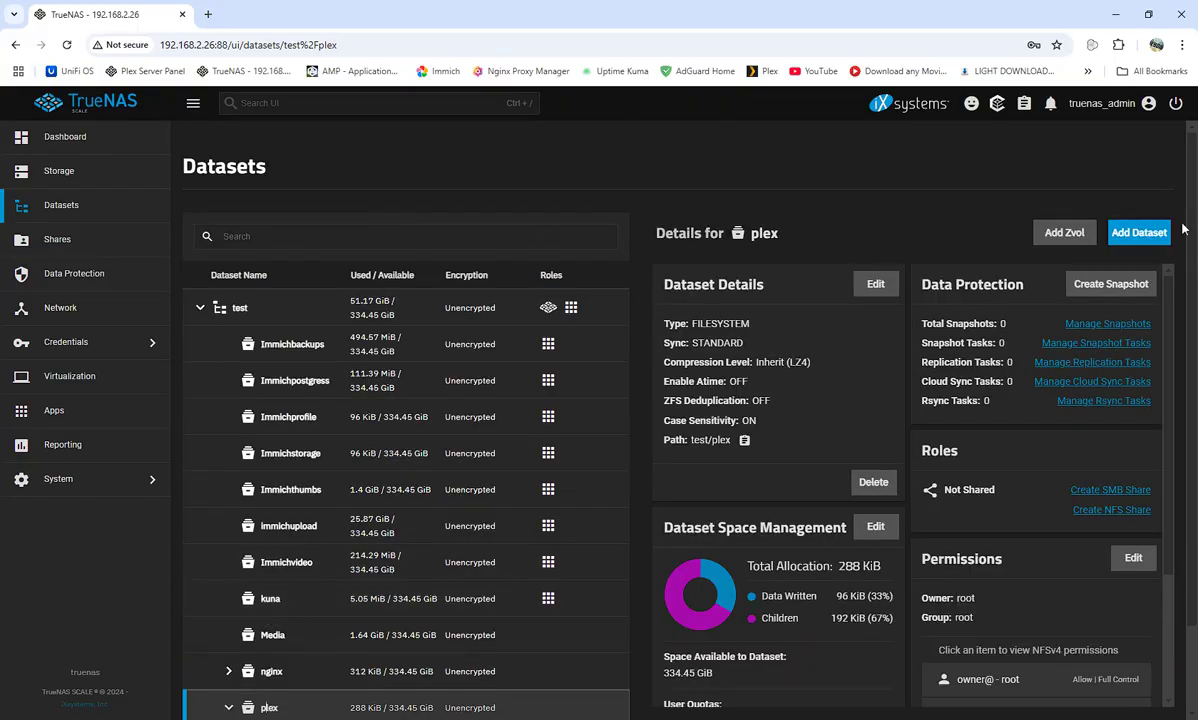
click(1138, 234)
click(708, 350)
text(transcode)
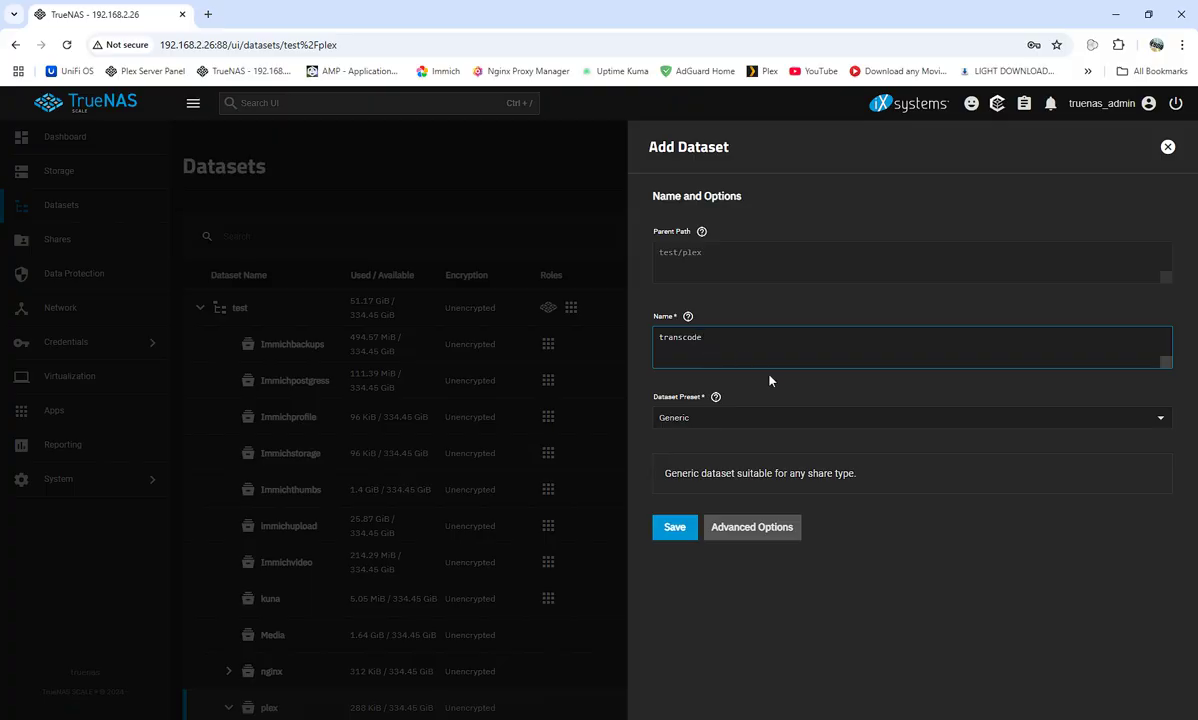
click(1160, 421)
click(751, 508)
click(664, 546)
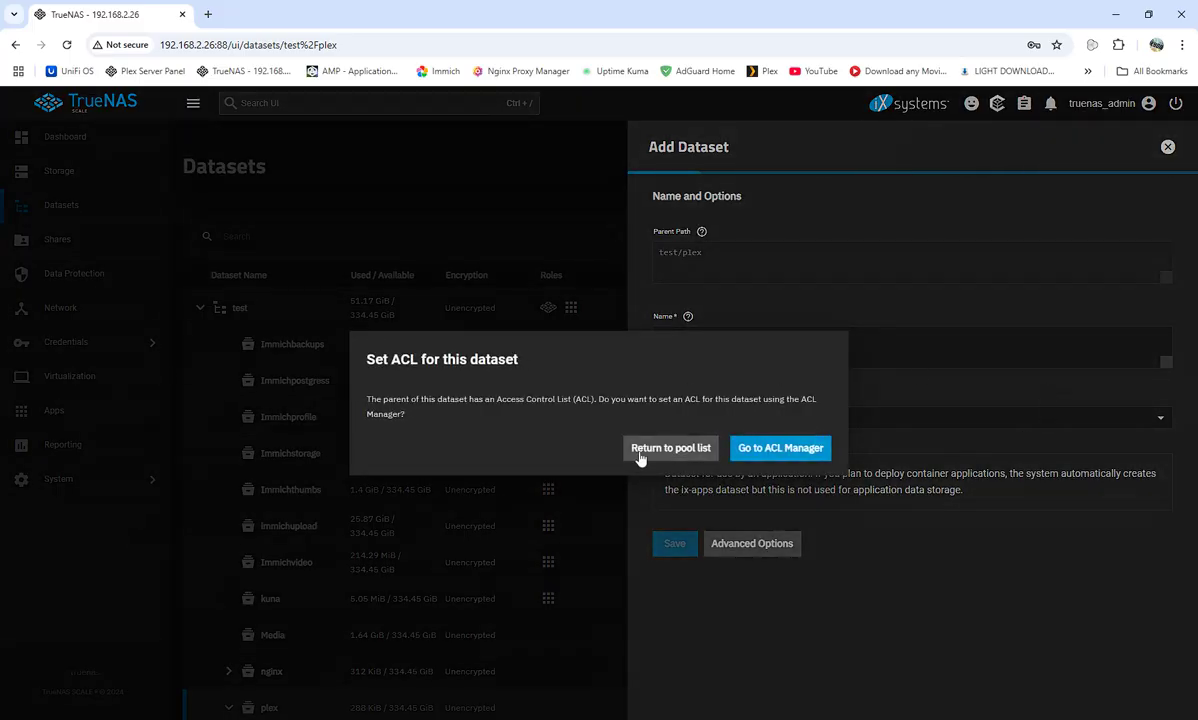
click(641, 457)
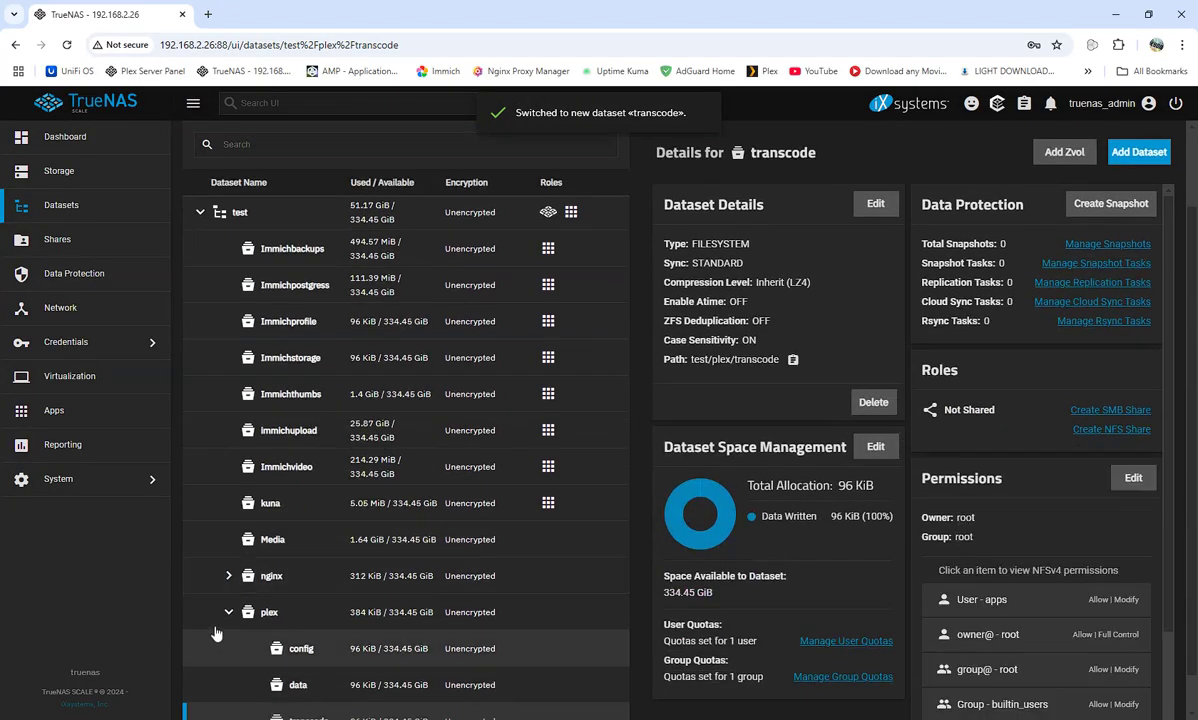
Add a storage child dataset under plex with the Apps preset
click(214, 620)
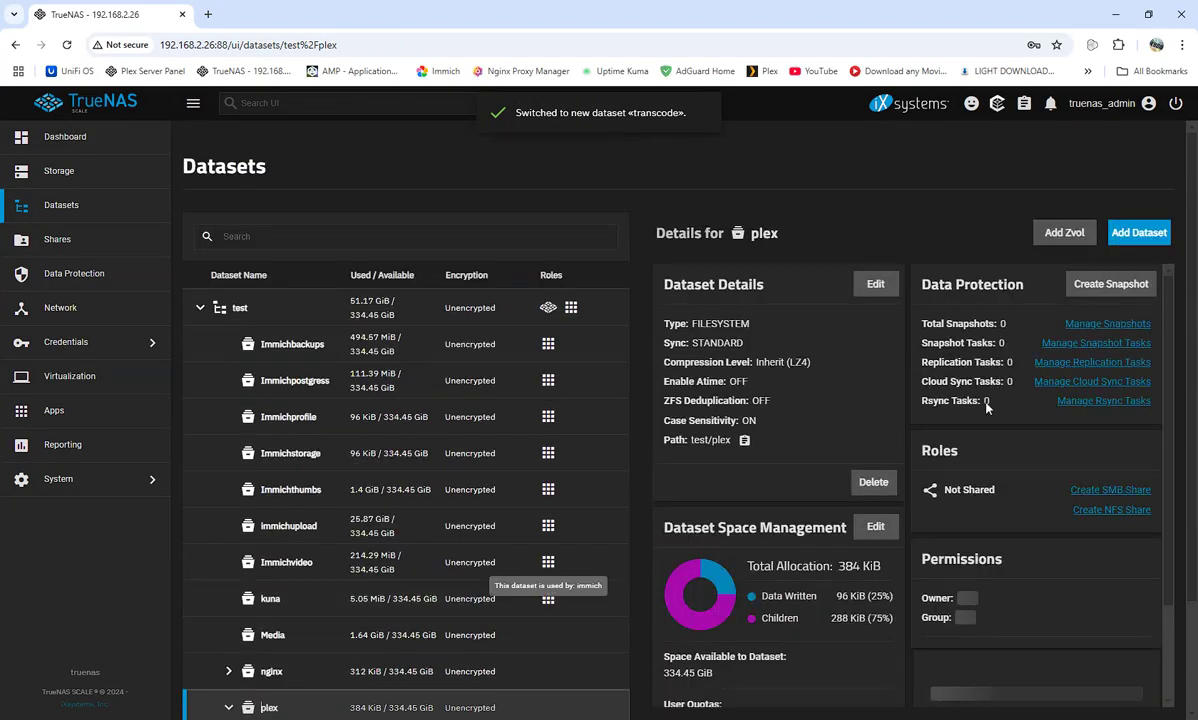
click(1133, 242)
click(725, 350)
text(storage)
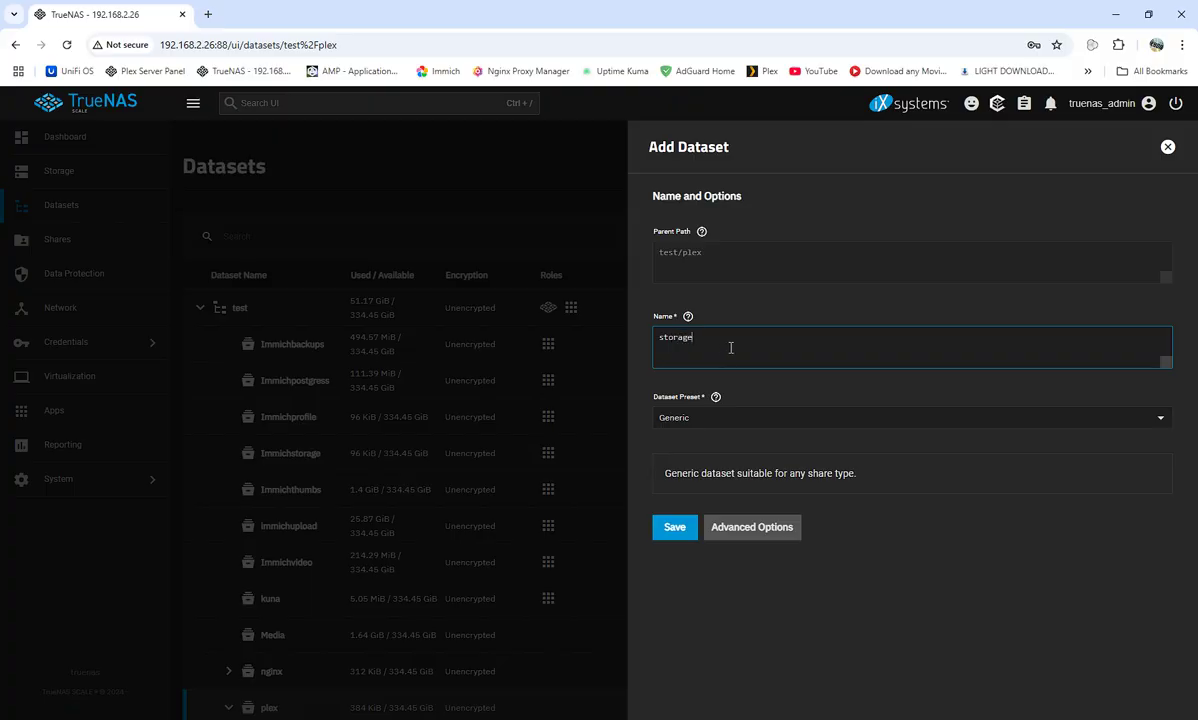
click(1158, 418)
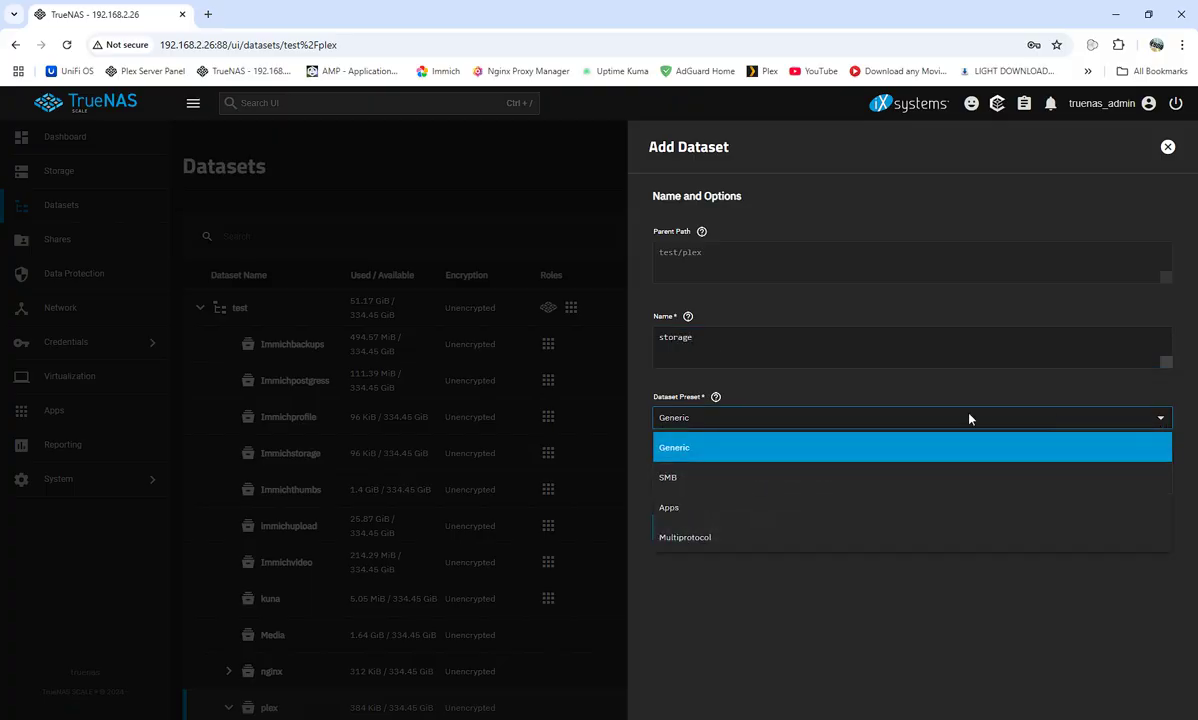
click(668, 508)
click(662, 543)
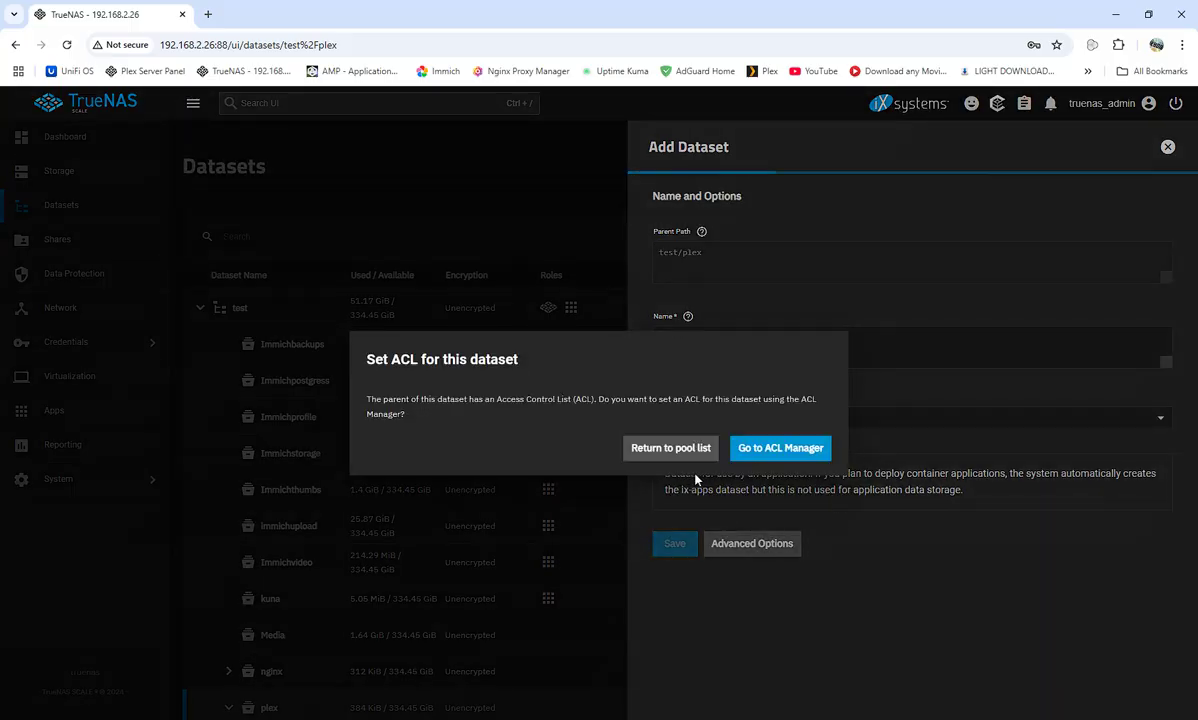
click(663, 437)
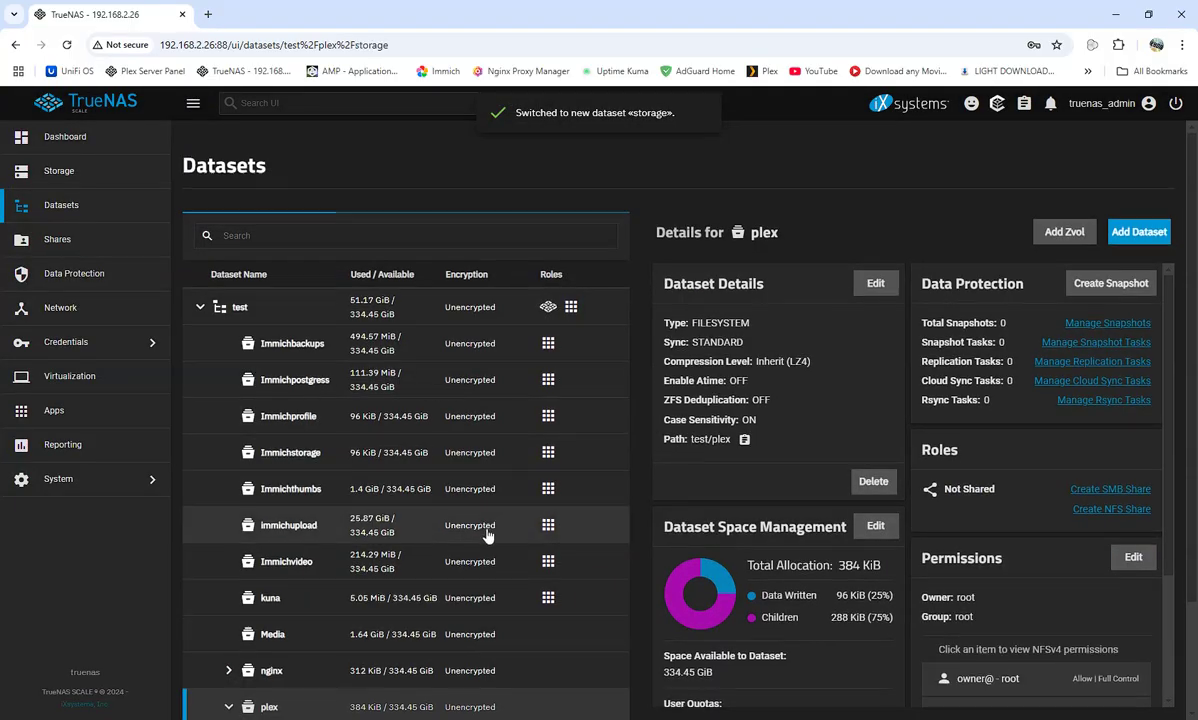
scroll(466, 540, down, 1)
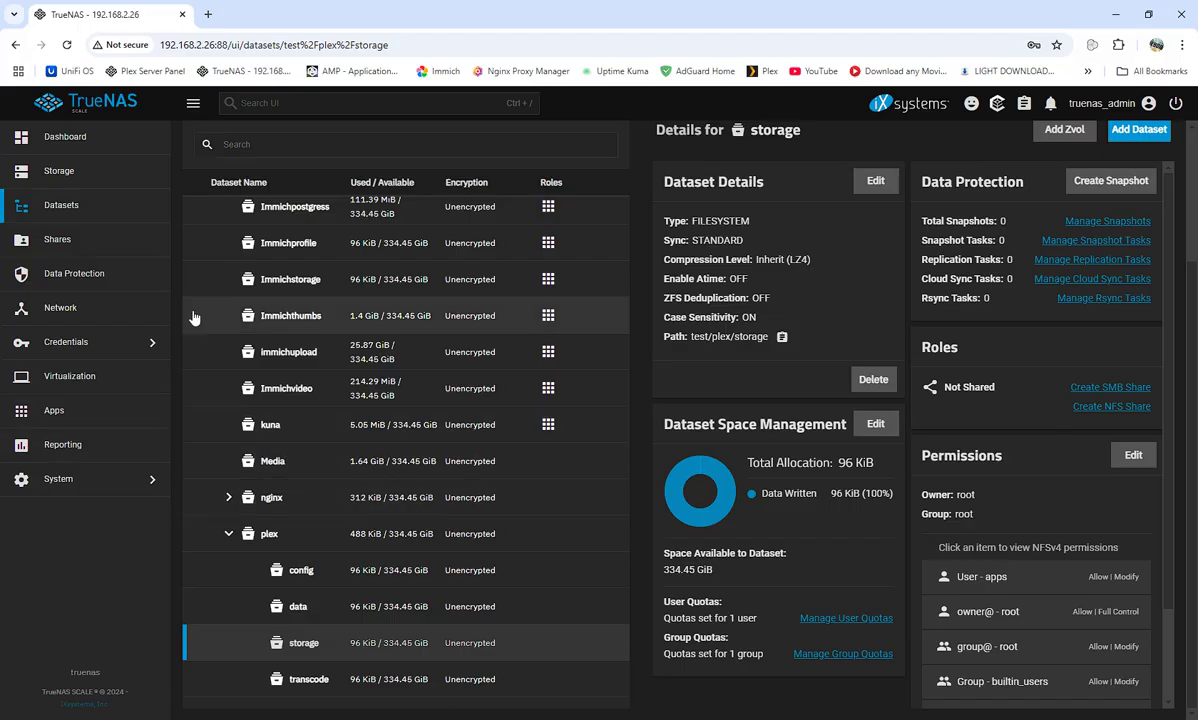
Start installing Plex from Discover Apps, keeping version 1.1.11
click(82, 410)
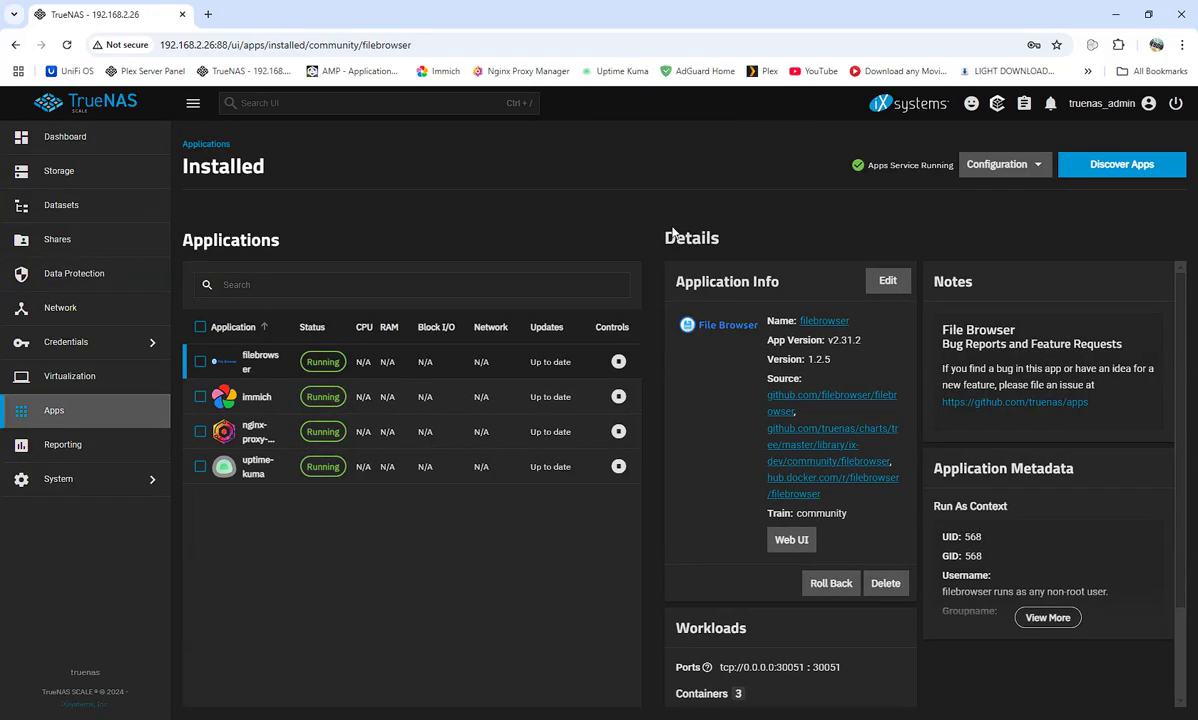
click(1108, 165)
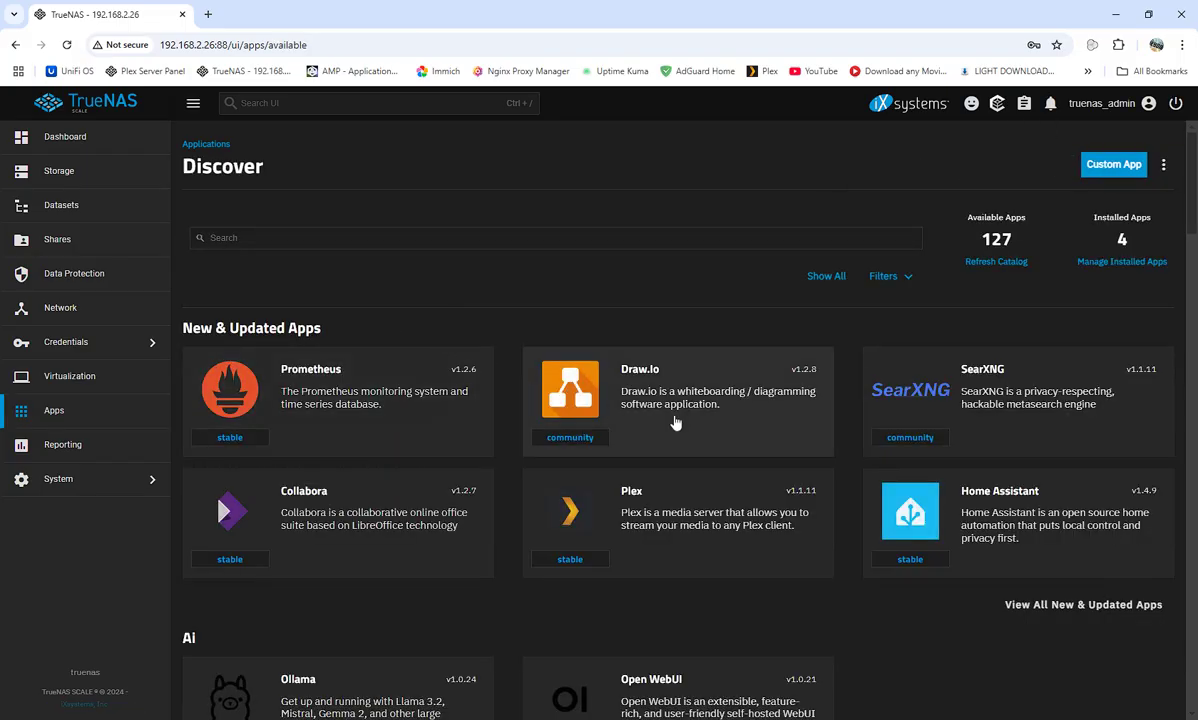
click(634, 516)
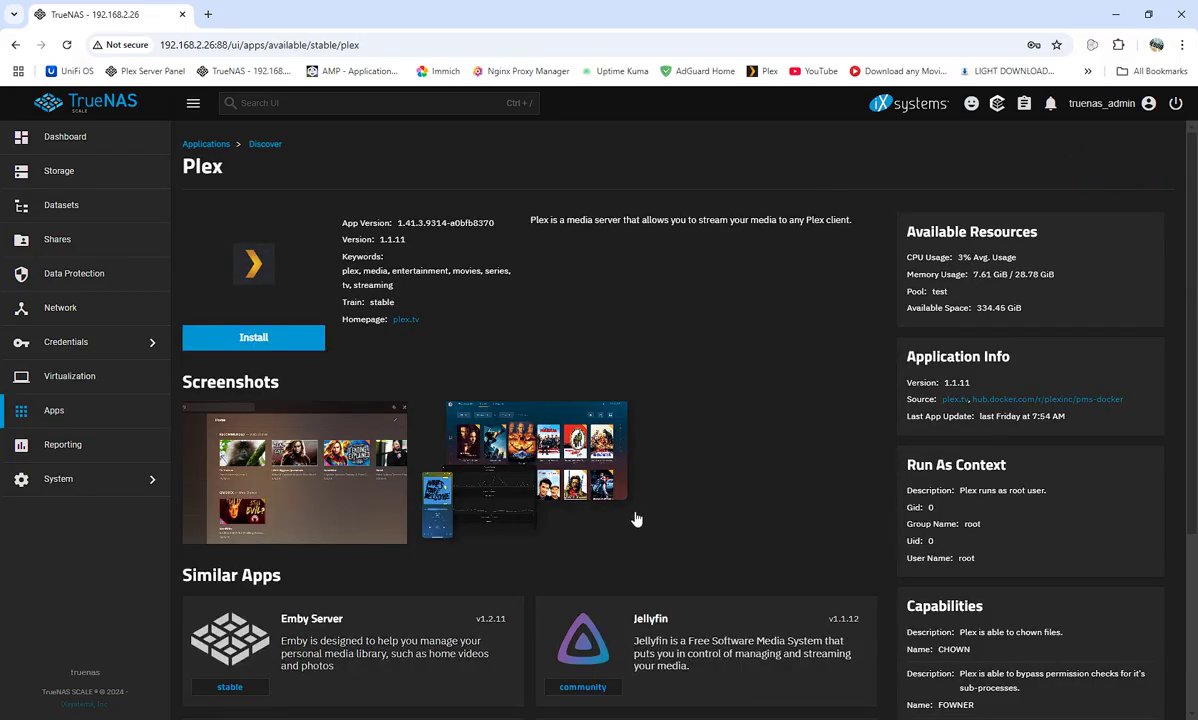
click(265, 338)
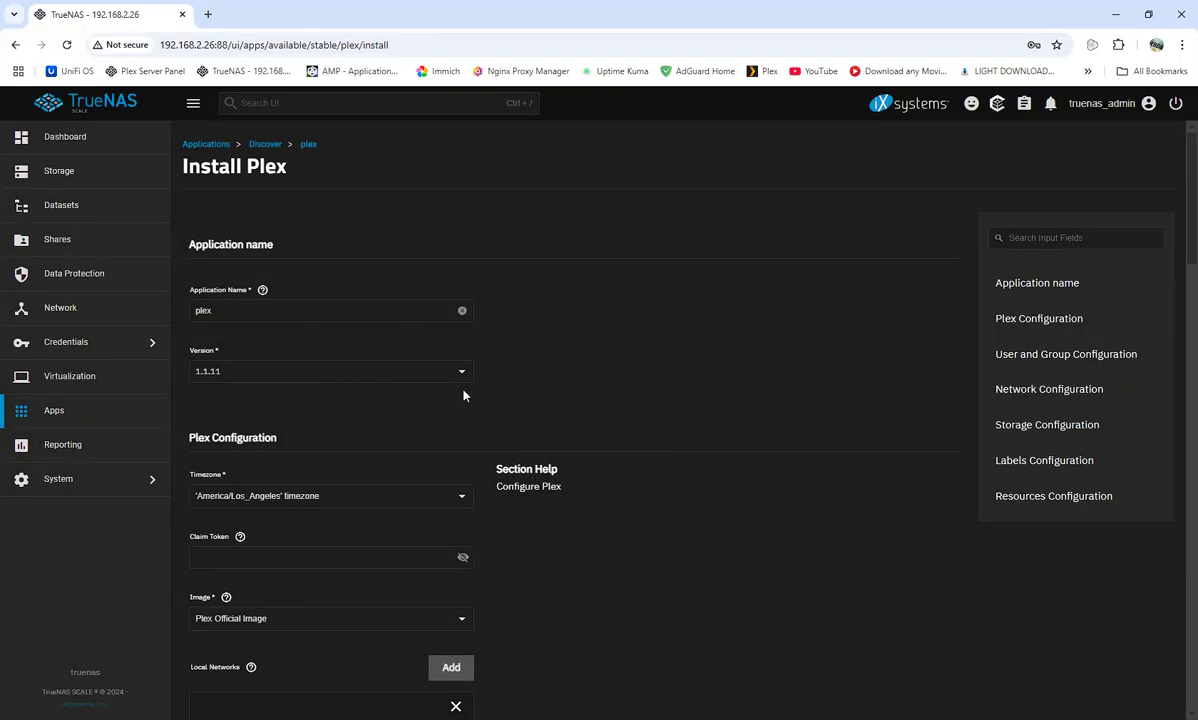
click(466, 374)
click(719, 450)
Set Plex Data Storage to Host Path /mnt/test/plex/data
scroll(719, 450, down, 2)
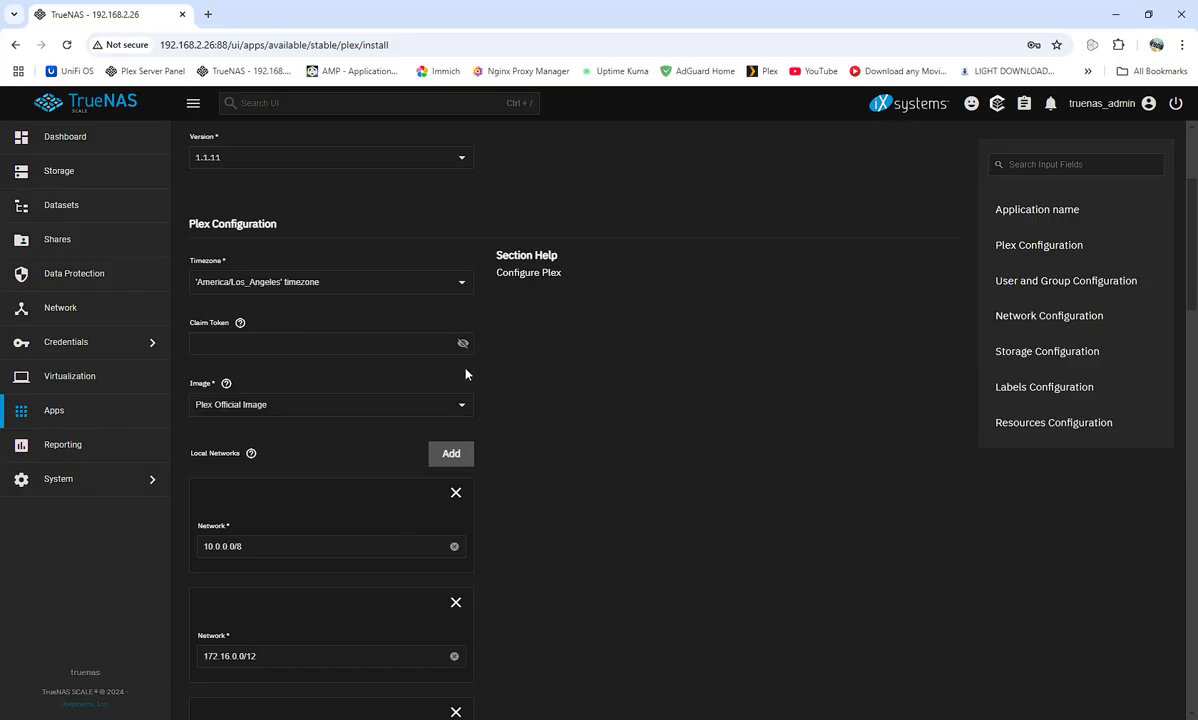
scroll(590, 377, down, 5)
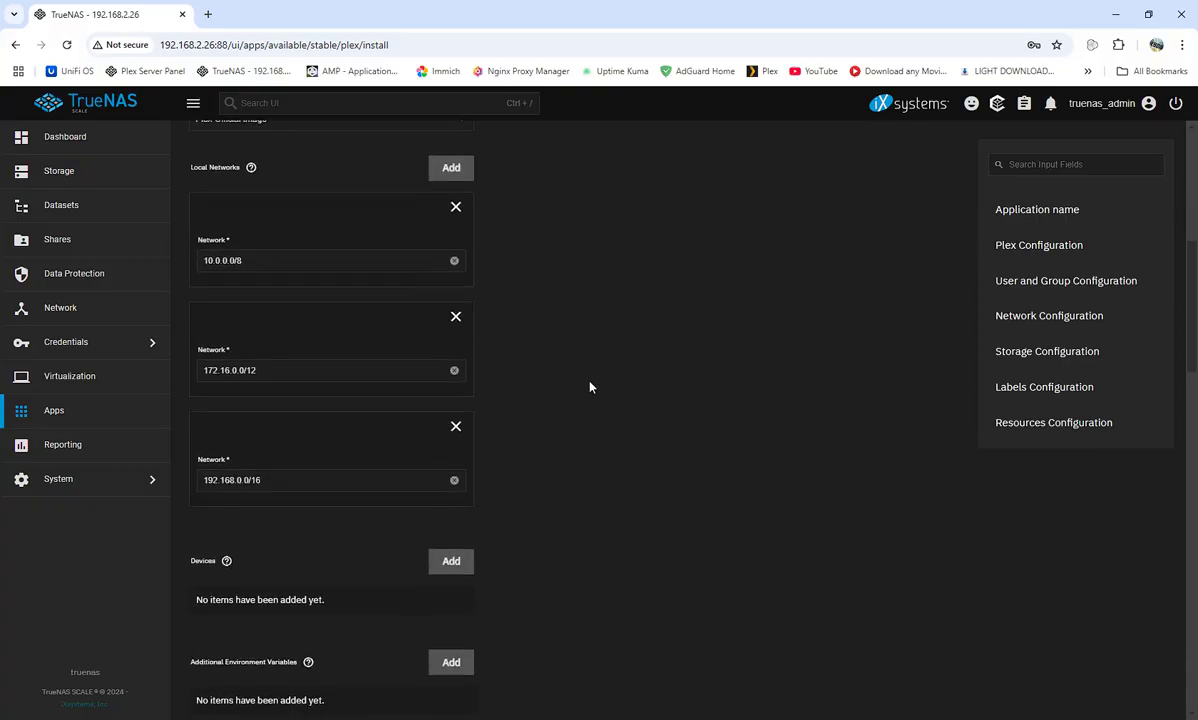
scroll(588, 389, down, 5)
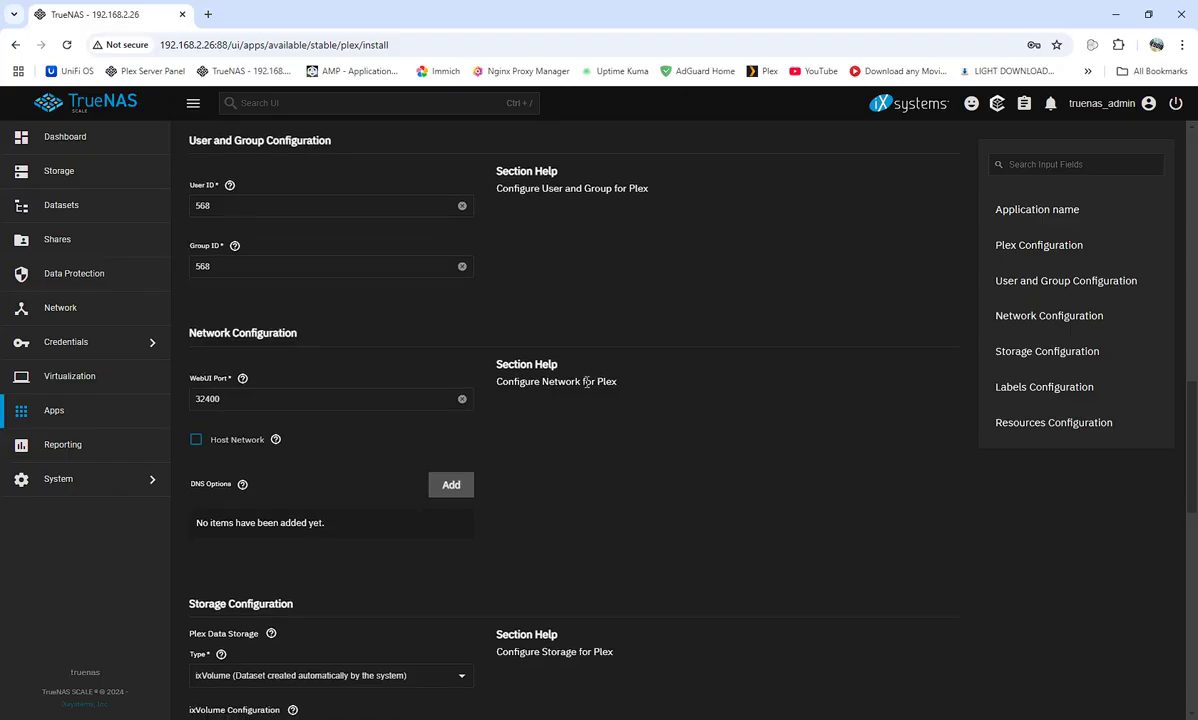
scroll(587, 400, down, 2)
scroll(513, 473, down, 2)
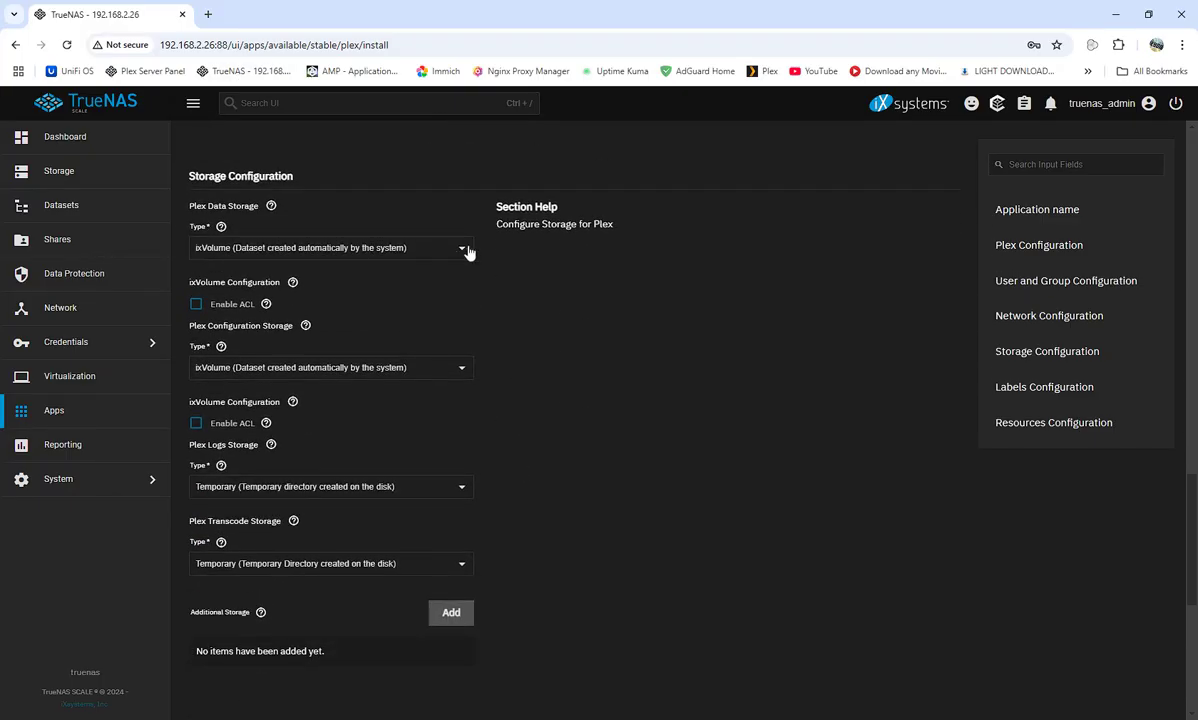
click(467, 251)
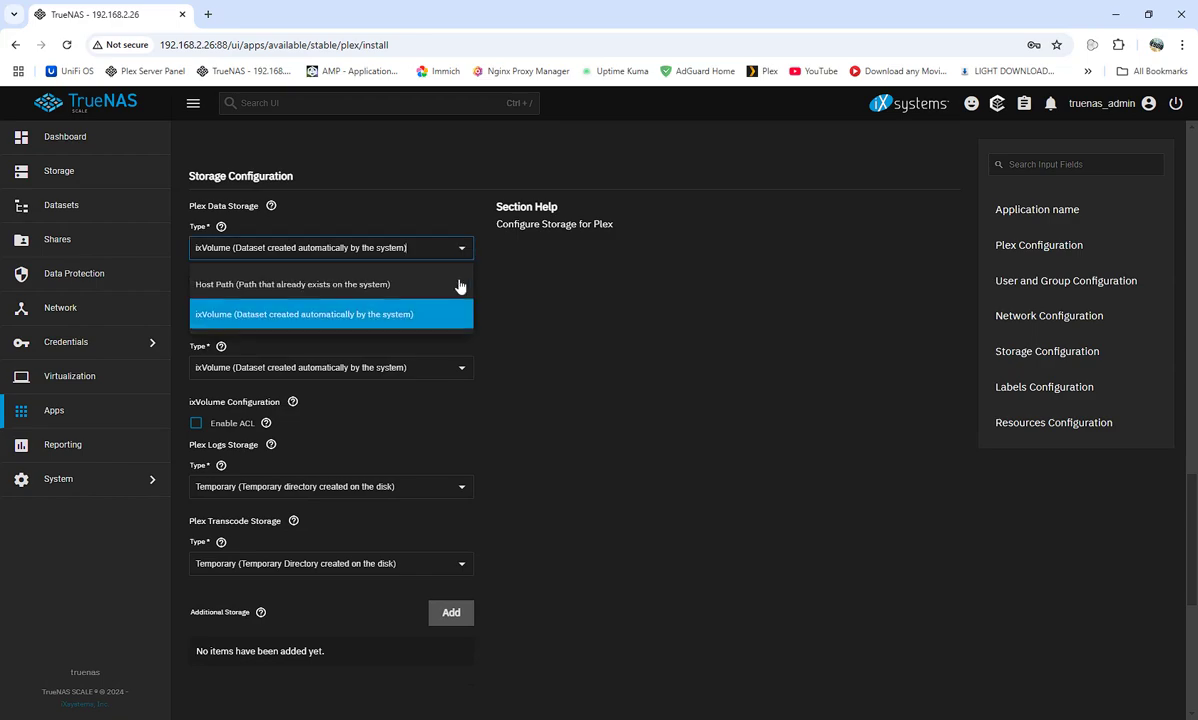
click(379, 282)
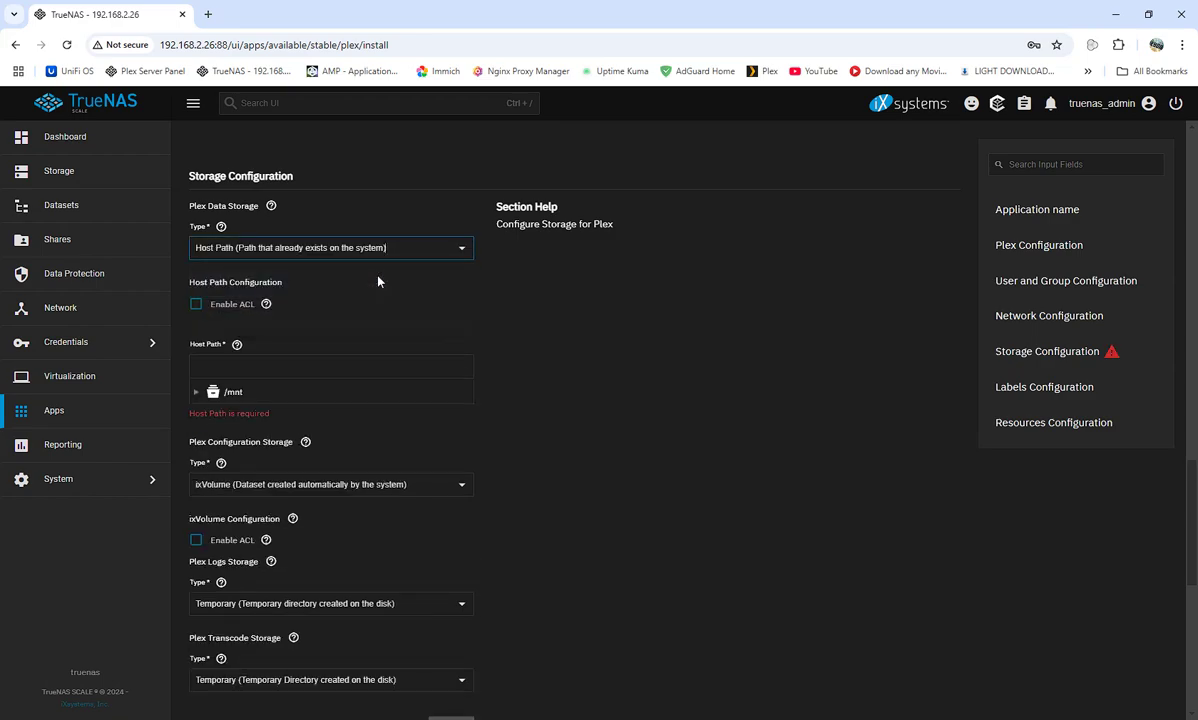
click(197, 393)
click(224, 414)
scroll(290, 465, down, 2)
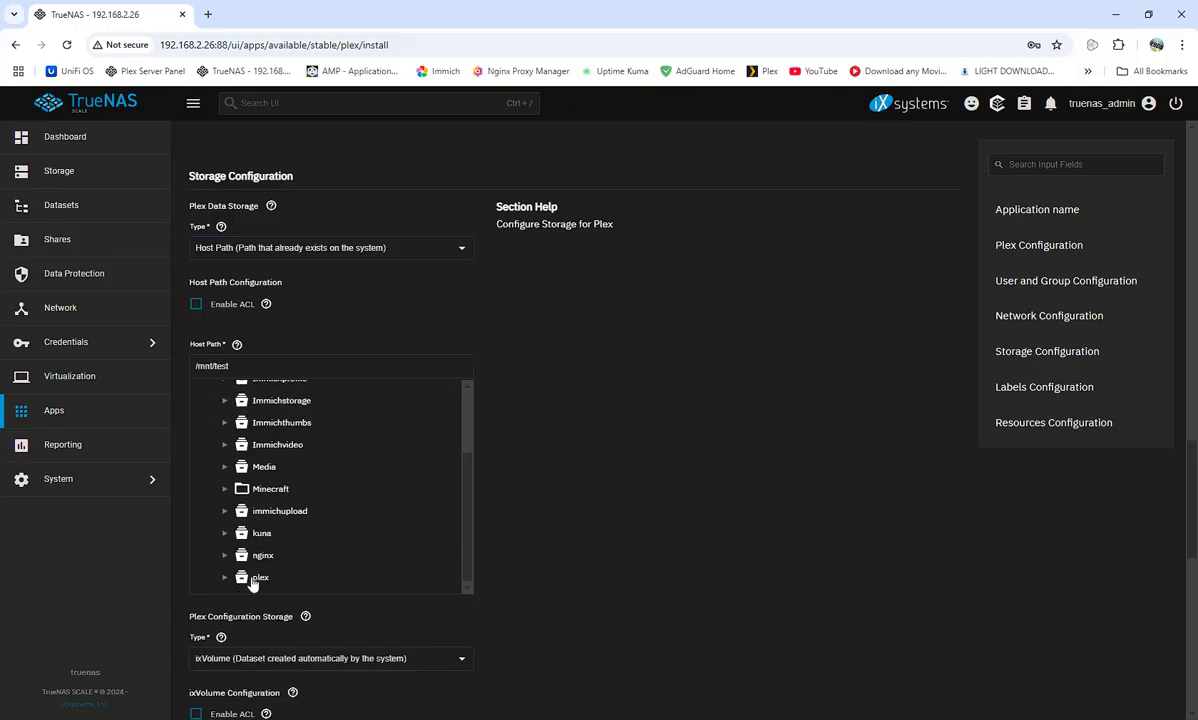
click(225, 577)
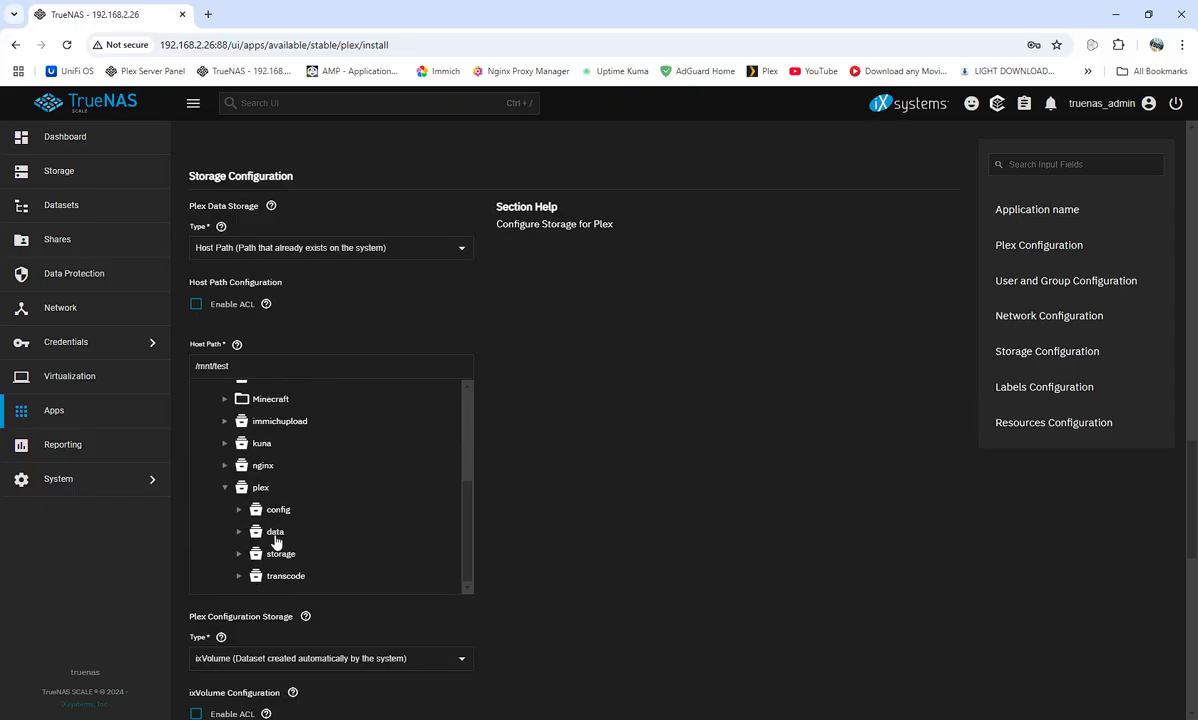
click(290, 540)
Set Plex Configuration Storage to Host Path /mnt/test/plex/config
scroll(712, 538, down, 2)
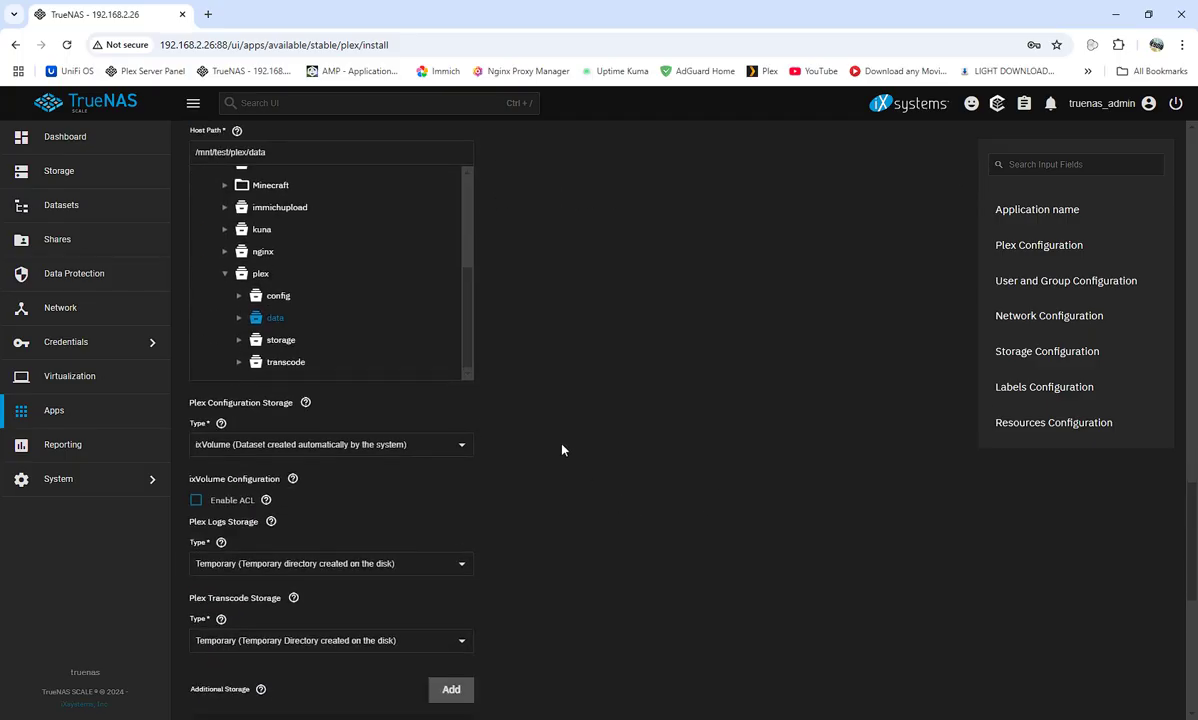
click(457, 453)
click(300, 476)
scroll(394, 476, down, 3)
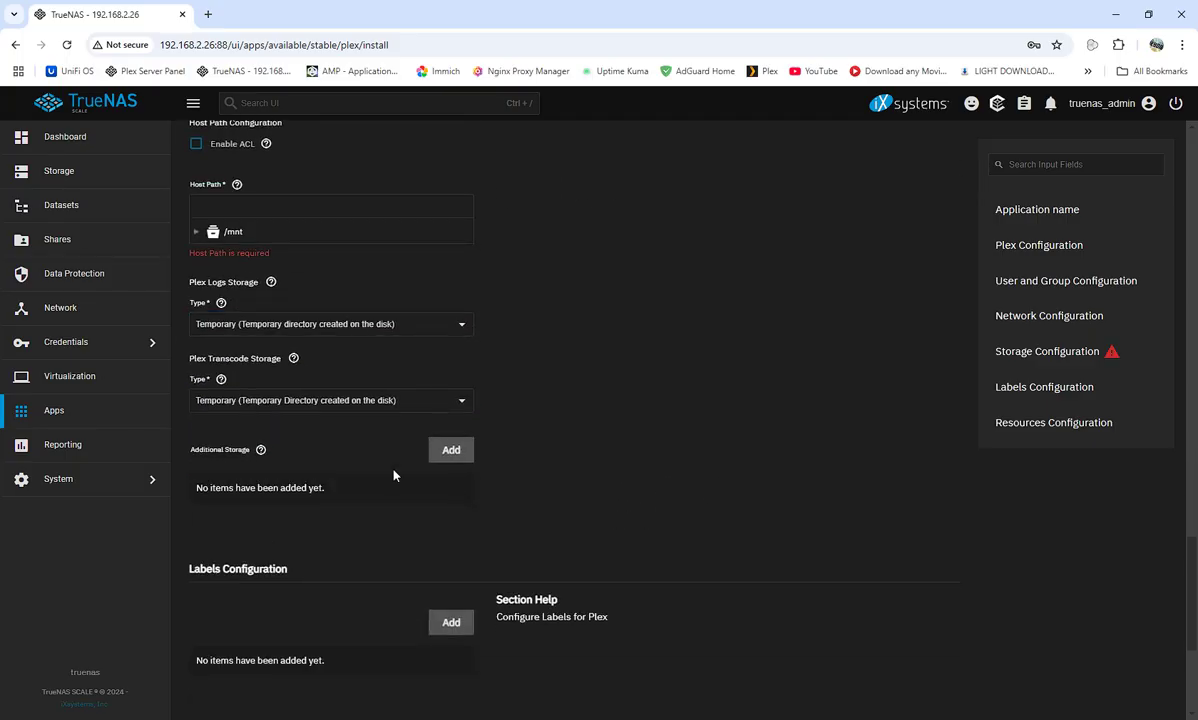
click(196, 232)
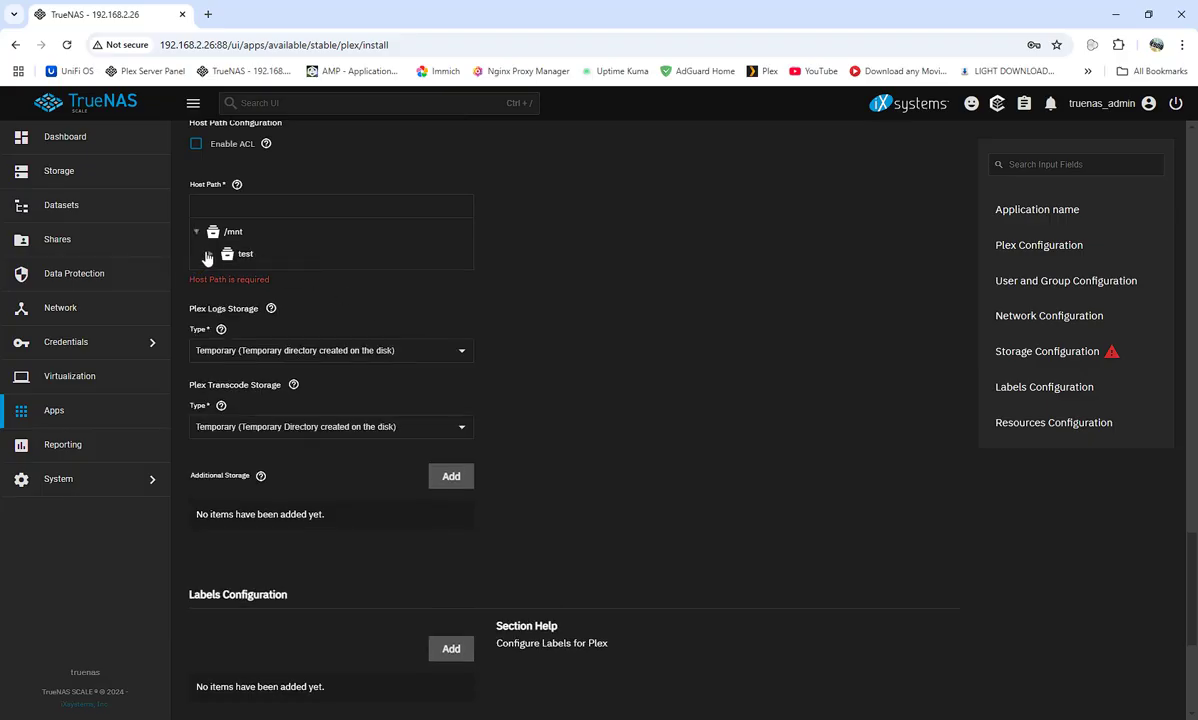
click(210, 253)
scroll(388, 382, down, 3)
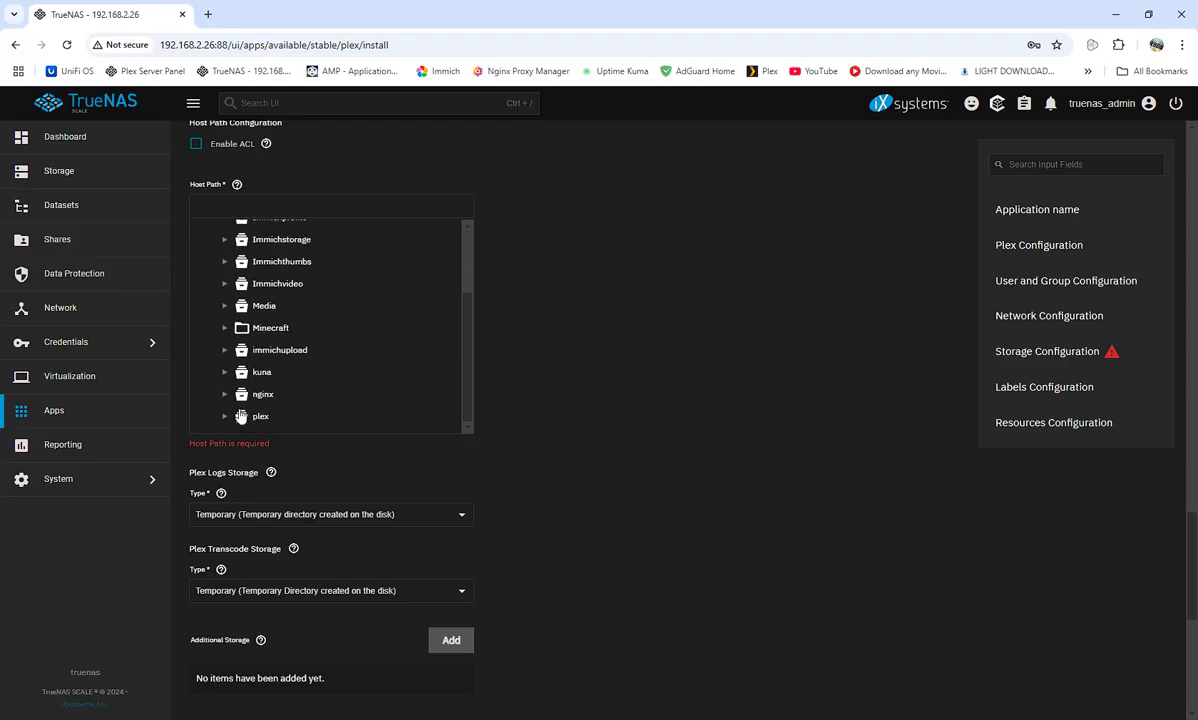
click(224, 415)
scroll(289, 377, down, 2)
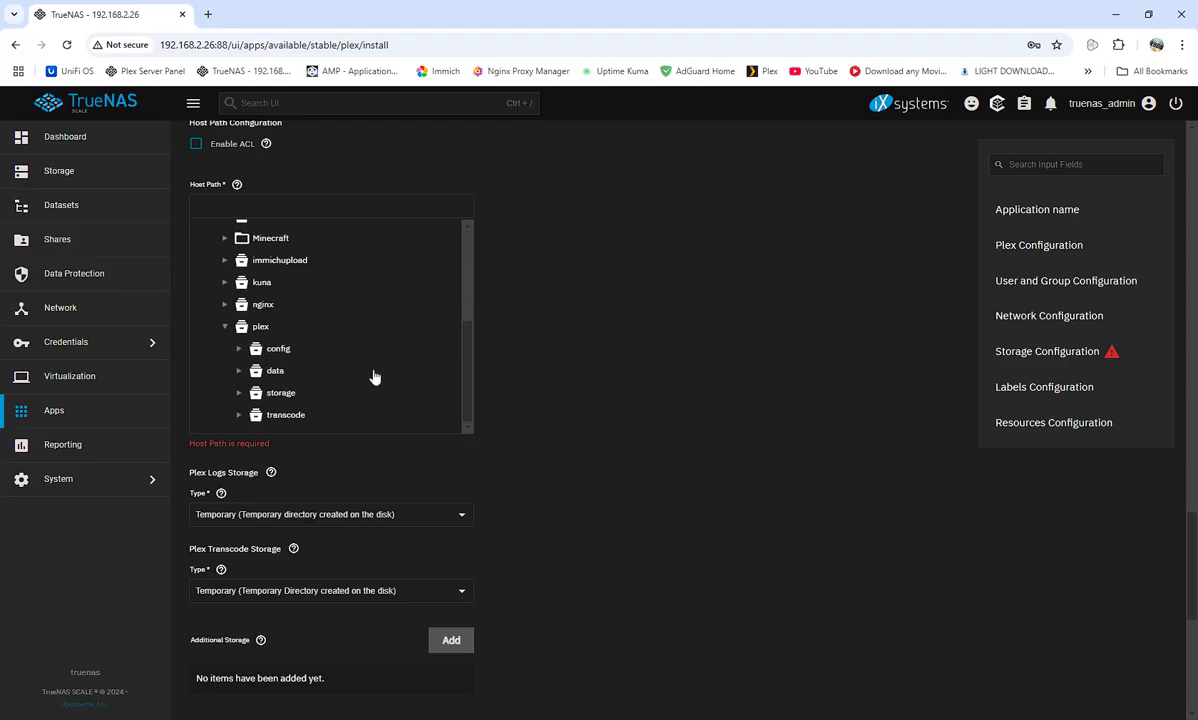
scroll(730, 376, up, 2)
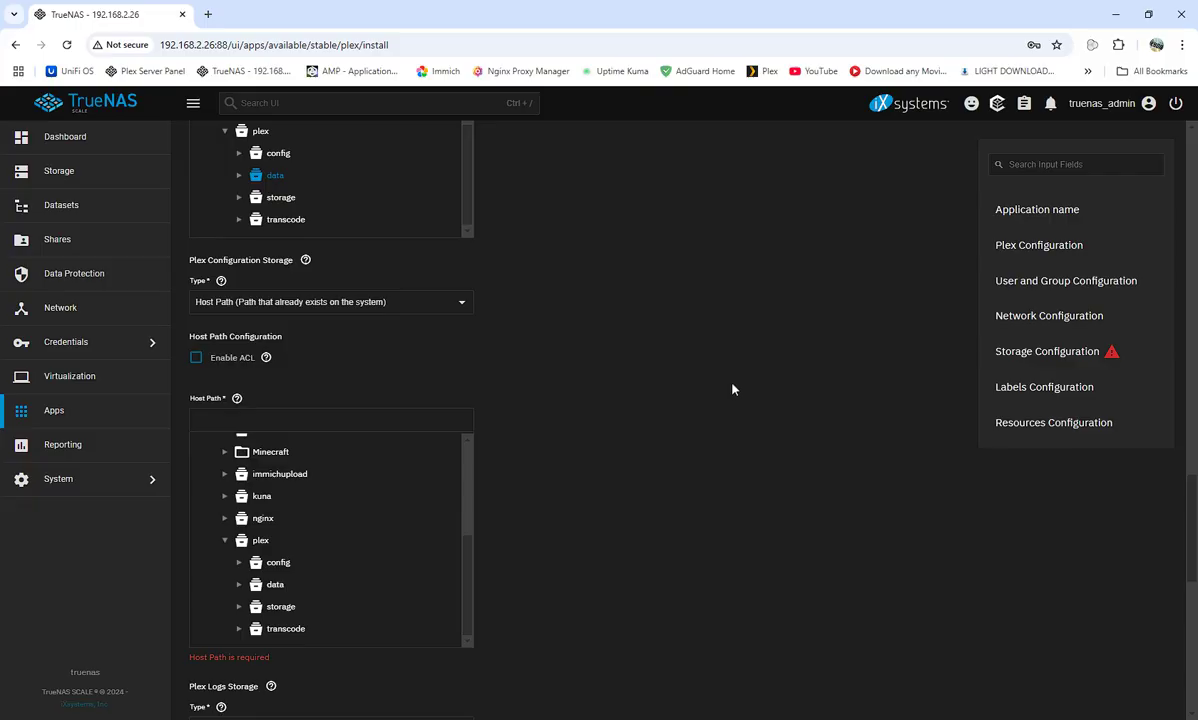
scroll(463, 503, down, 3)
click(262, 277)
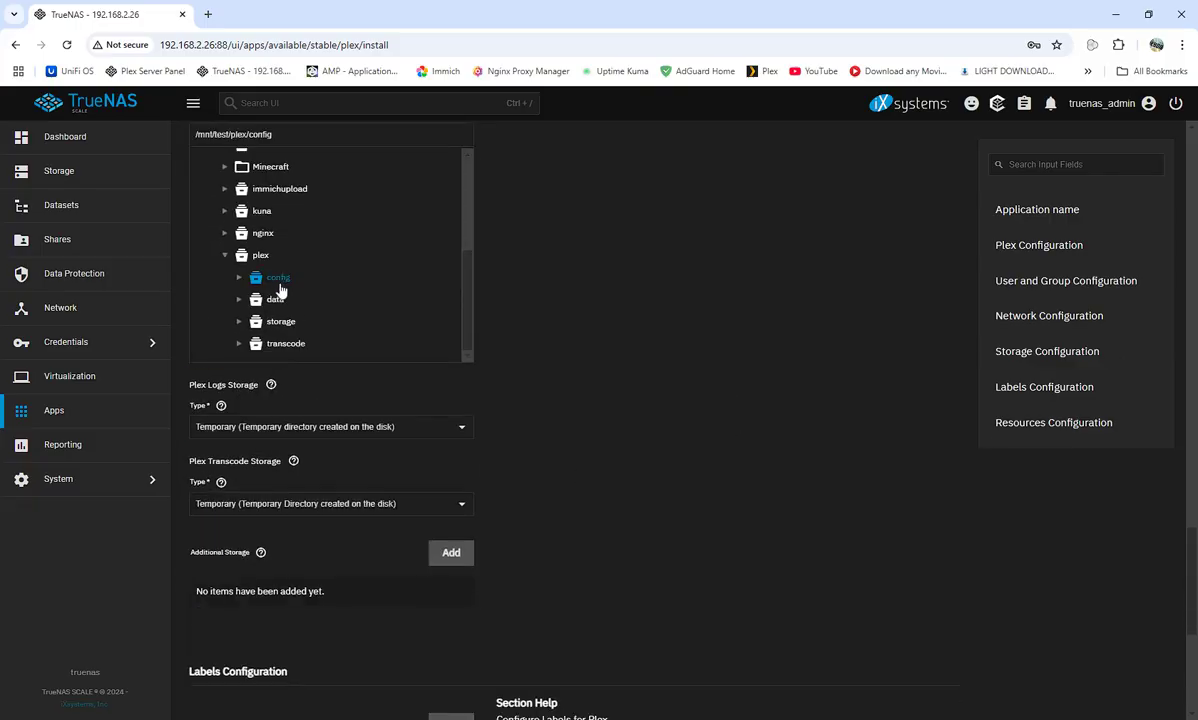
Set Plex Logs Storage to Host Path /mnt/test/plex/storage
click(464, 431)
click(250, 456)
scroll(355, 437, down, 3)
click(192, 285)
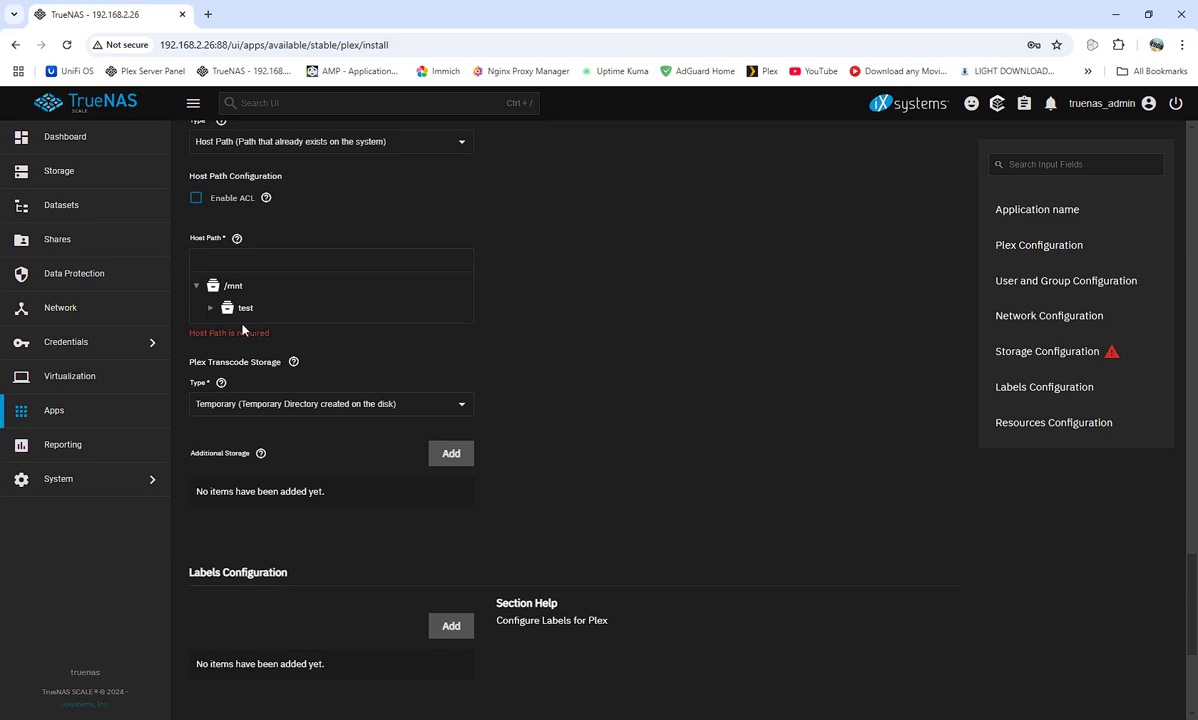
click(211, 307)
scroll(340, 380, down, 5)
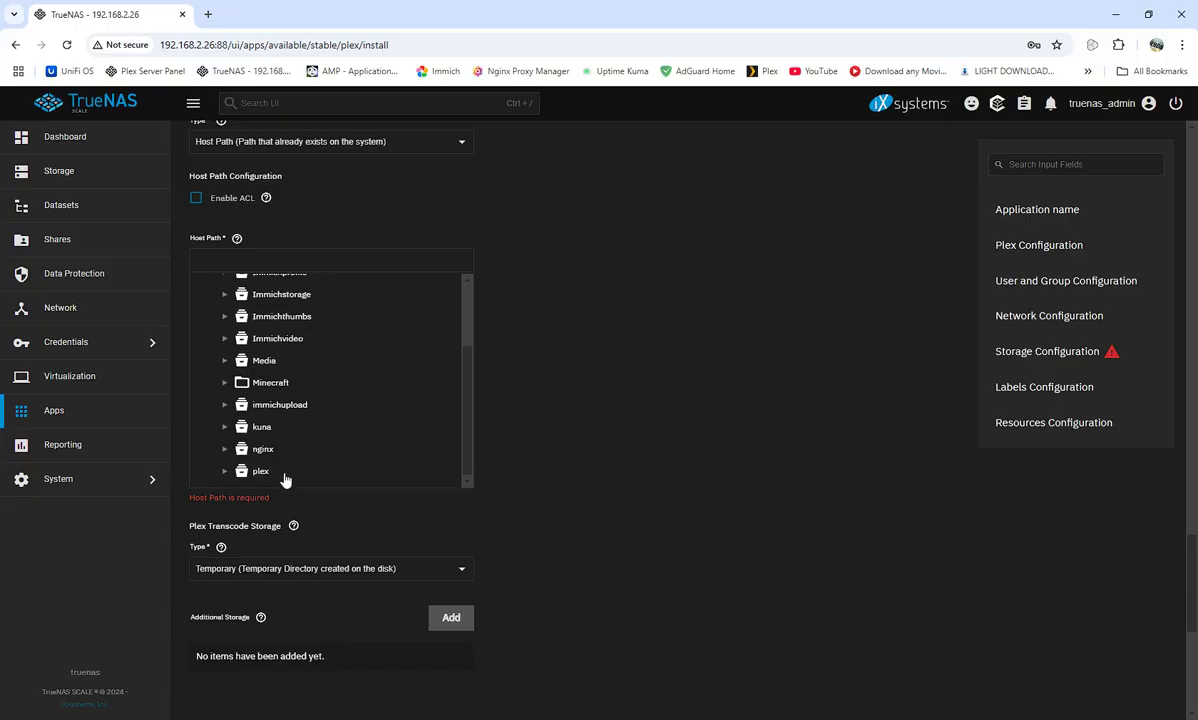
click(226, 471)
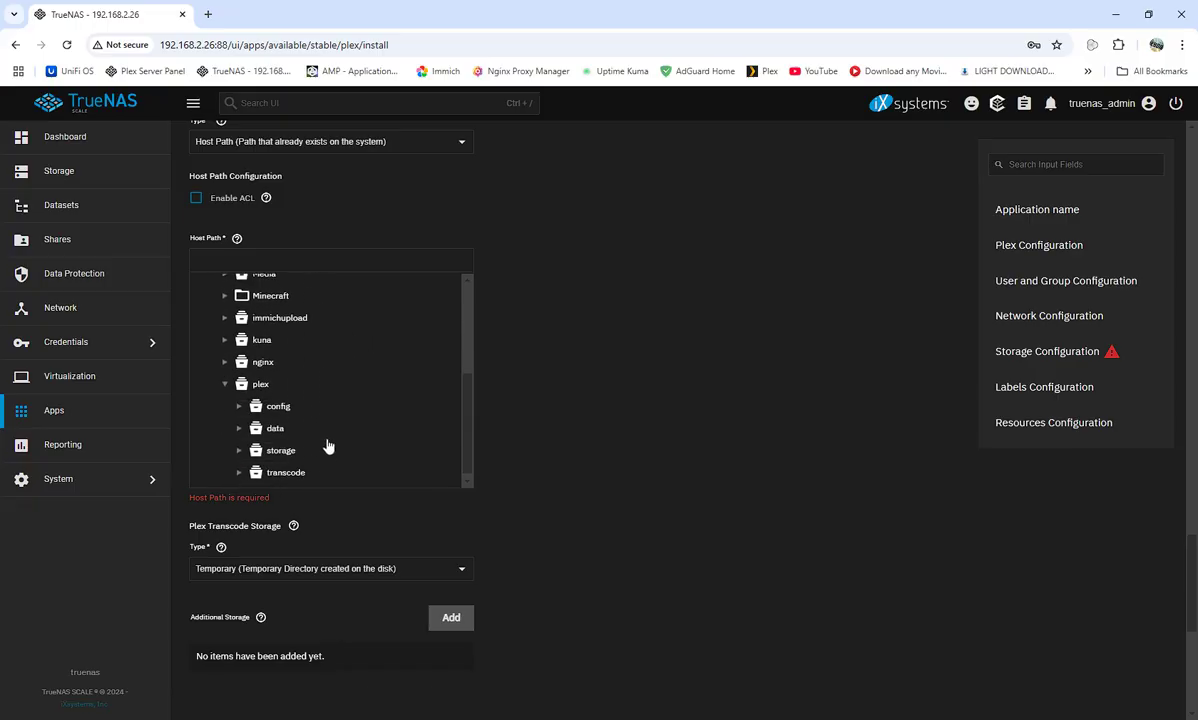
click(281, 448)
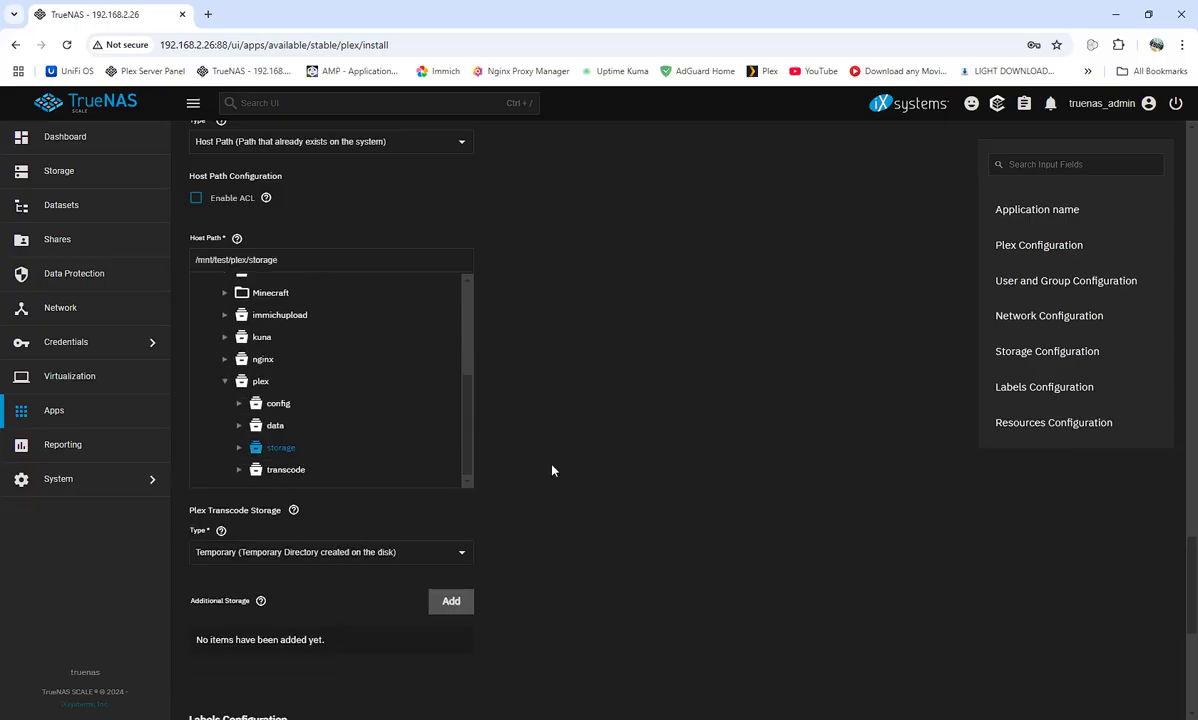
Set Plex Transcode Storage to Host Path /mnt/test/plex/transcode
scroll(513, 418, down, 2)
click(463, 343)
click(229, 374)
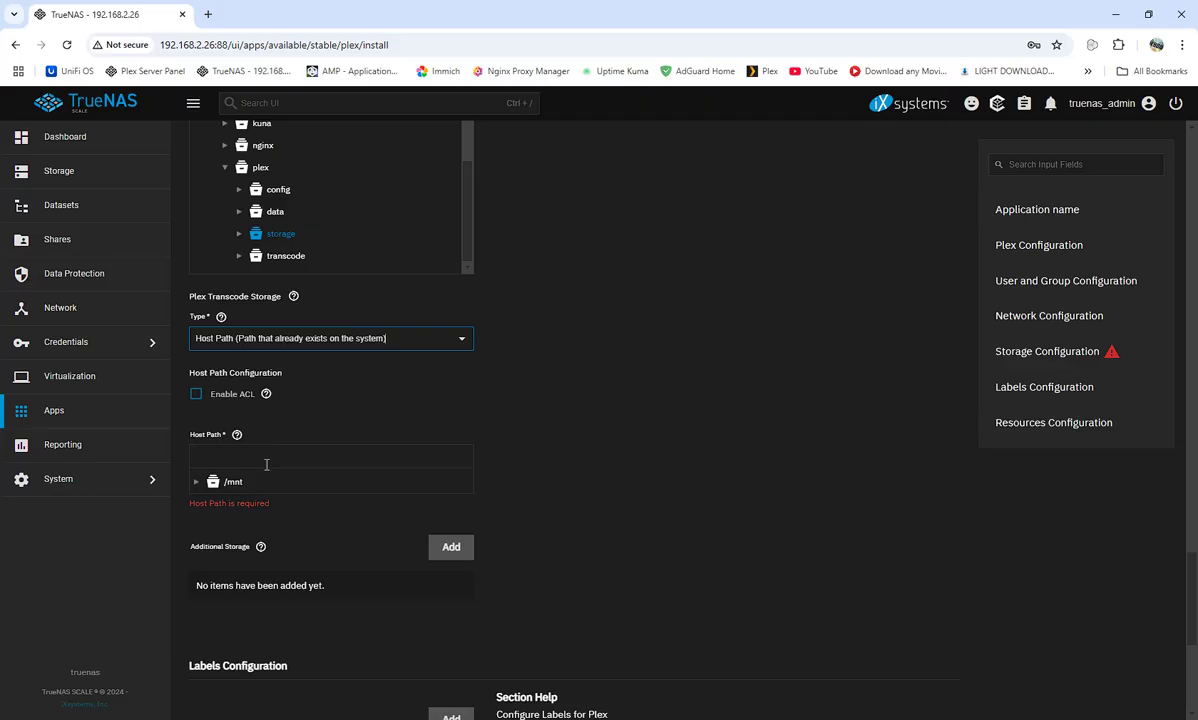
click(197, 482)
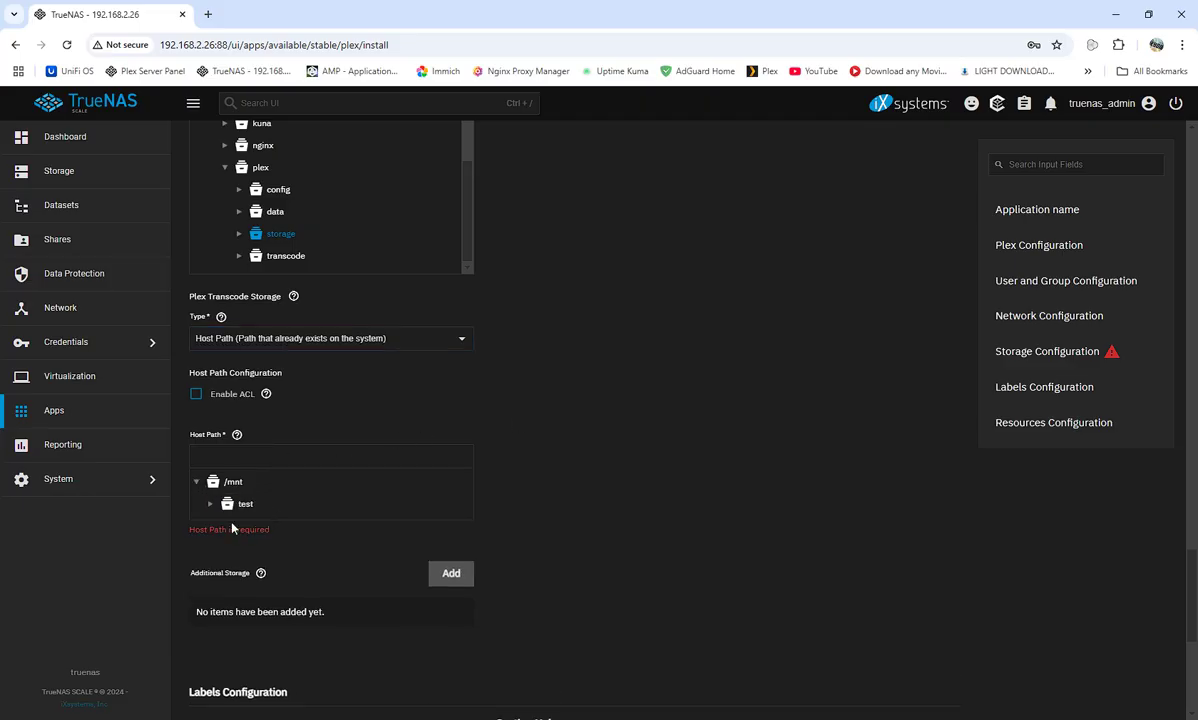
click(210, 506)
scroll(332, 481, down, 3)
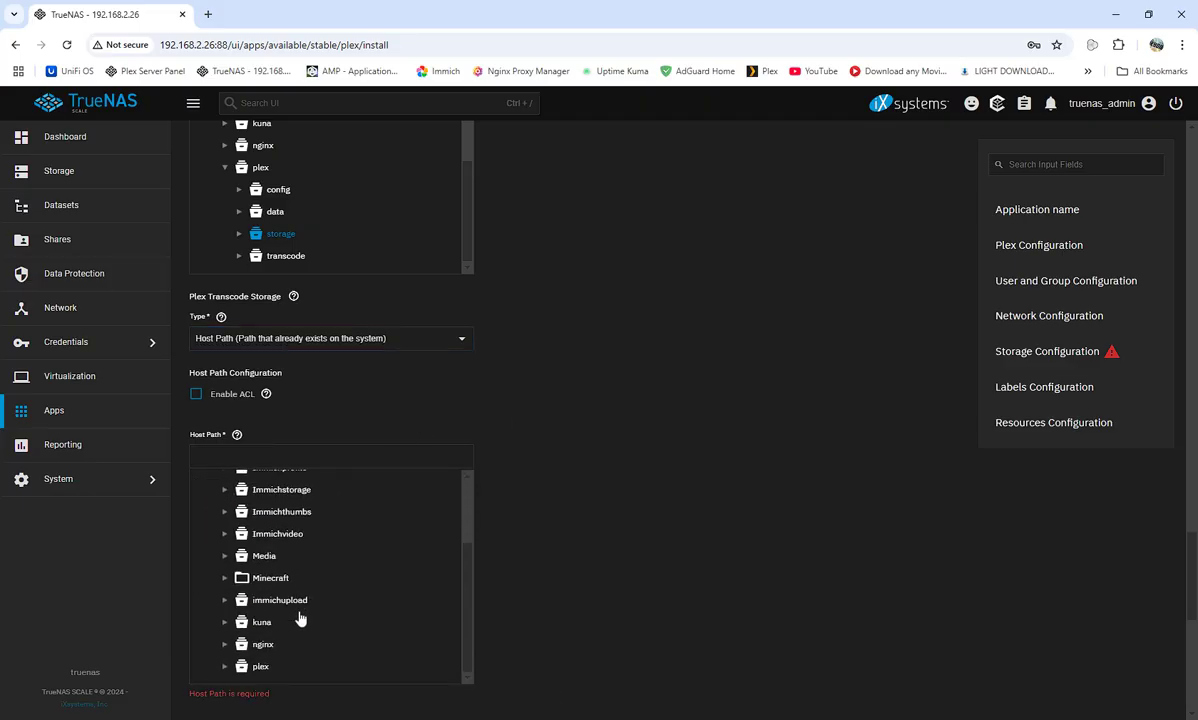
click(226, 667)
scroll(428, 661, down, 2)
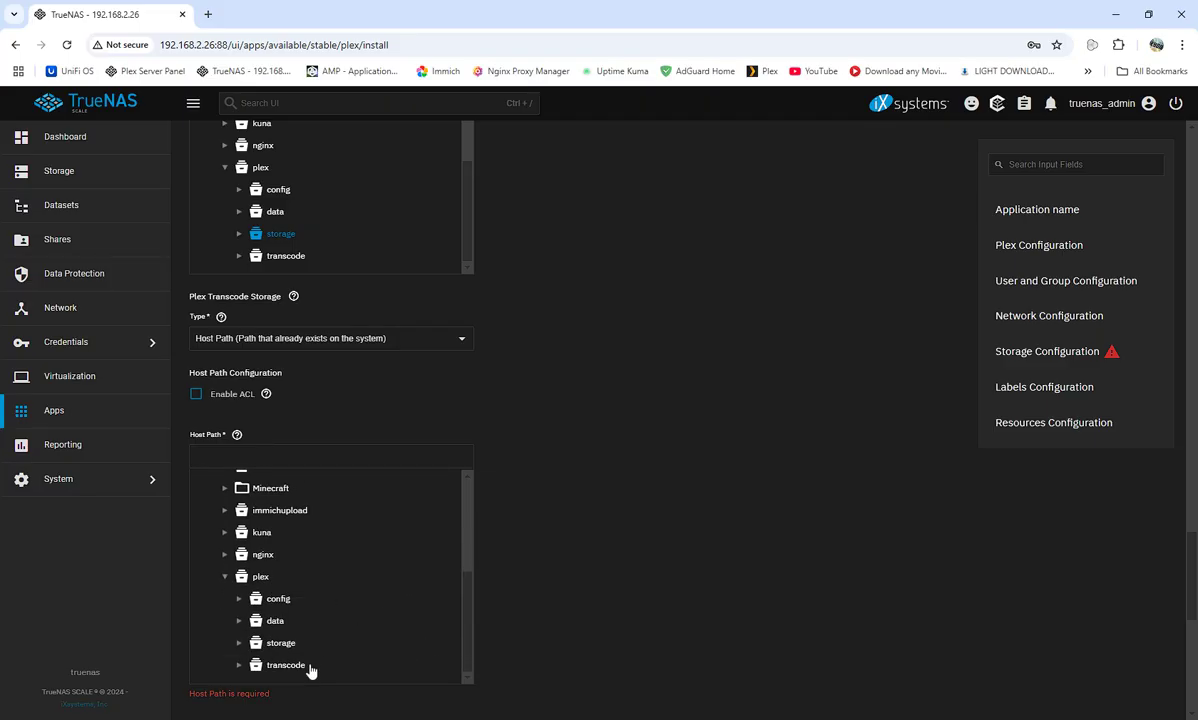
click(287, 670)
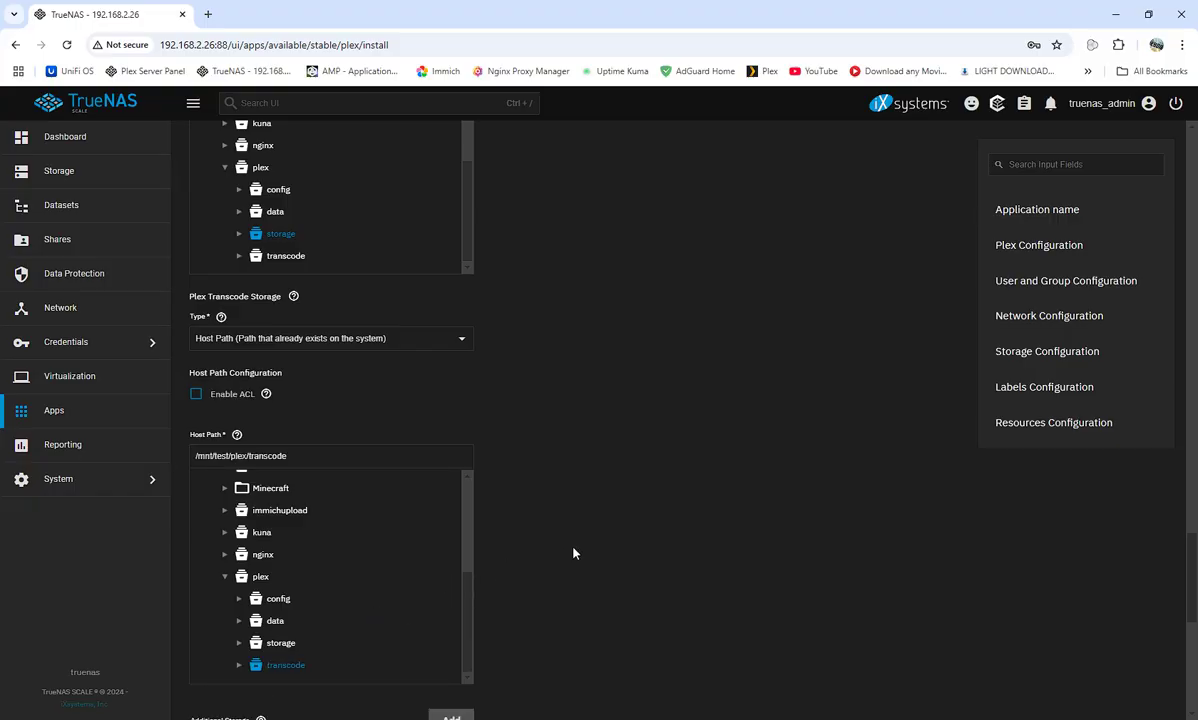
Keep 2 CPUs and 4096 MB memory under Resources Configuration and install Plex
scroll(561, 598, down, 4)
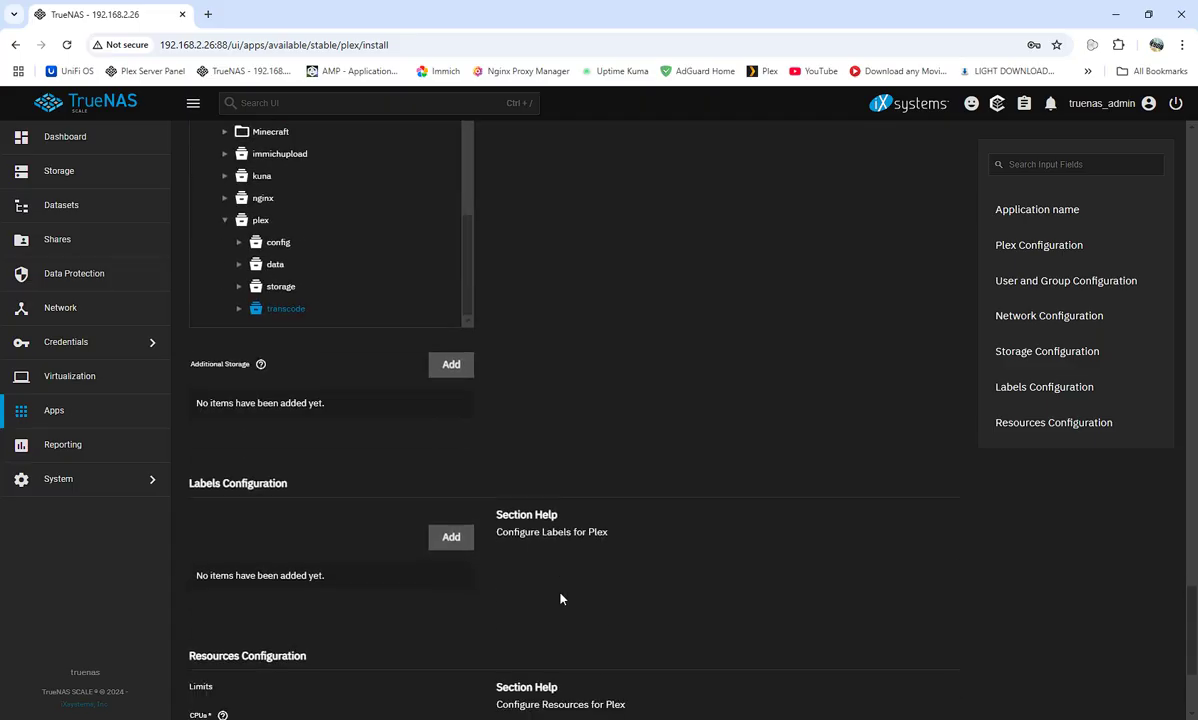
scroll(503, 561, down, 3)
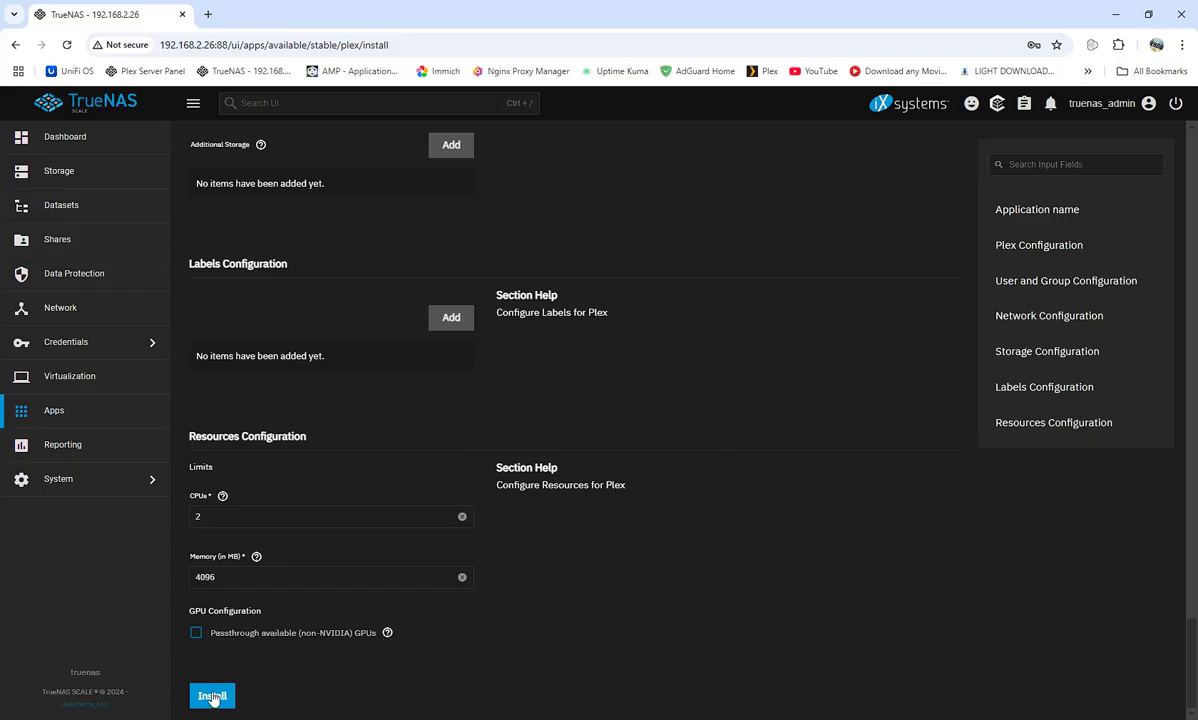
click(203, 696)
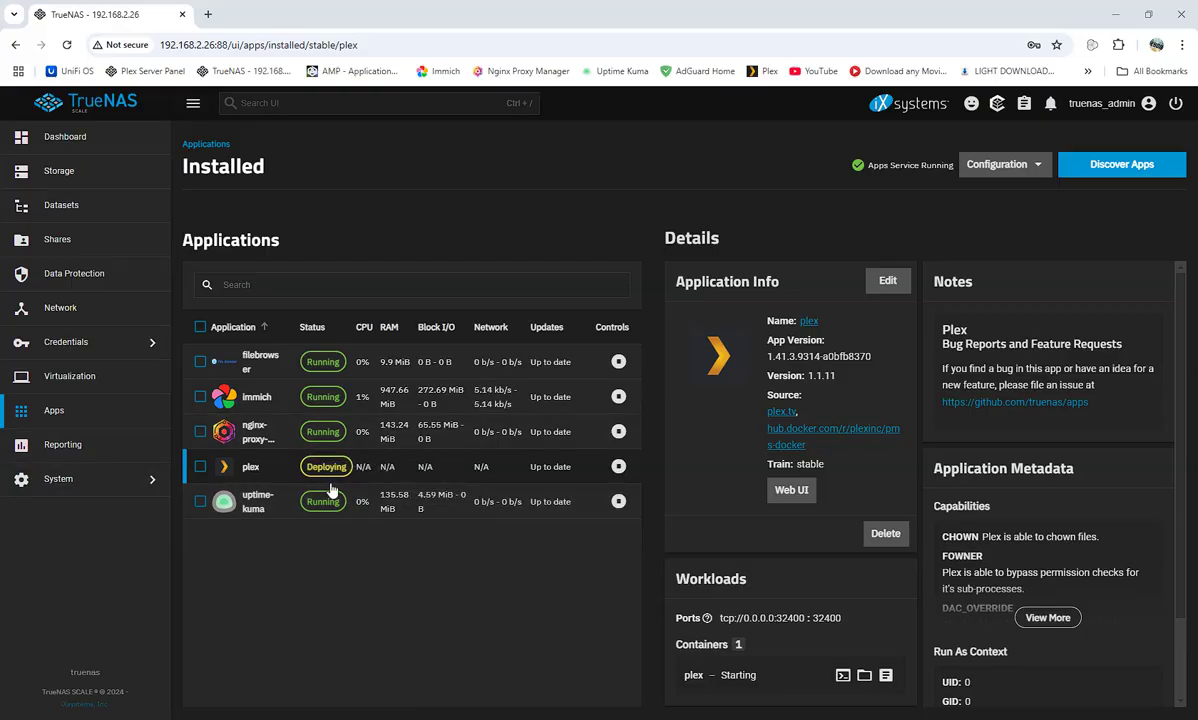
Browse the System Settings, Credentials, Services and CPU reporting pages from the sidebar
click(110, 482)
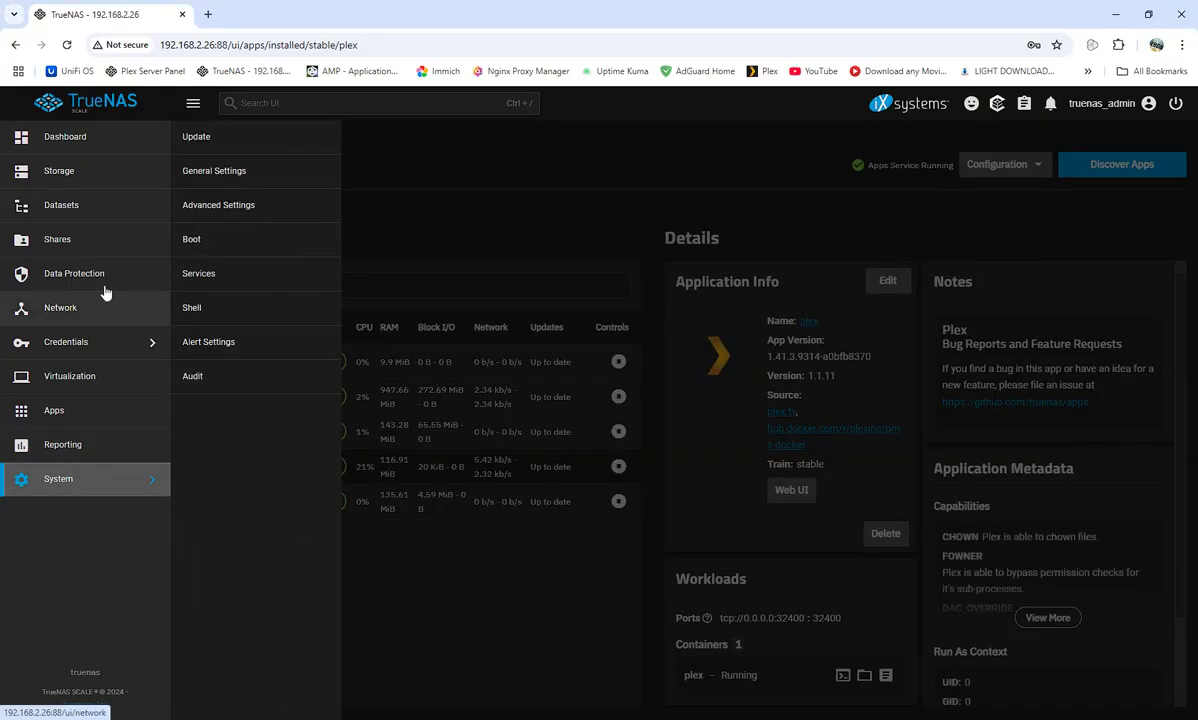
click(106, 344)
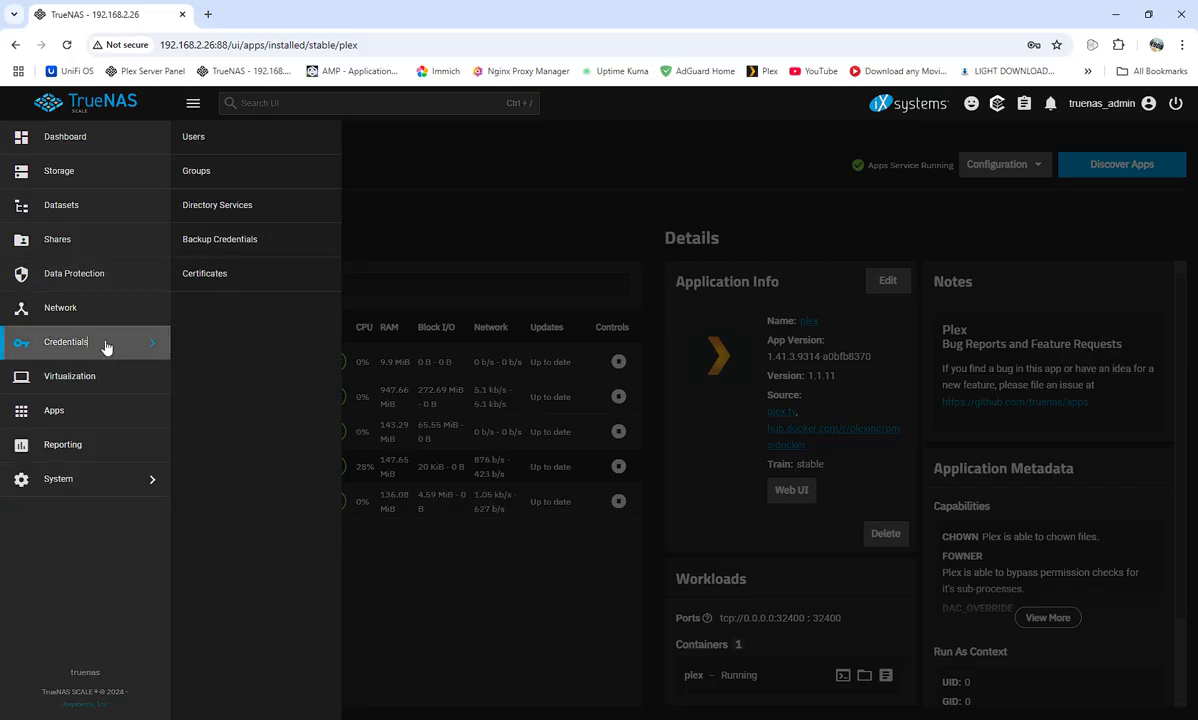
click(106, 488)
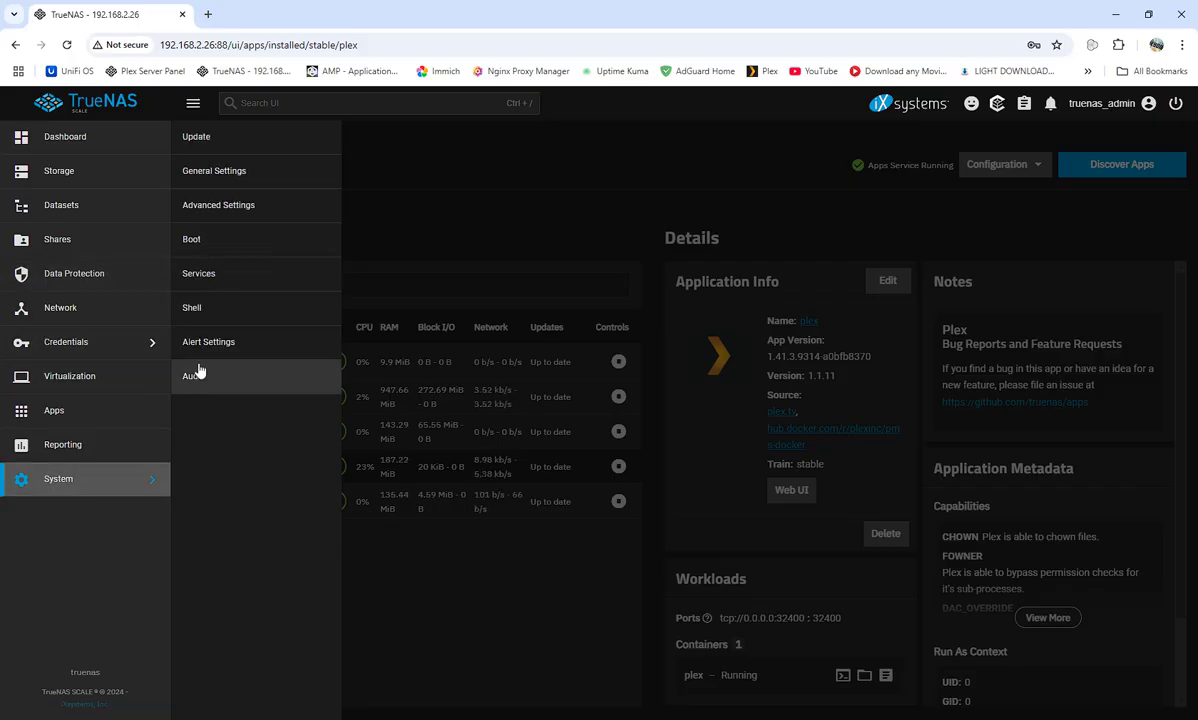
click(249, 280)
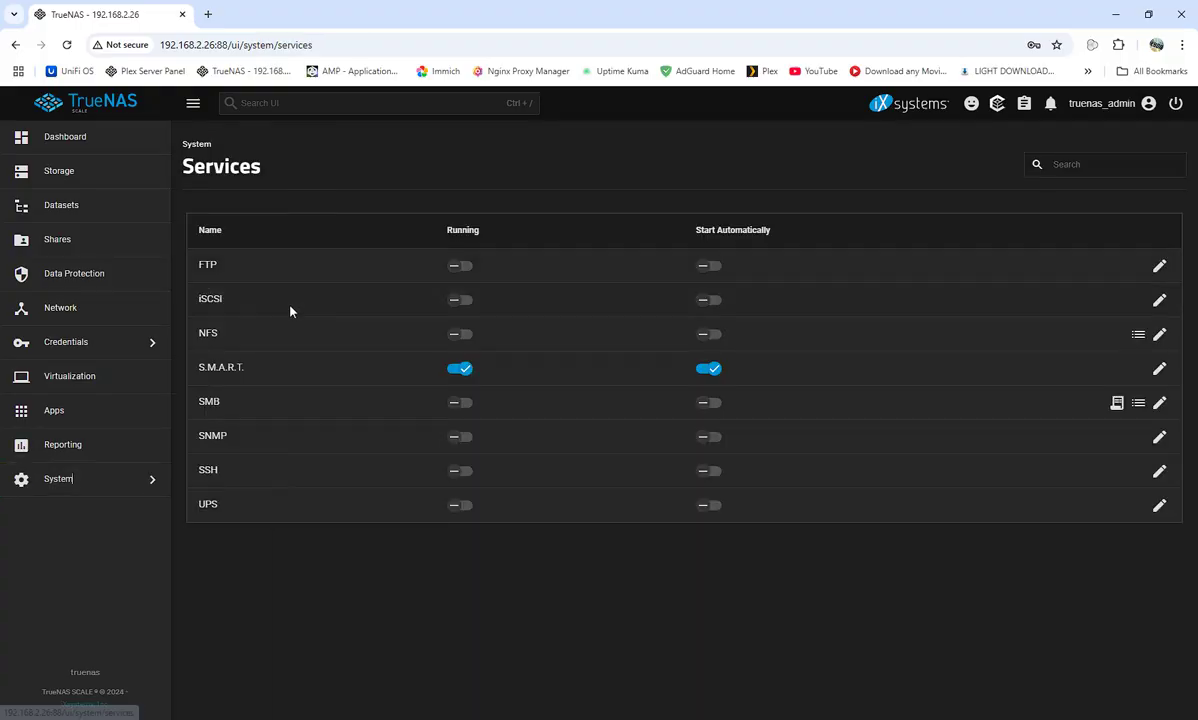
click(94, 338)
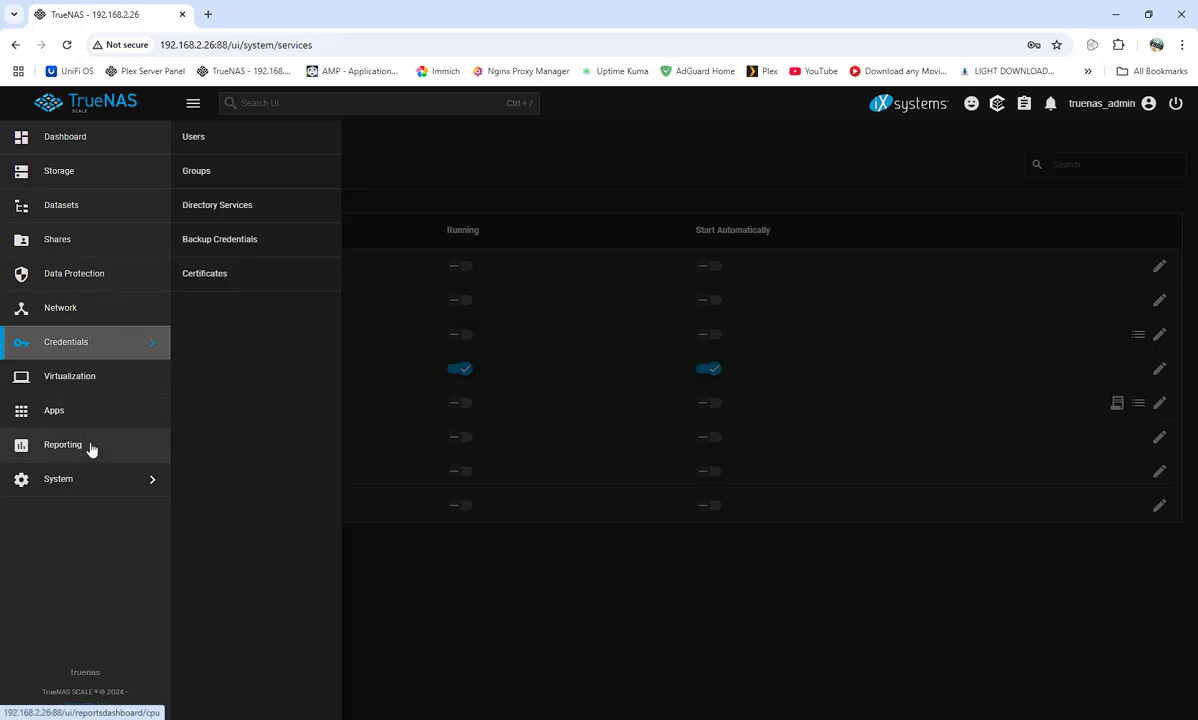
click(90, 447)
Pass through Apps, Virtual Machines and Network, landing on the Data Protection page
click(86, 408)
click(87, 380)
click(86, 345)
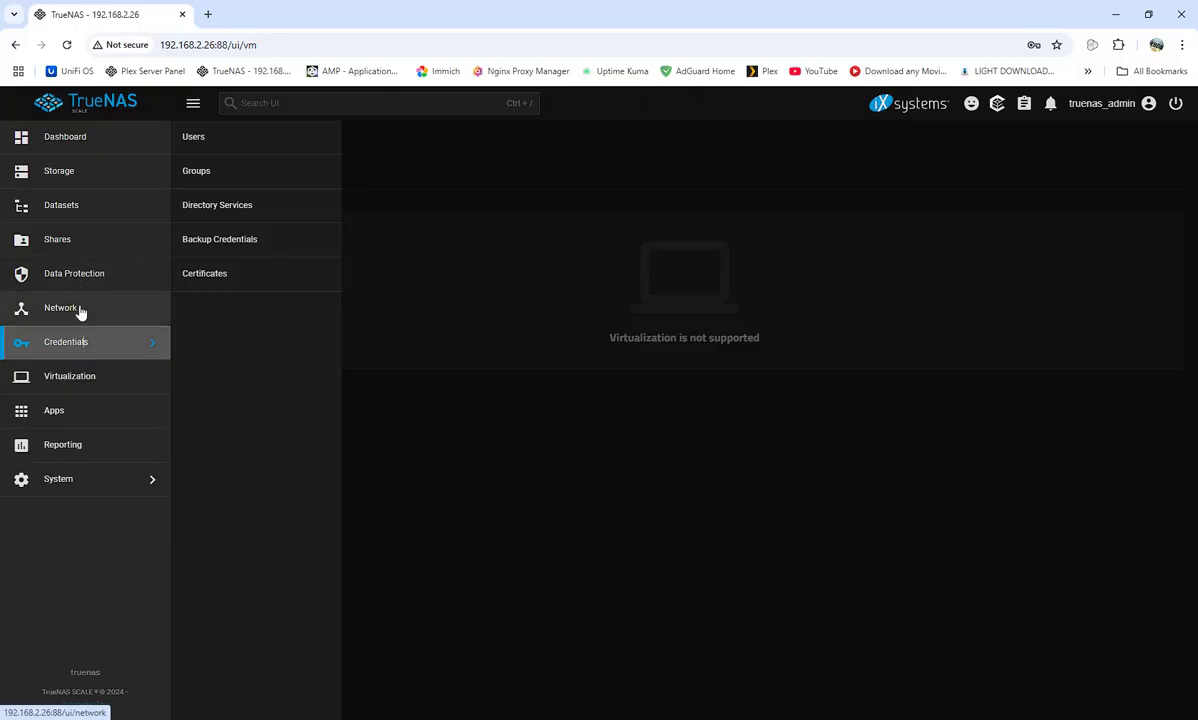
click(79, 312)
click(77, 273)
scroll(300, 529, down, 5)
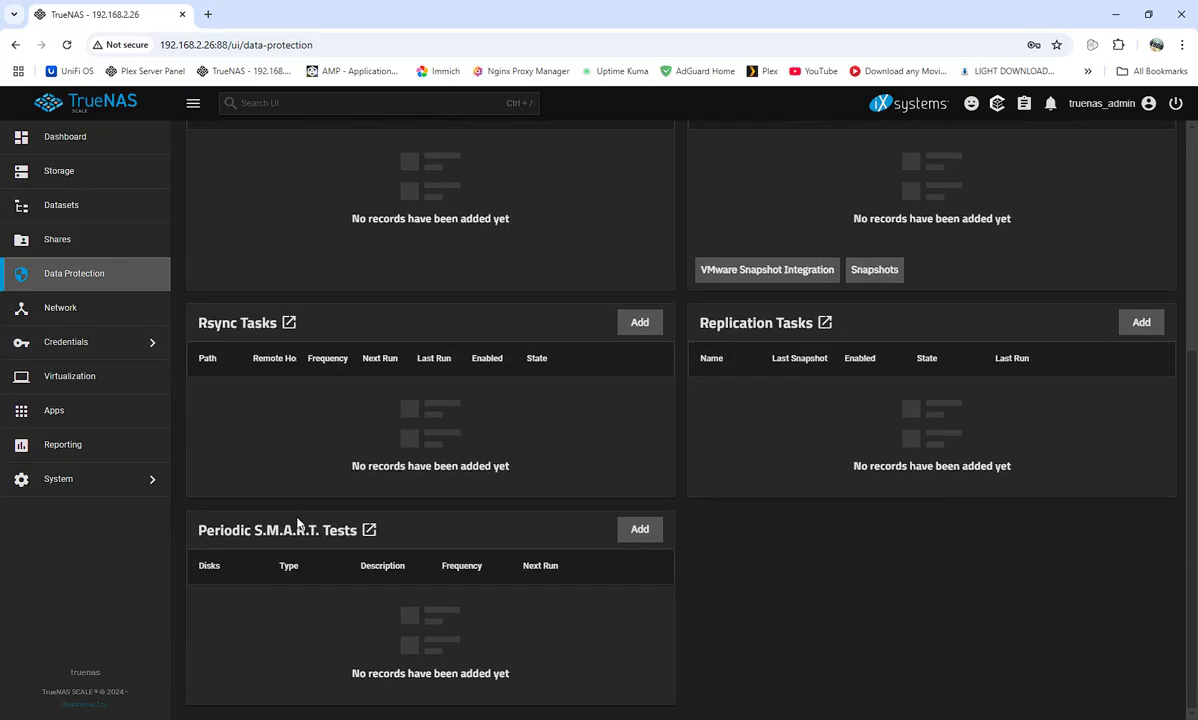
click(88, 480)
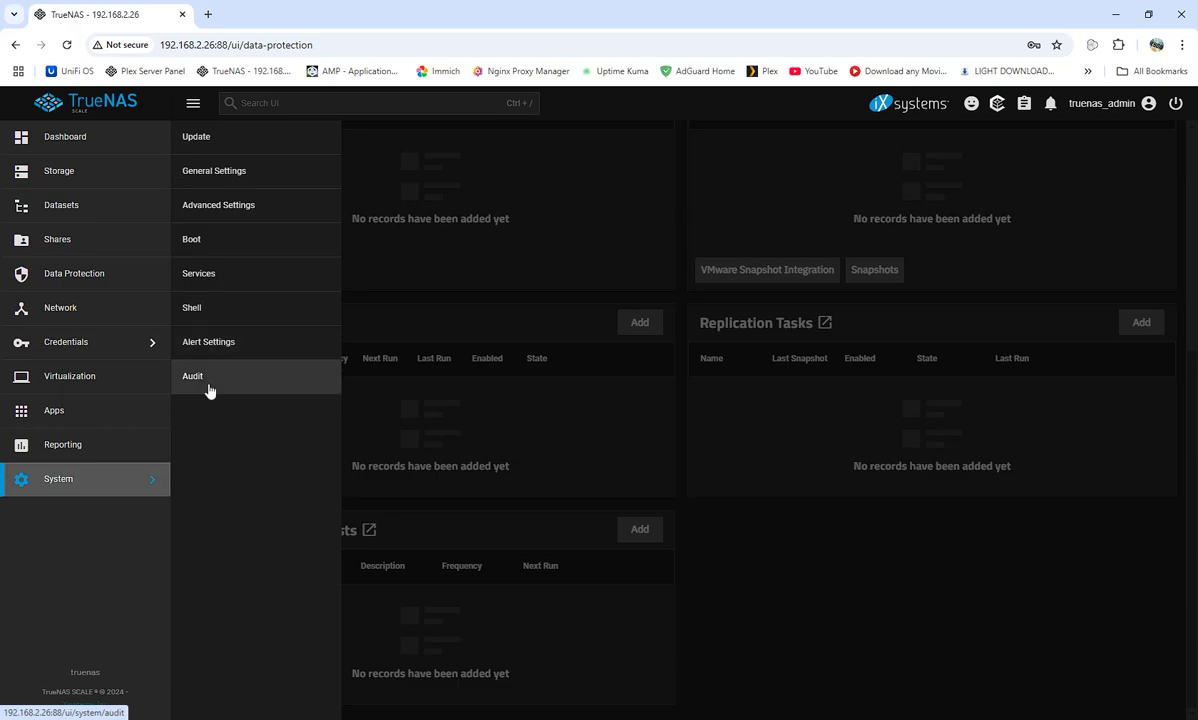
Review the System audit log and then the Alert Settings page
click(205, 378)
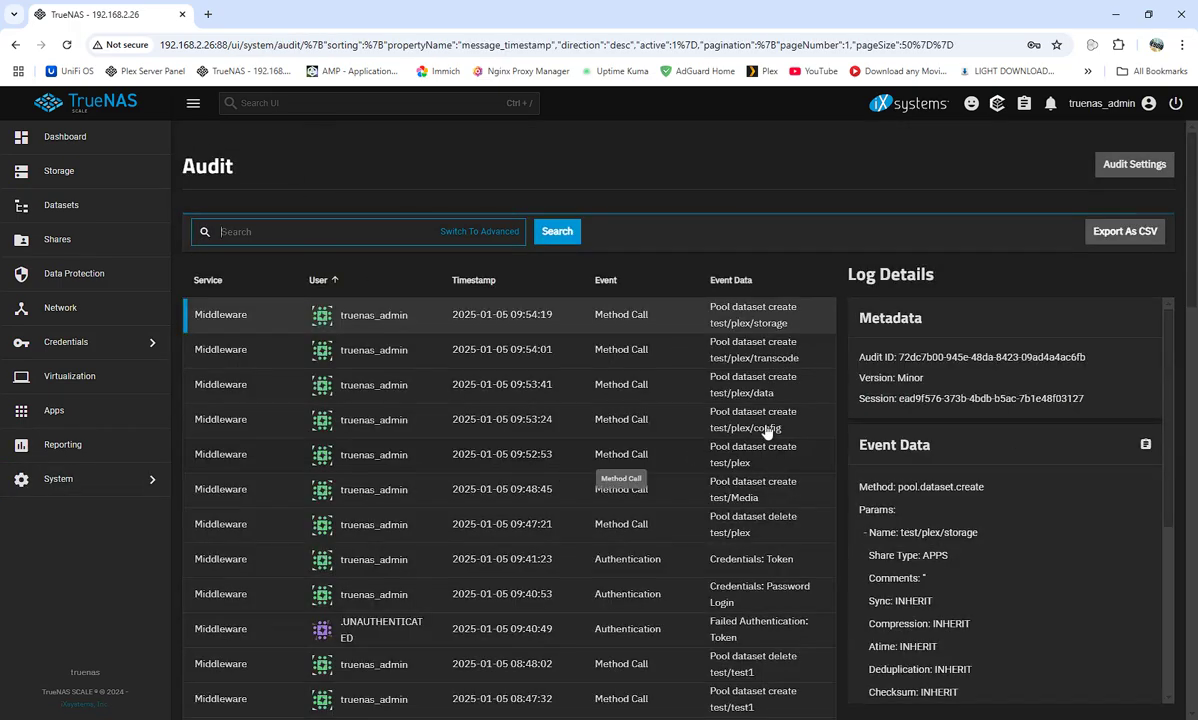
scroll(361, 478, down, 3)
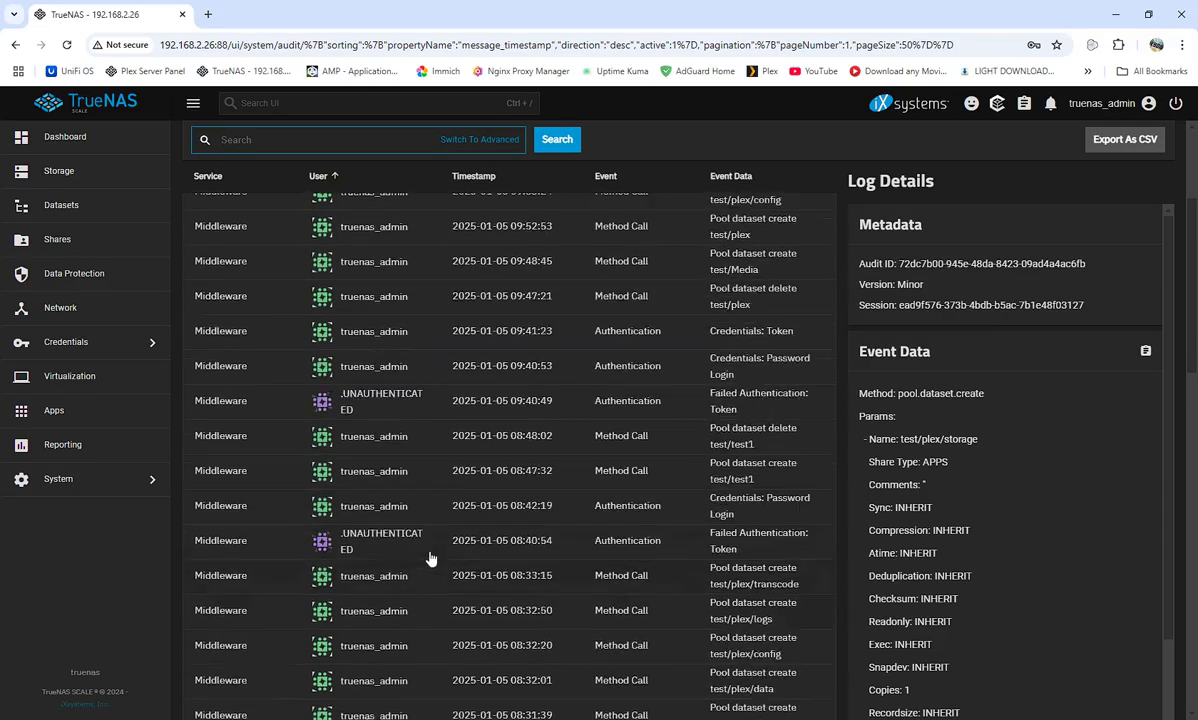
scroll(257, 520, up, 3)
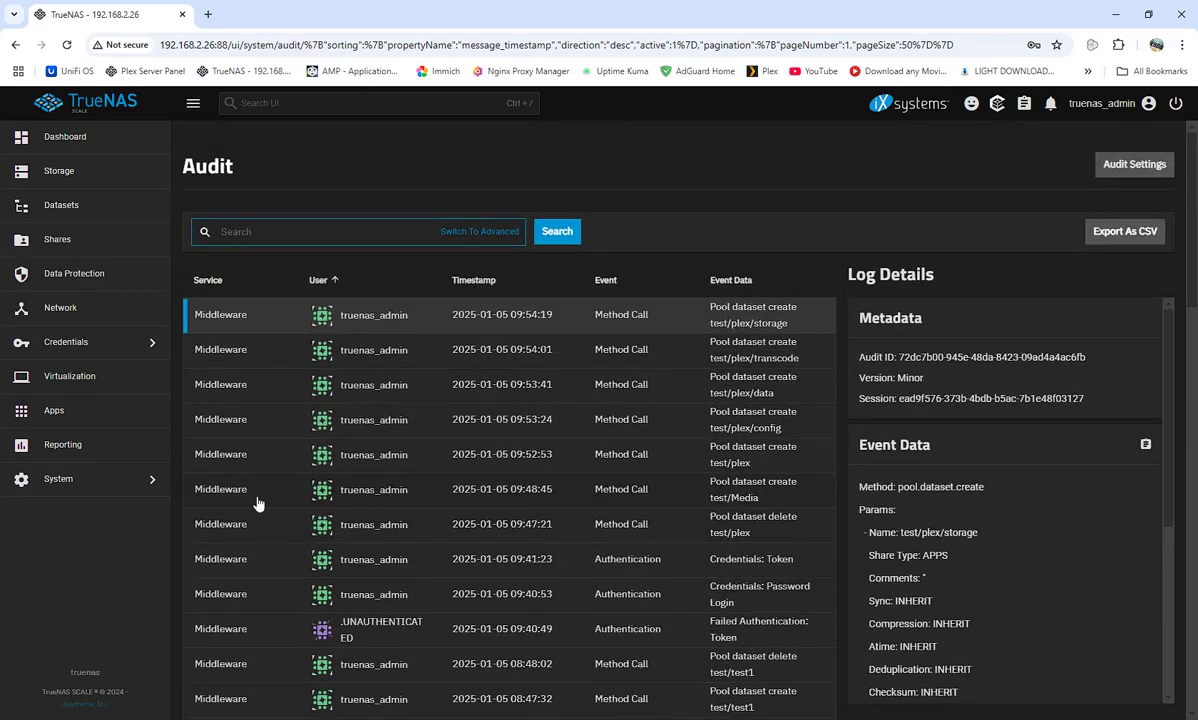
click(66, 481)
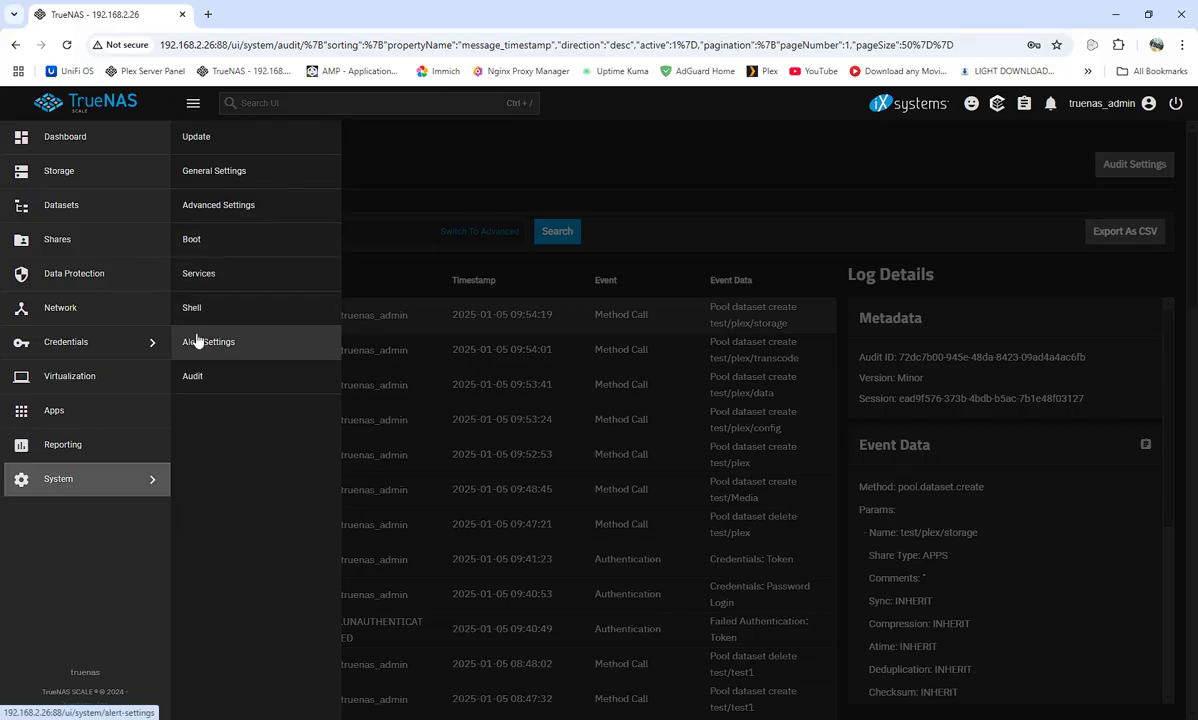
click(235, 345)
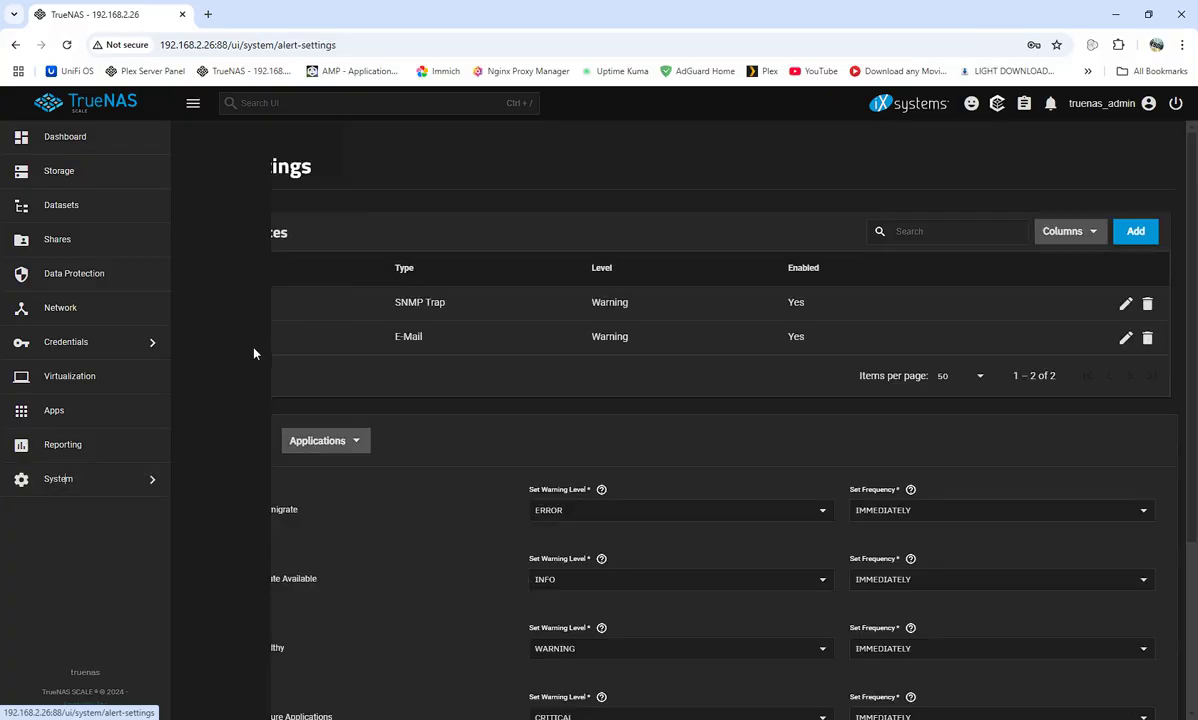
Look over the Certificates page, the Shares overview and the CPU reporting charts
click(95, 417)
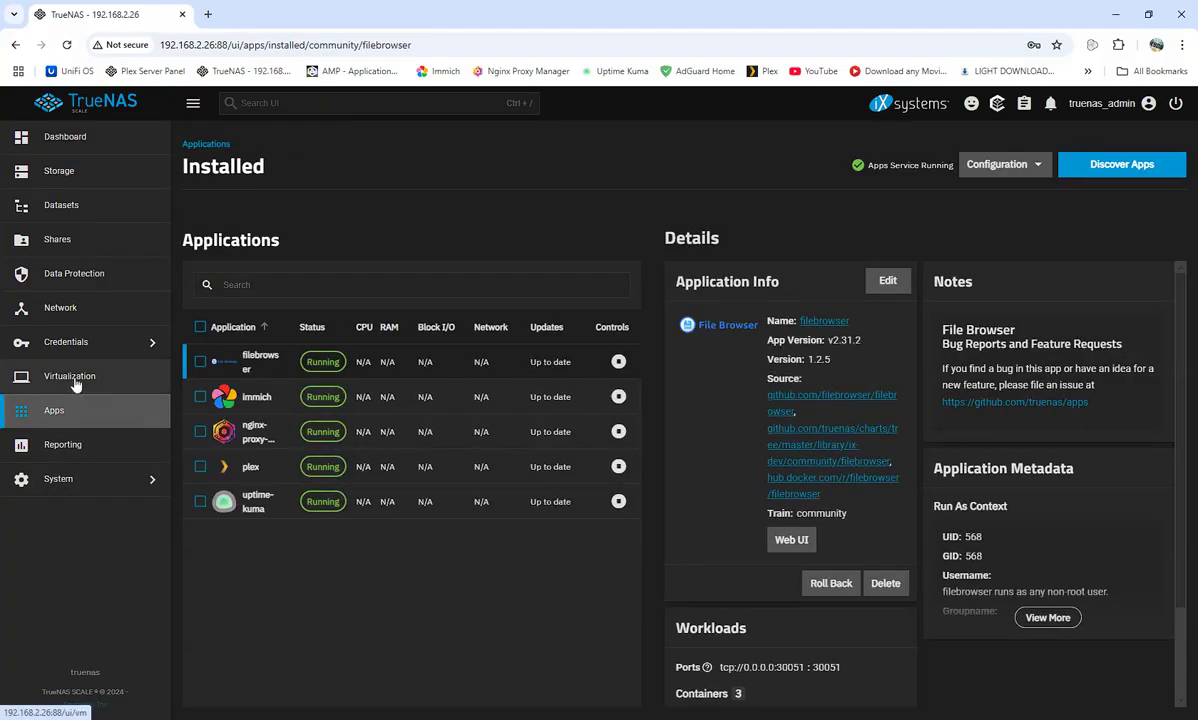
click(72, 373)
click(72, 346)
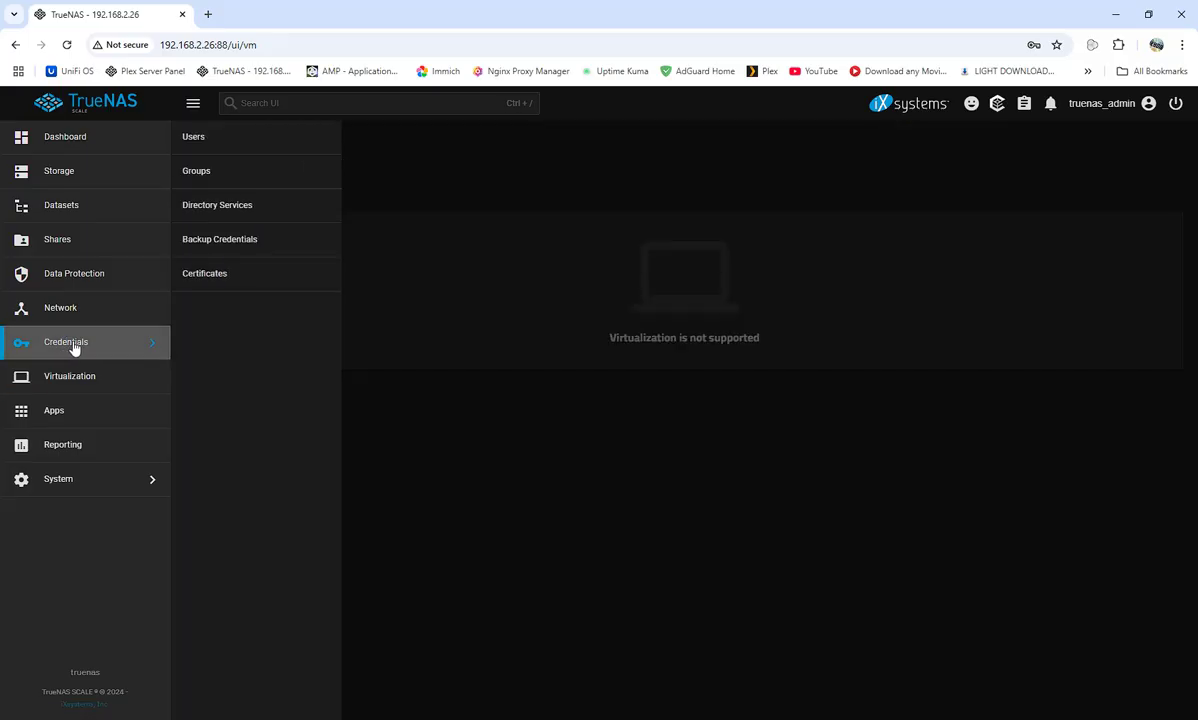
click(200, 279)
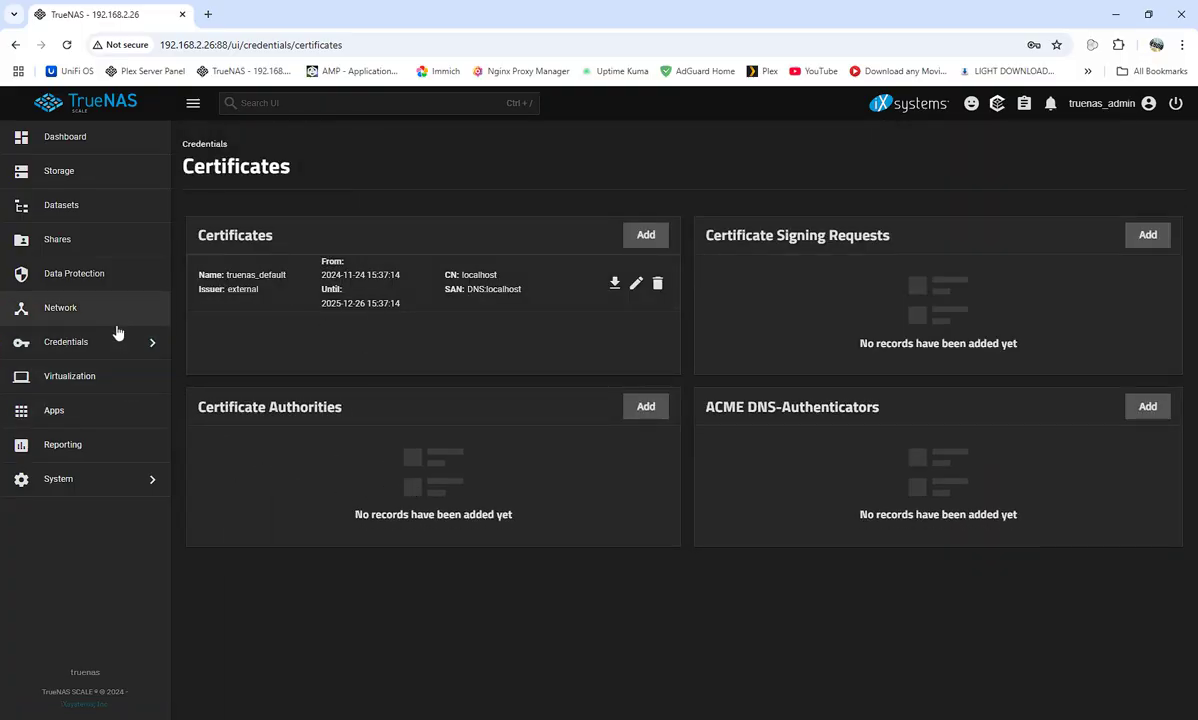
click(72, 250)
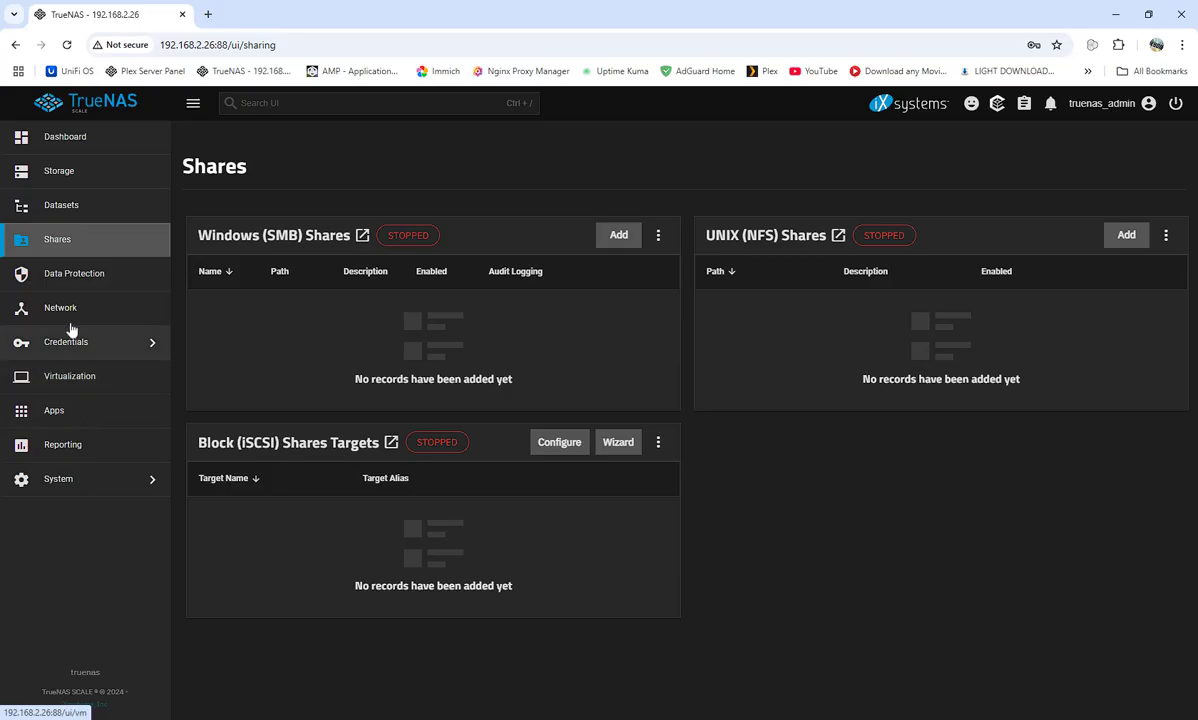
click(90, 448)
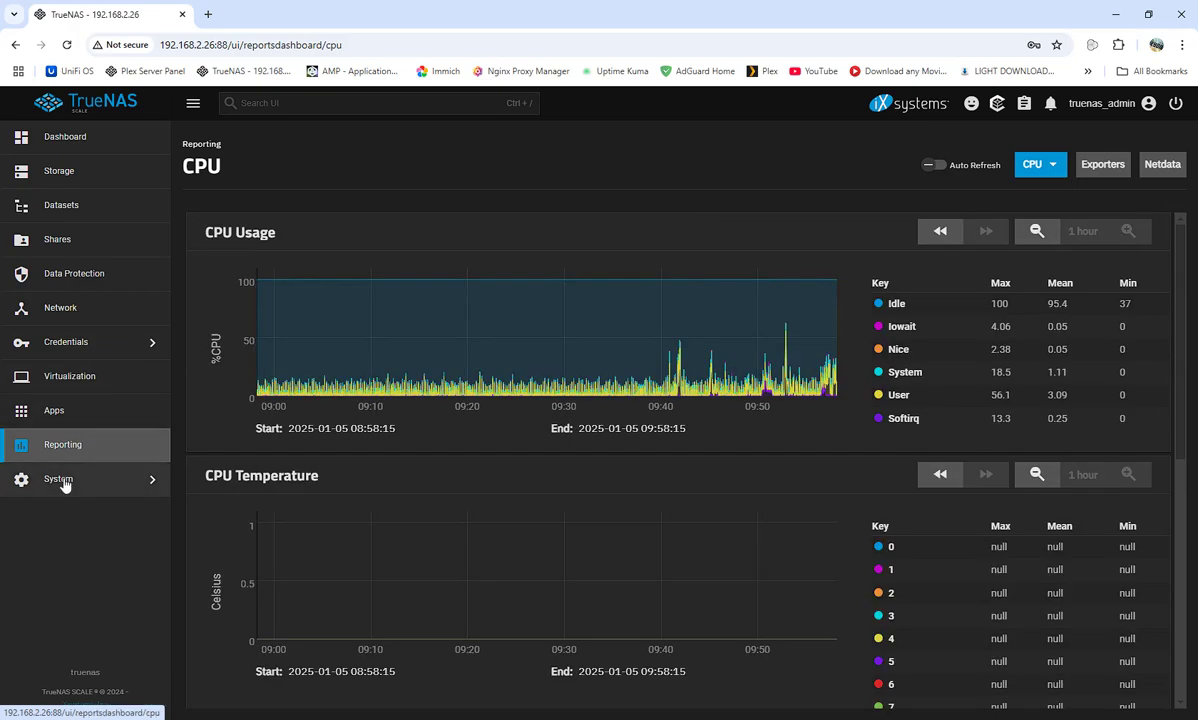
Check boot environments and the Services list, ending on Advanced Settings
click(62, 481)
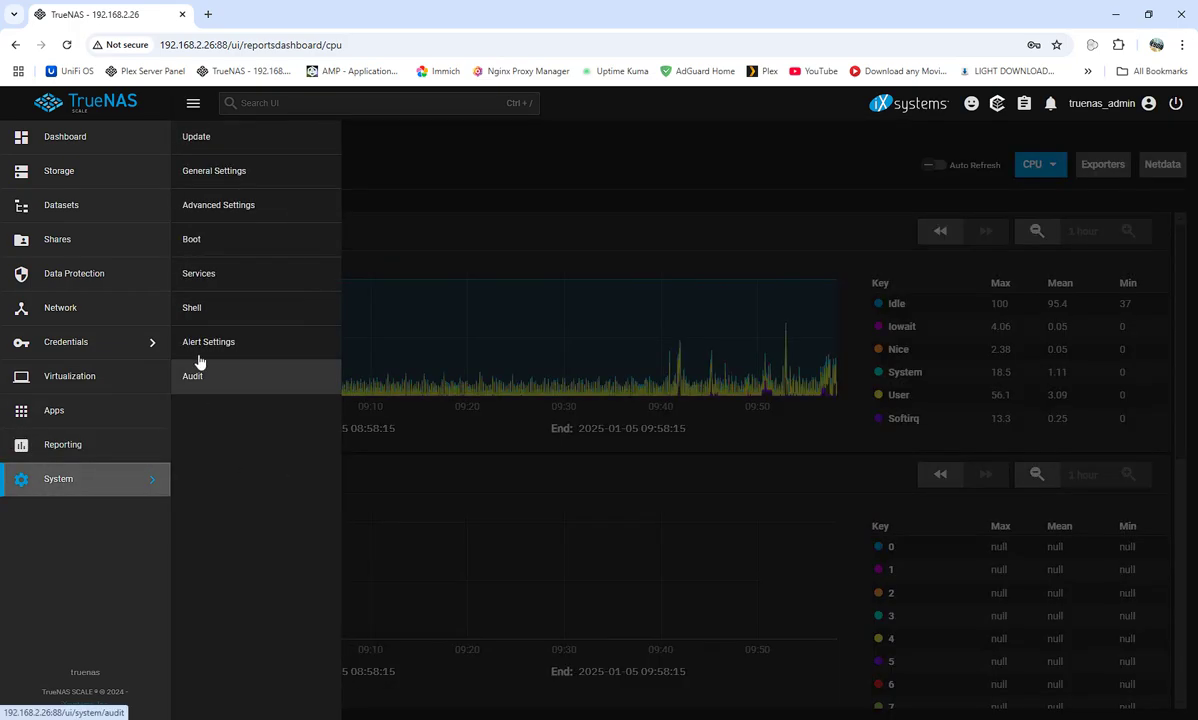
click(205, 246)
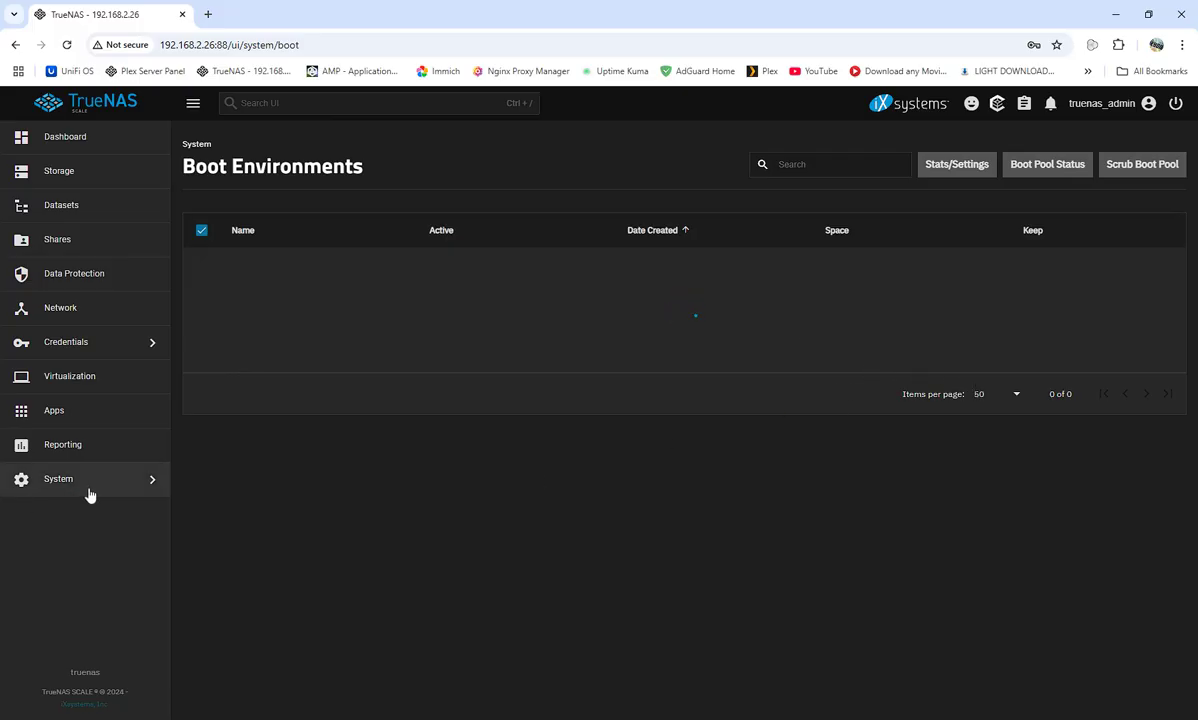
click(138, 449)
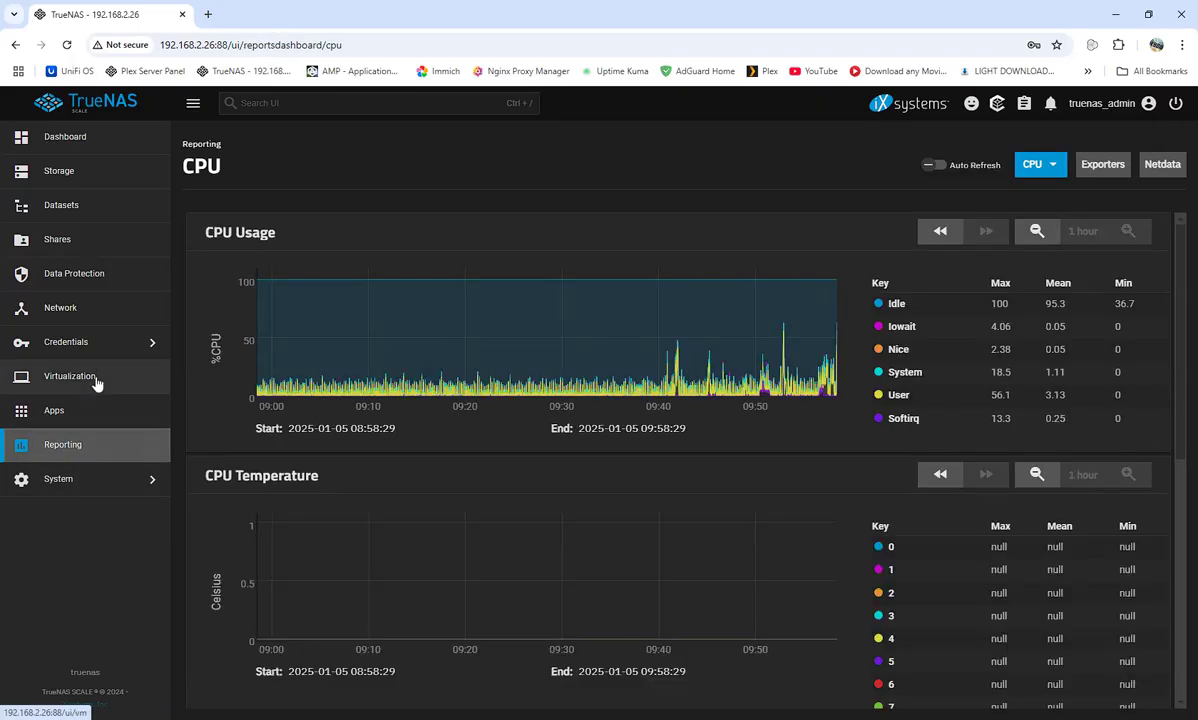
click(96, 376)
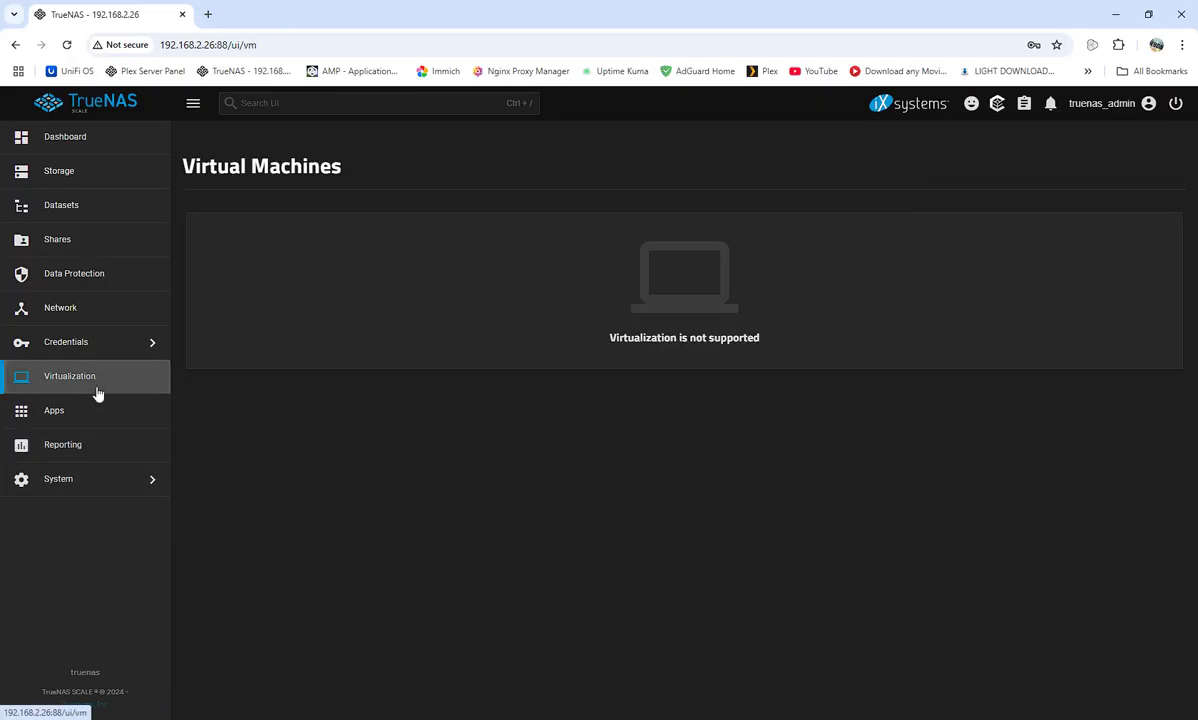
click(103, 490)
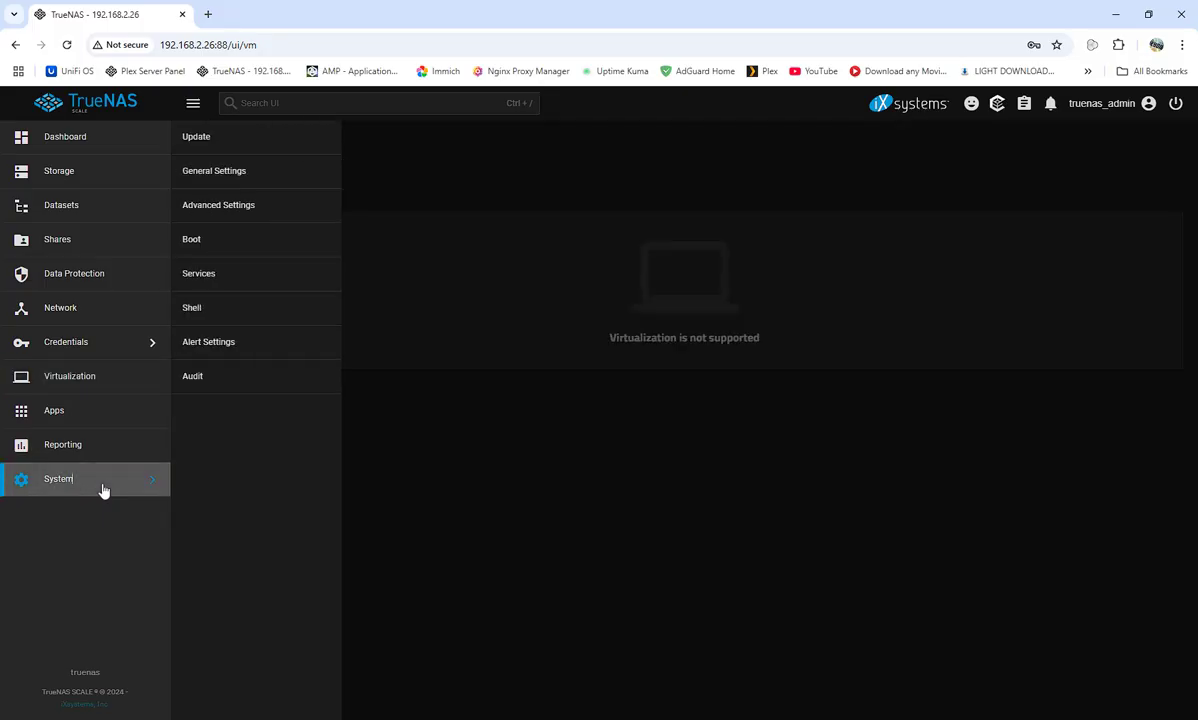
click(206, 279)
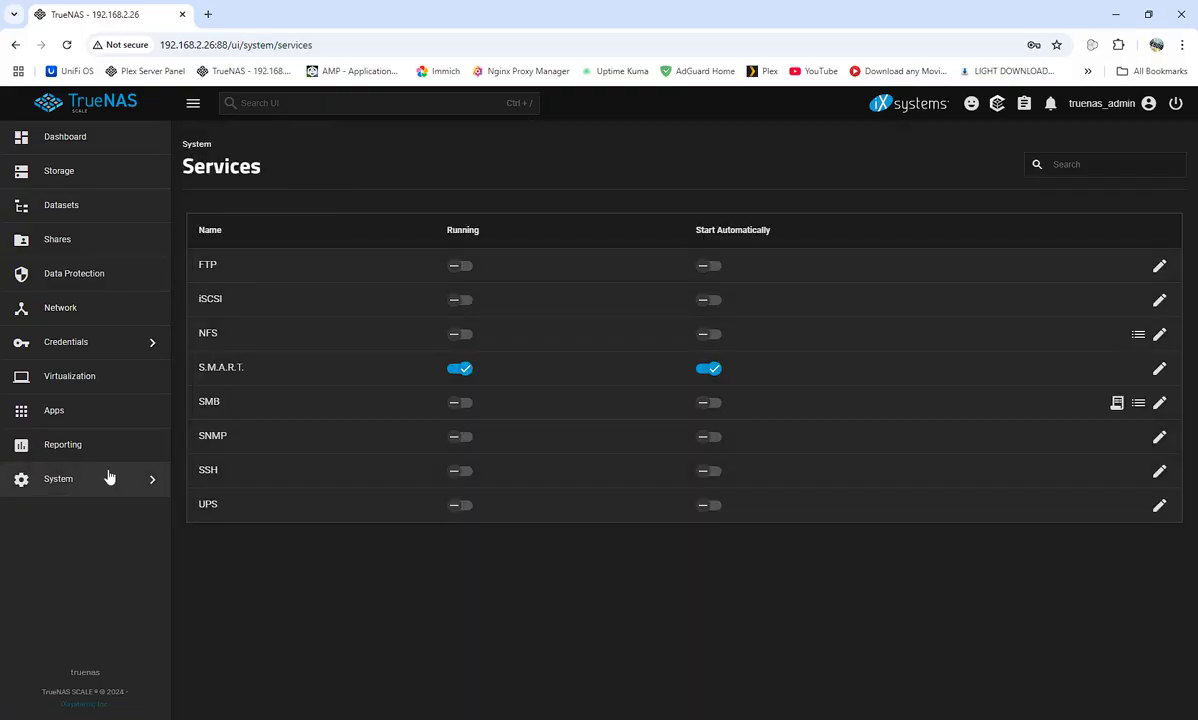
click(110, 479)
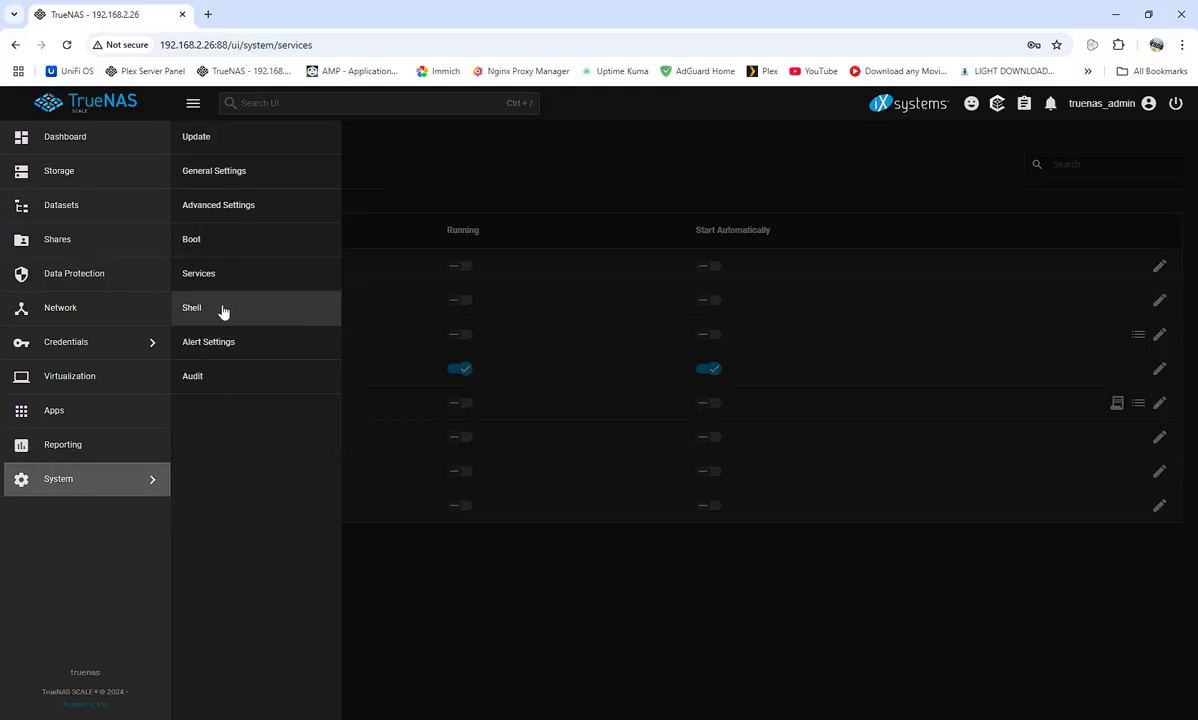
click(224, 208)
scroll(301, 624, down, 8)
scroll(324, 668, down, 2)
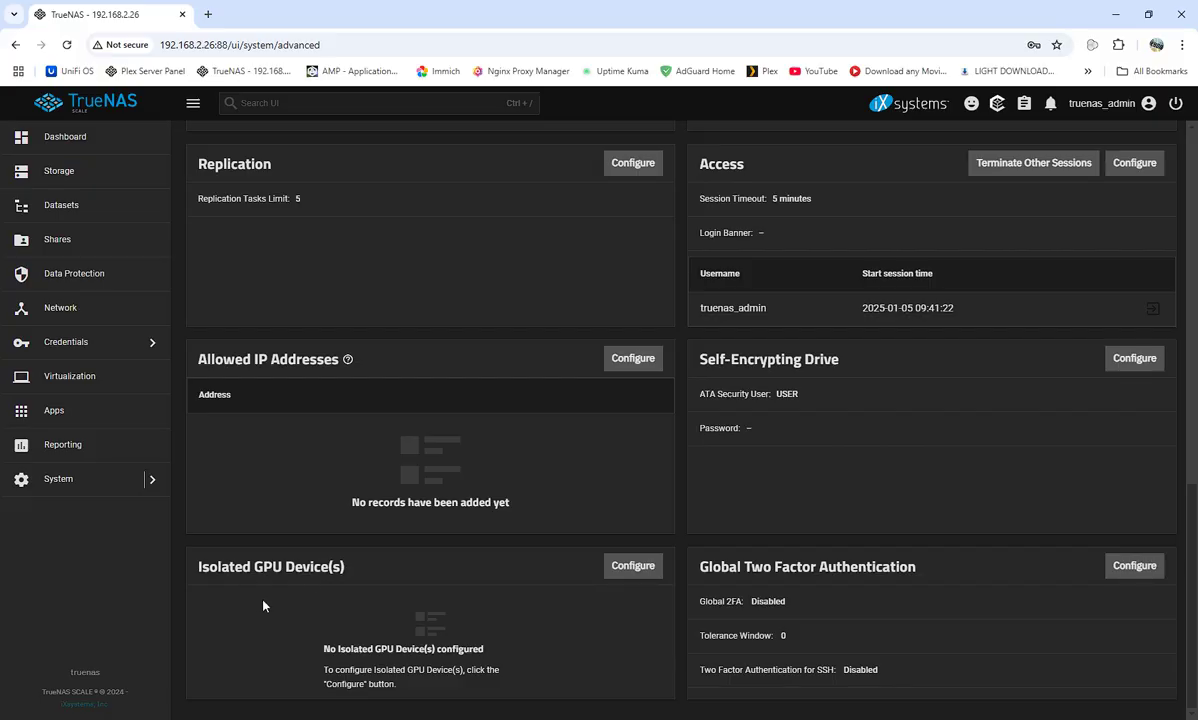
click(632, 566)
click(787, 467)
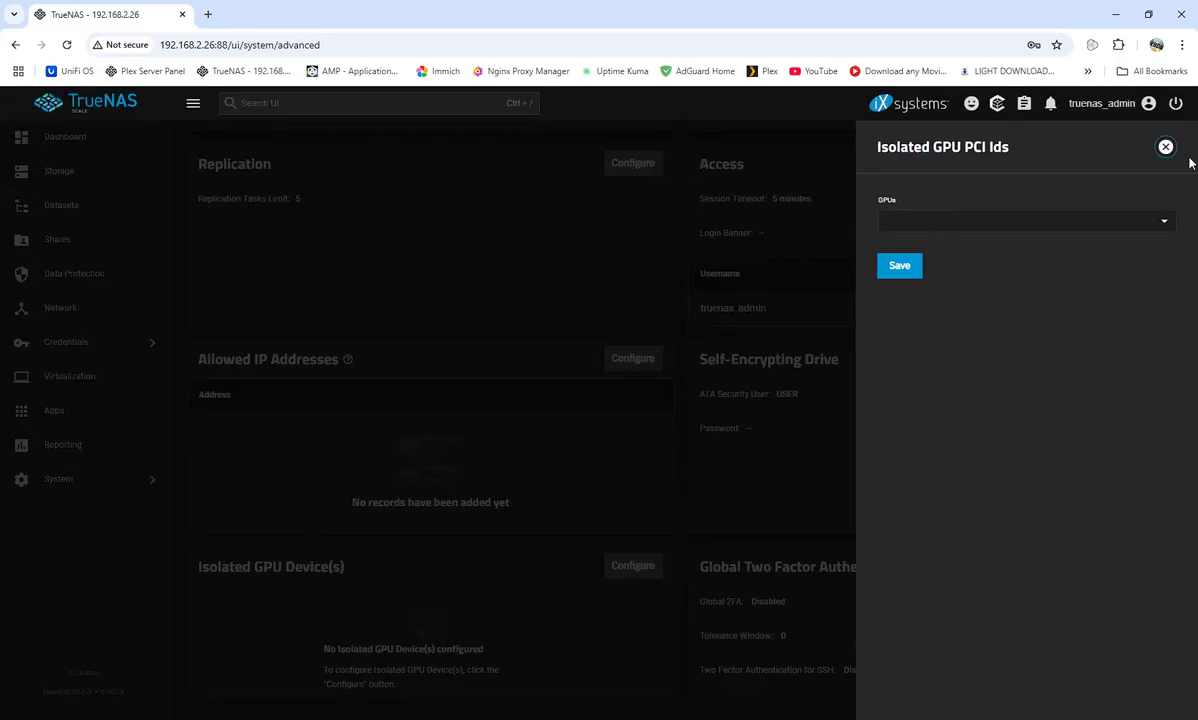
click(1165, 221)
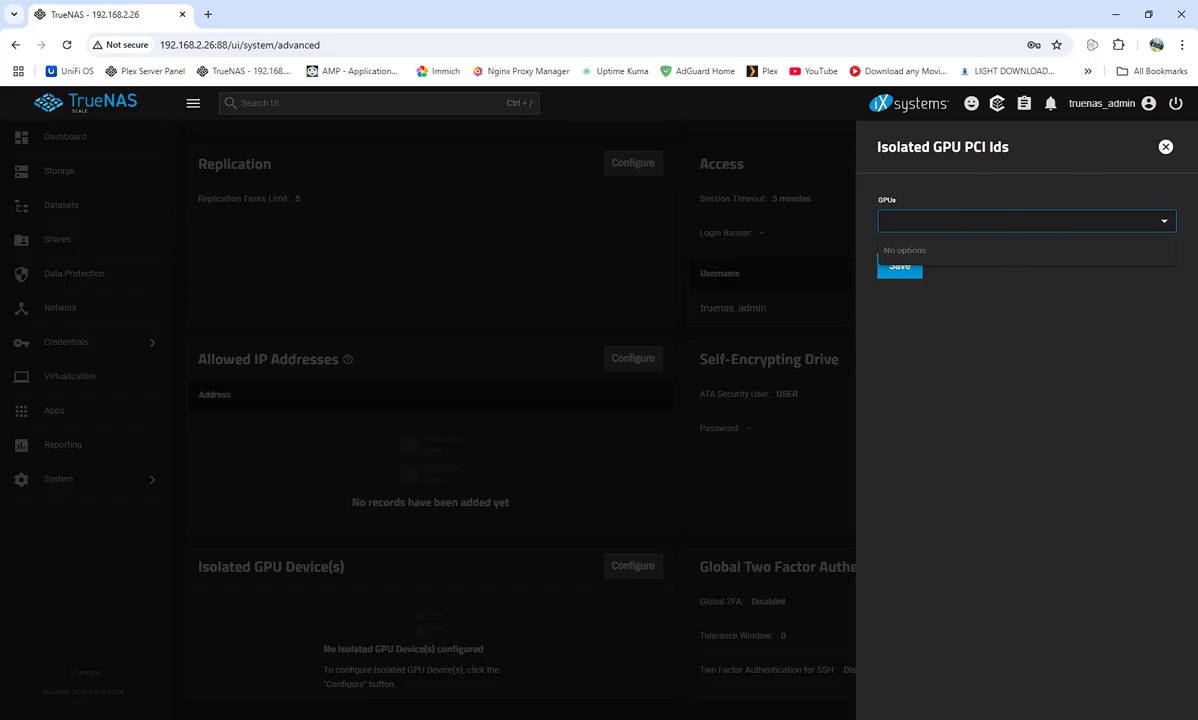
click(1165, 147)
click(1165, 147)
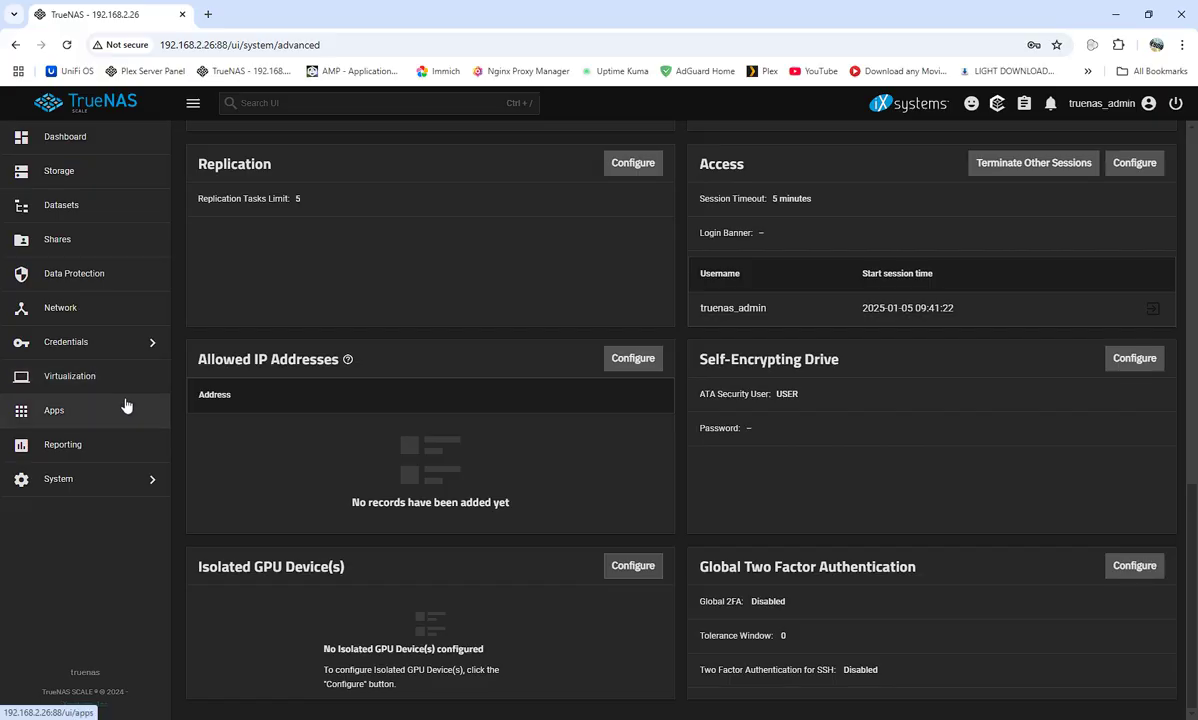
Open the installed plex app's configuration for editing
click(80, 145)
click(72, 412)
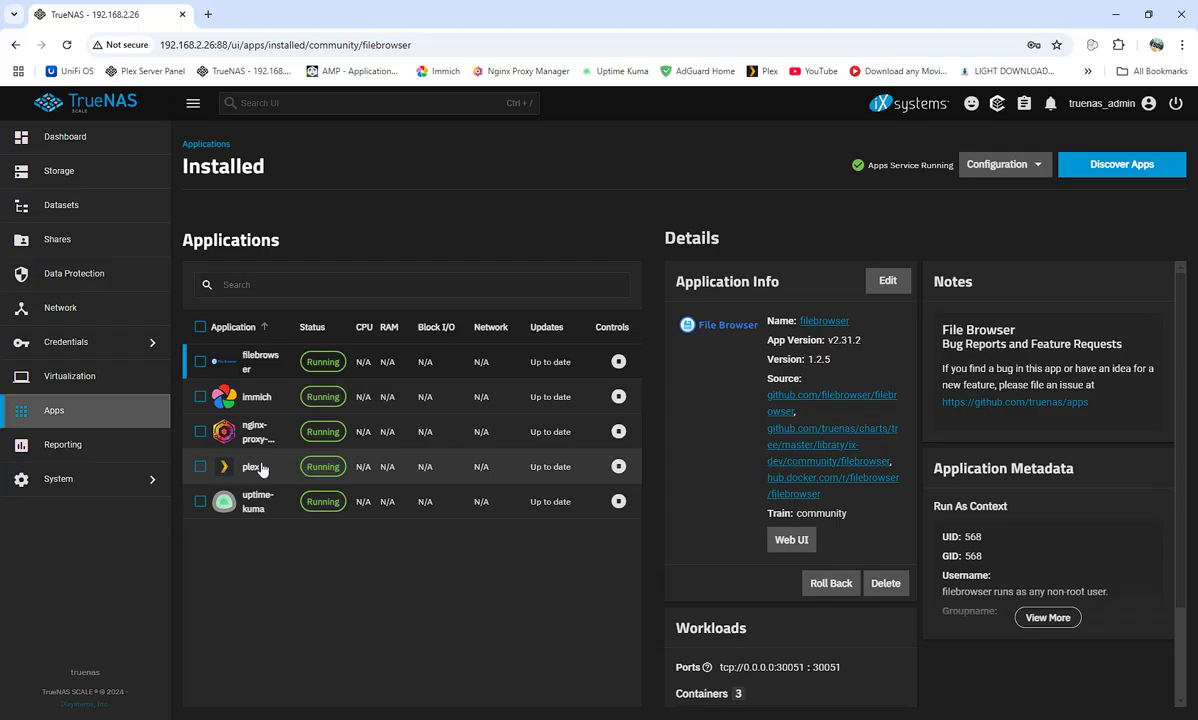
click(256, 467)
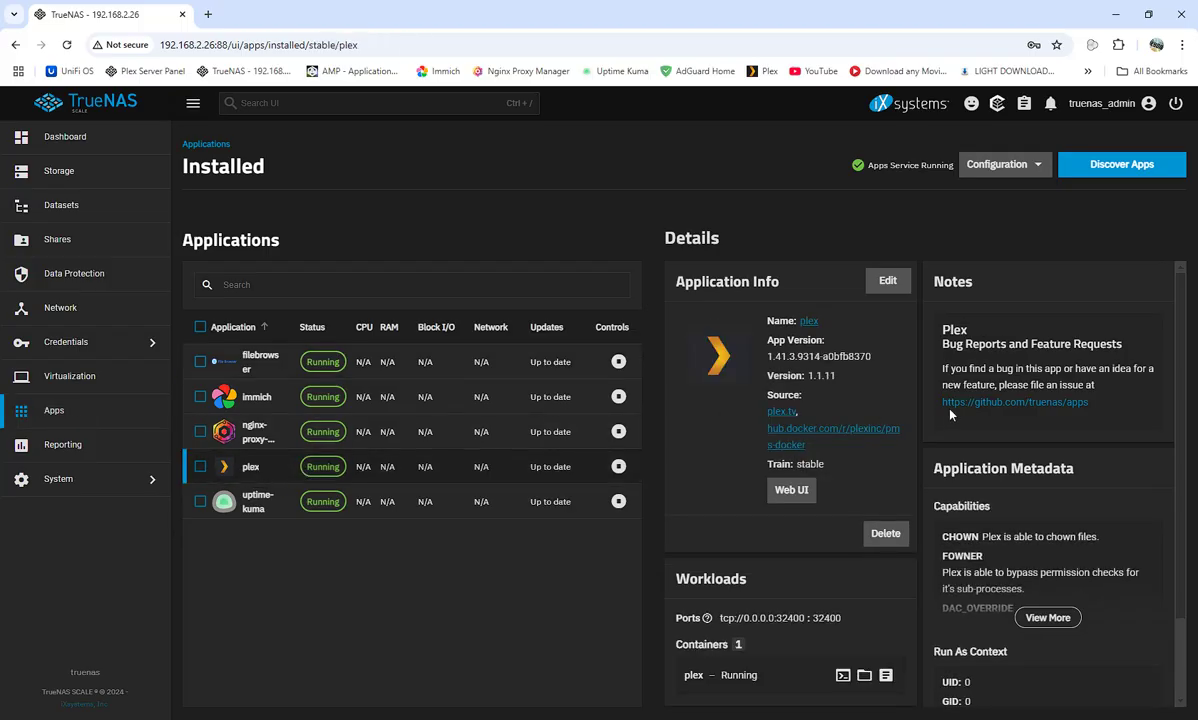
click(888, 284)
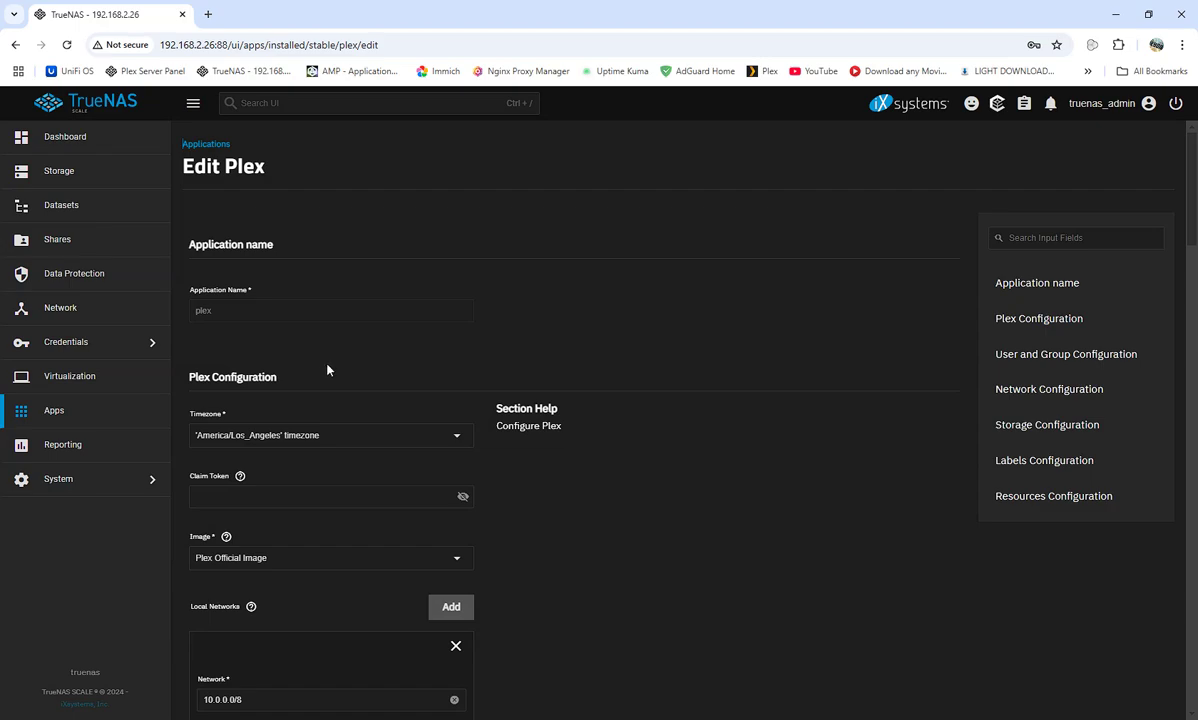
Add a Host Path additional storage entry with mount path /media
scroll(330, 372, down, 15)
scroll(355, 420, down, 10)
scroll(435, 262, up, 1)
click(451, 256)
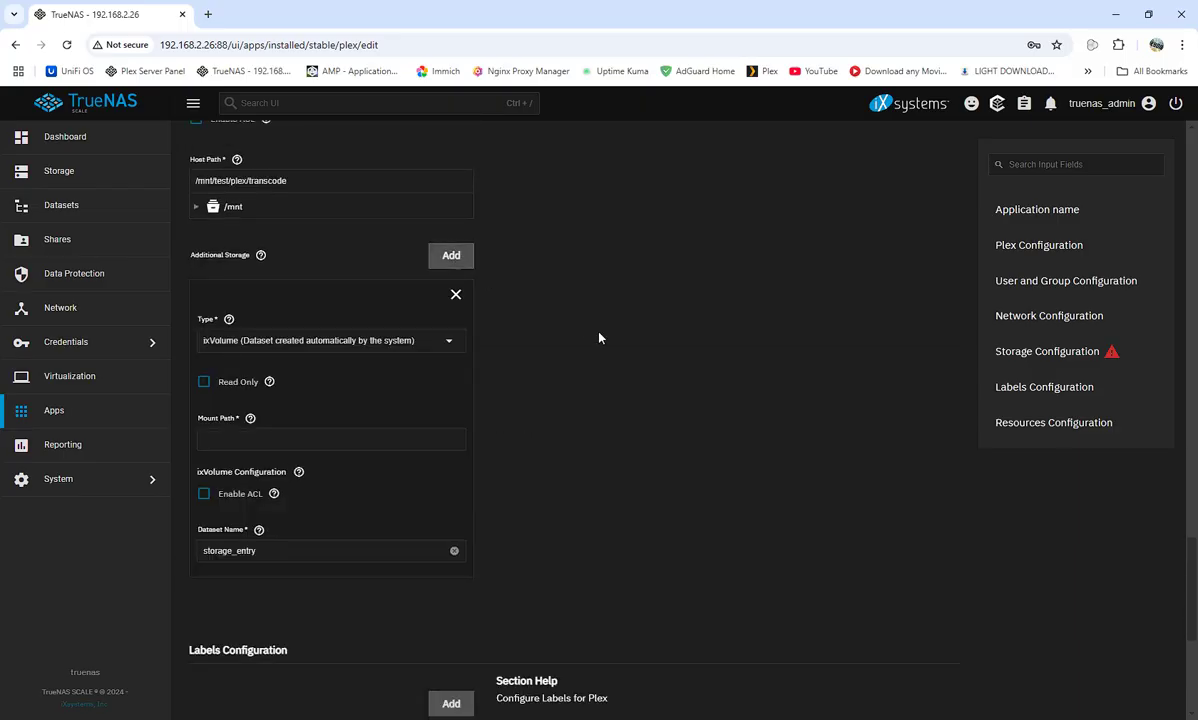
click(454, 345)
click(316, 376)
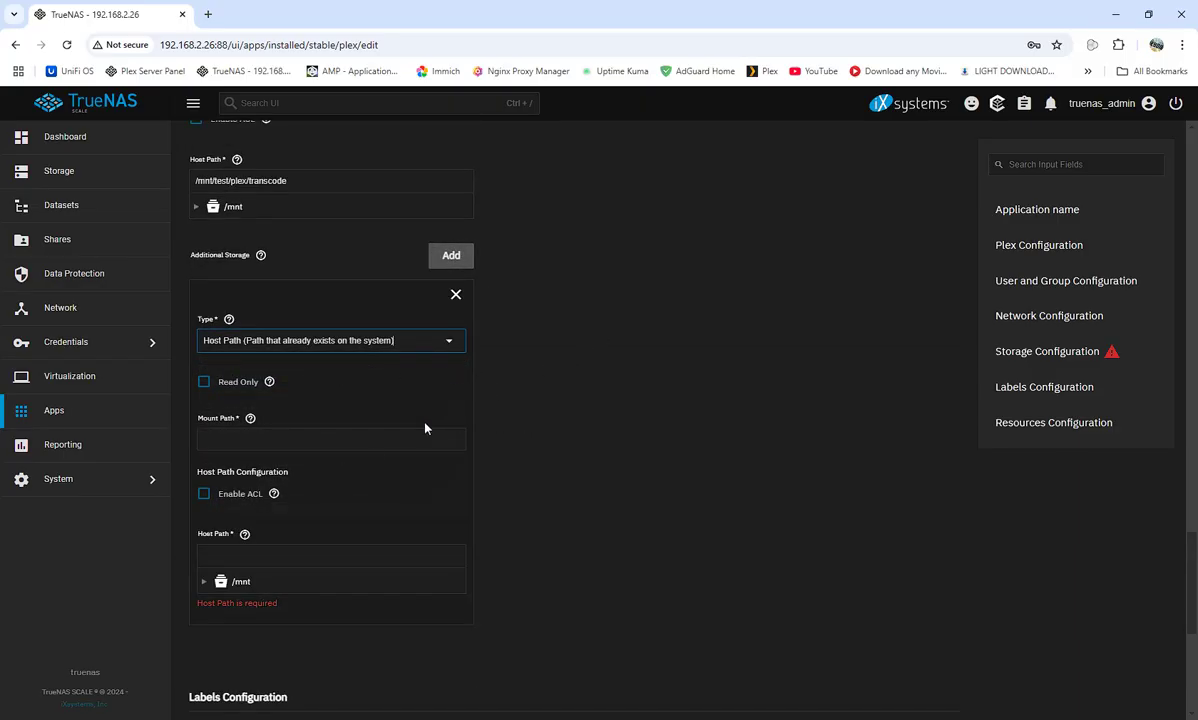
click(298, 437)
text(/media)
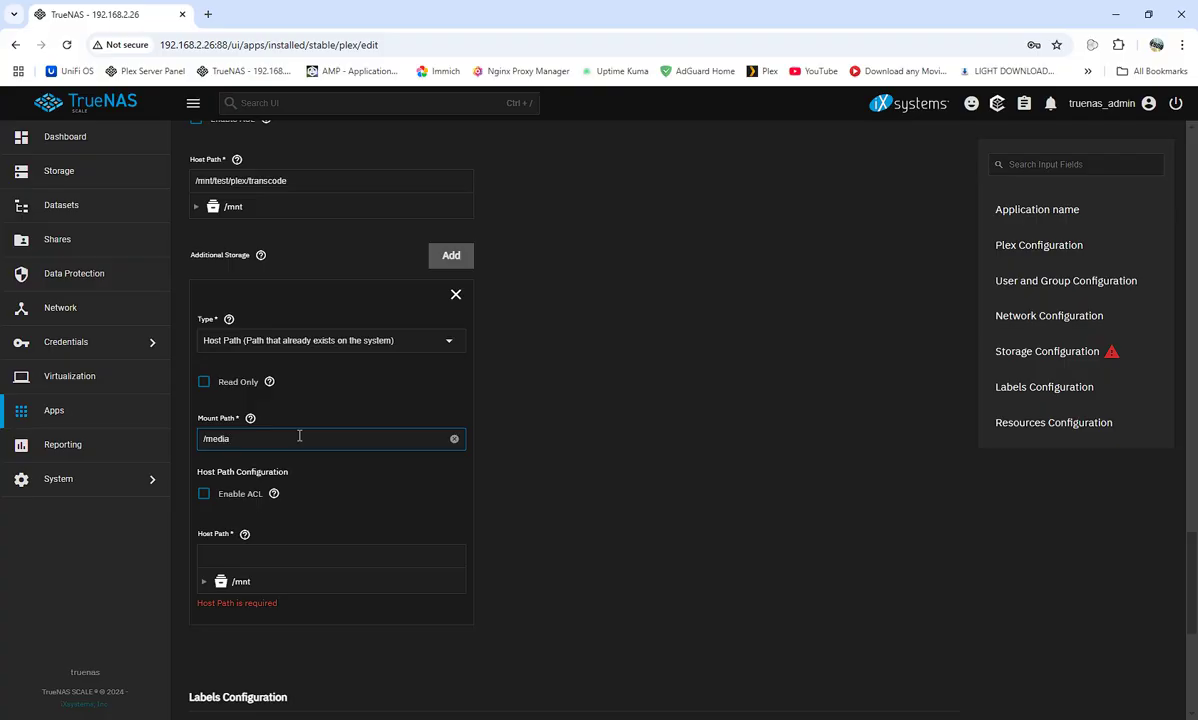
Select /mnt/test/Media as the host path and apply the Plex update
click(206, 583)
scroll(361, 464, down, 3)
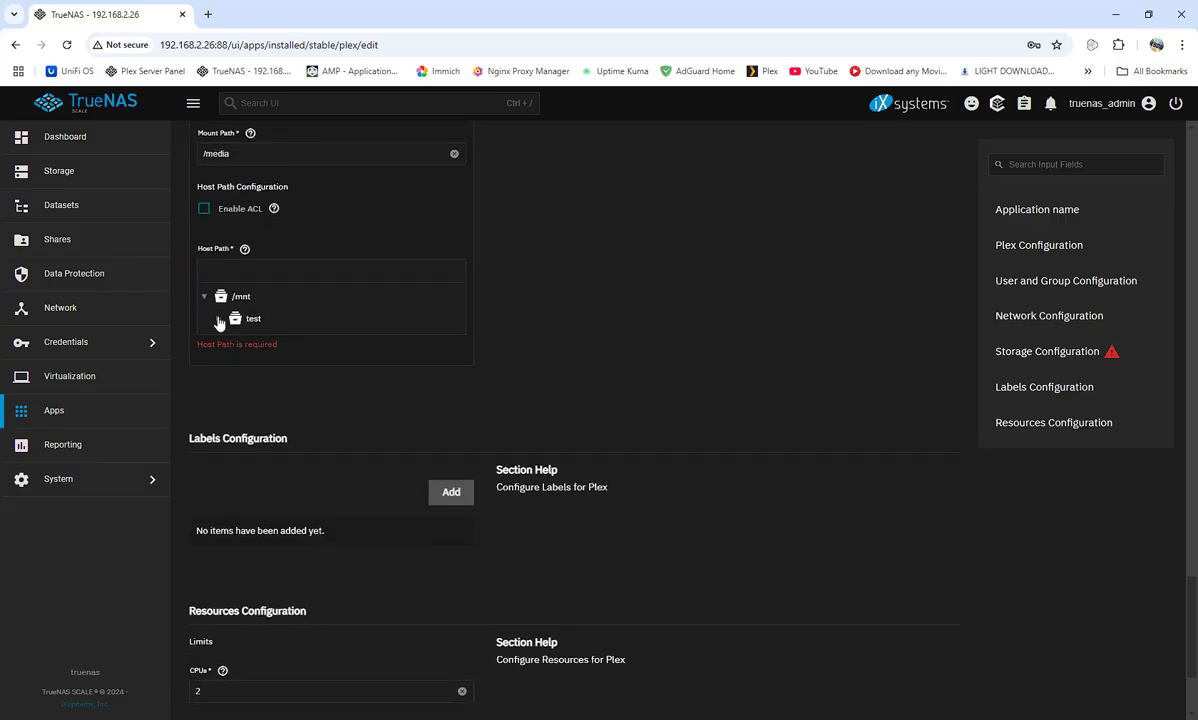
click(219, 319)
scroll(305, 382, down, 2)
click(268, 372)
scroll(399, 647, down, 3)
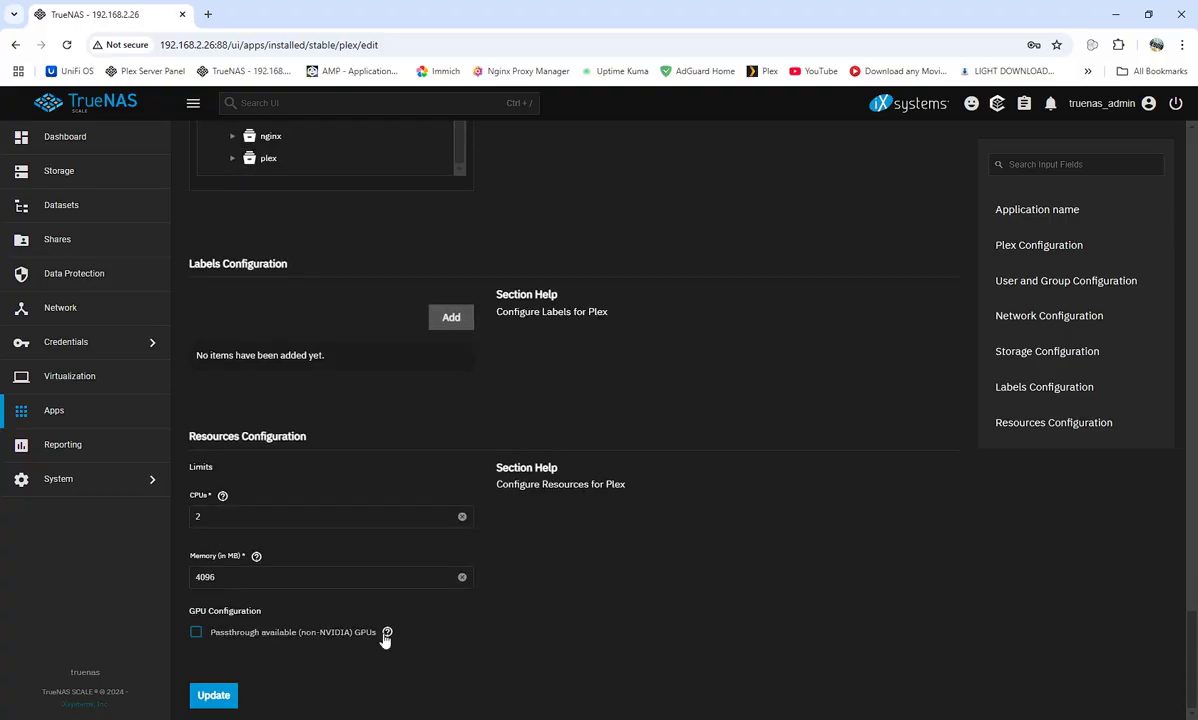
click(213, 700)
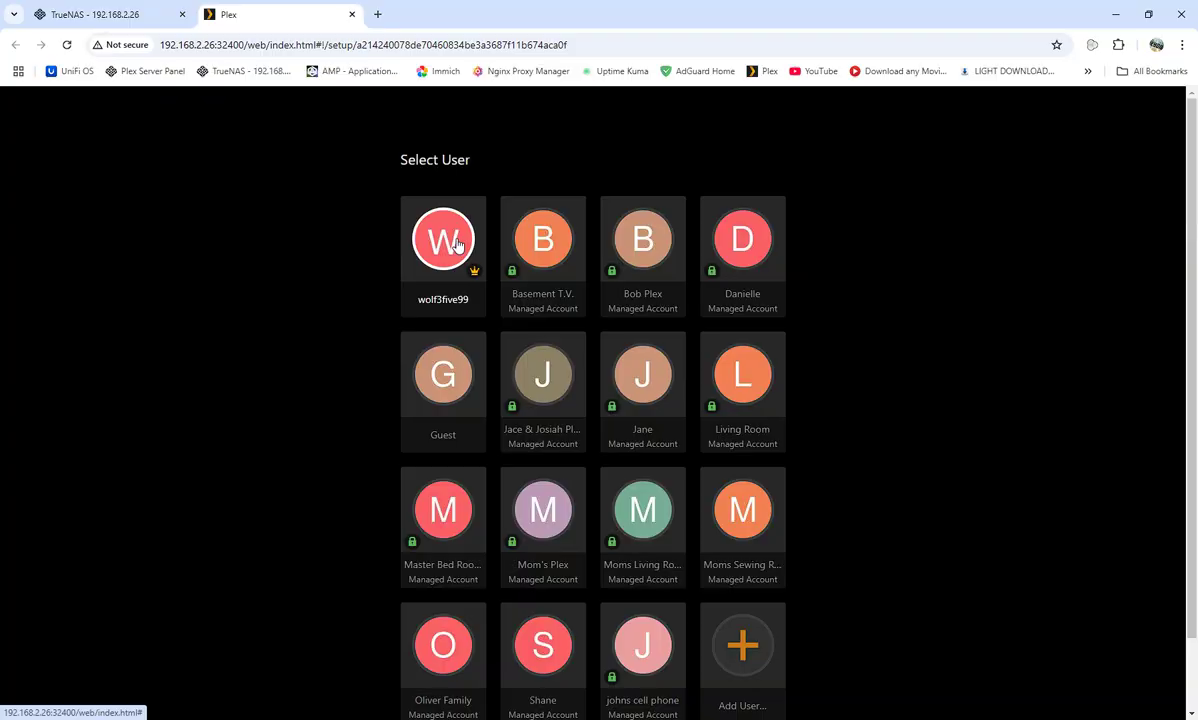
Sign in as the owner profile, then dismiss the How Plex Works intro and Plex Pass popup
click(456, 243)
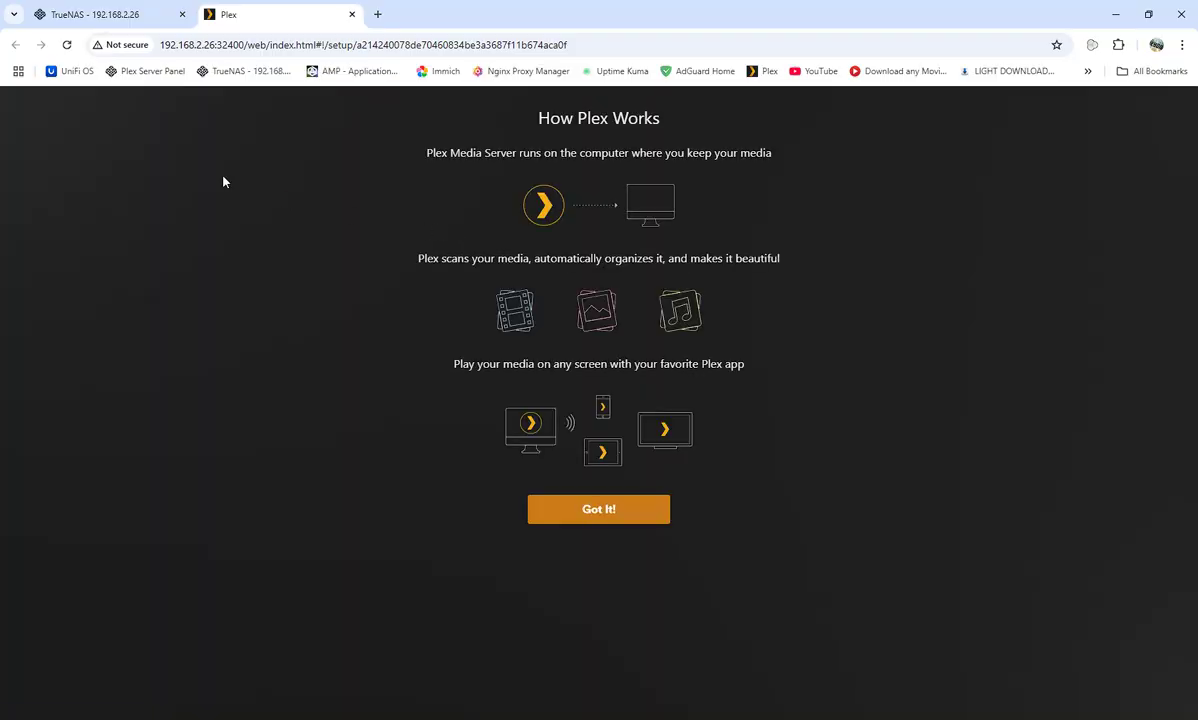
click(583, 505)
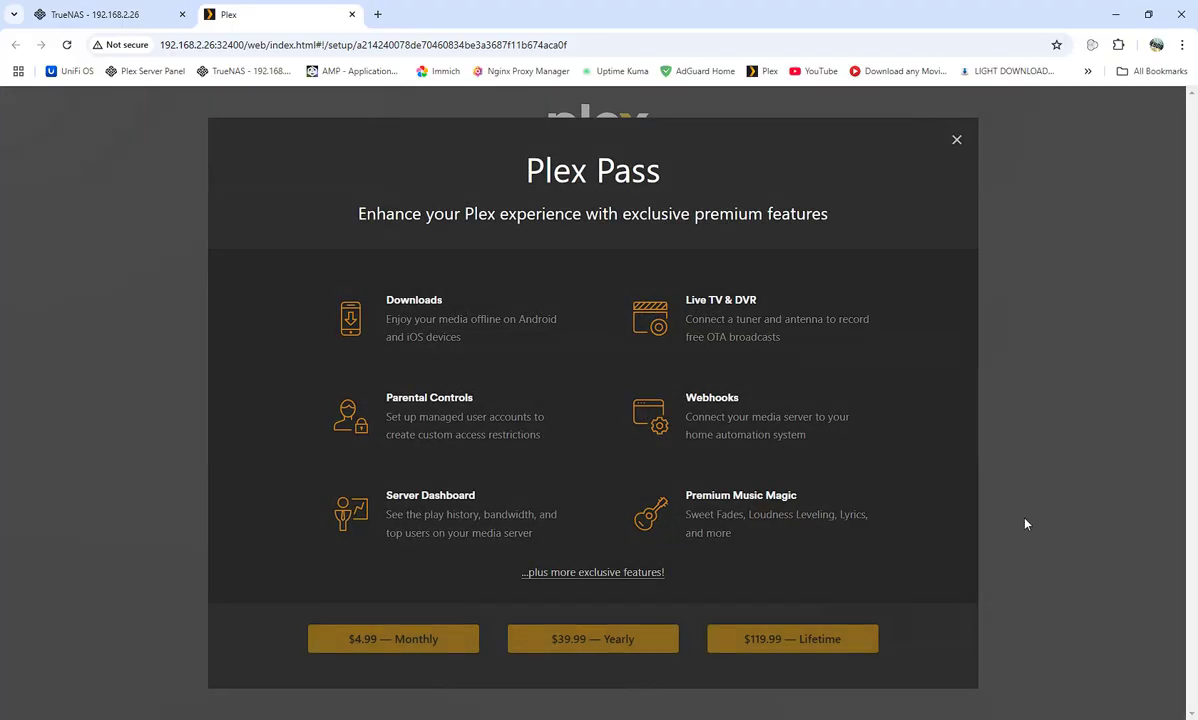
click(956, 140)
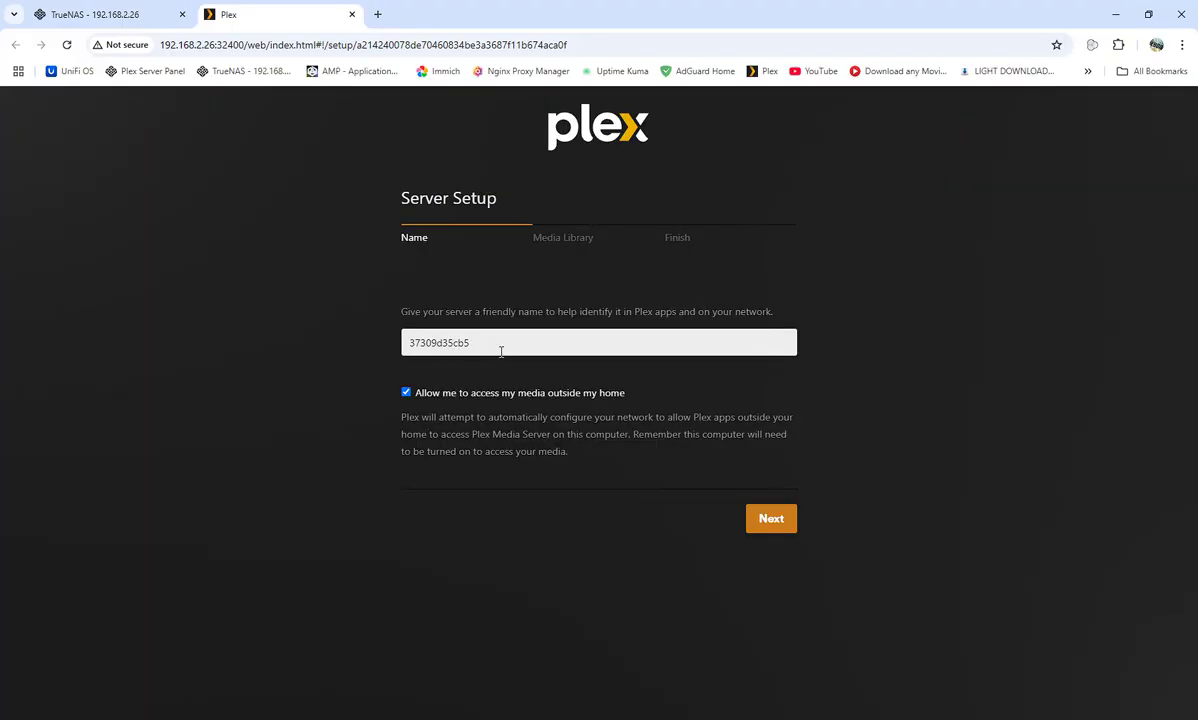
Rename the server to test1 and continue to the Media Library step
key(BackSpace)
key(BackSpace)
key(BackSpace)
key(BackSpace)
key(BackSpace)
key(BackSpace)
key(BackSpace)
key(BackSpace)
key(BackSpace)
key(BackSpace)
key(BackSpace)
key(BackSpace)
text(tes)
click(770, 518)
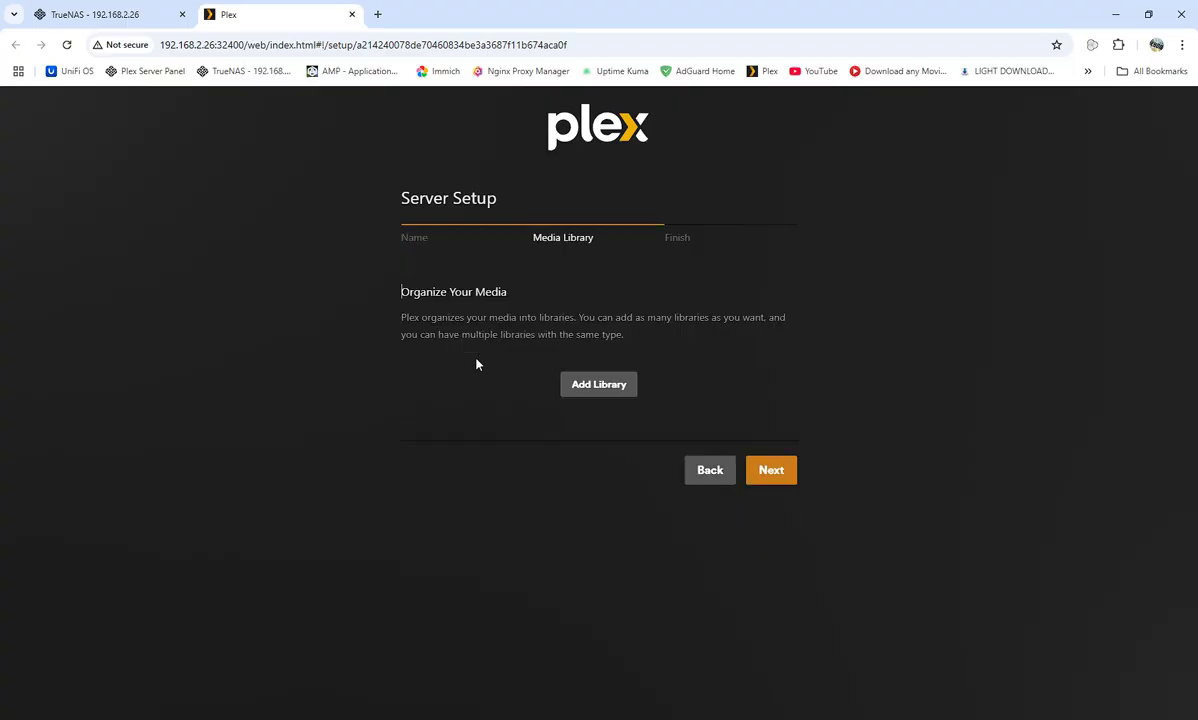
Create a Movies library whose folder is /media/Movies
click(594, 387)
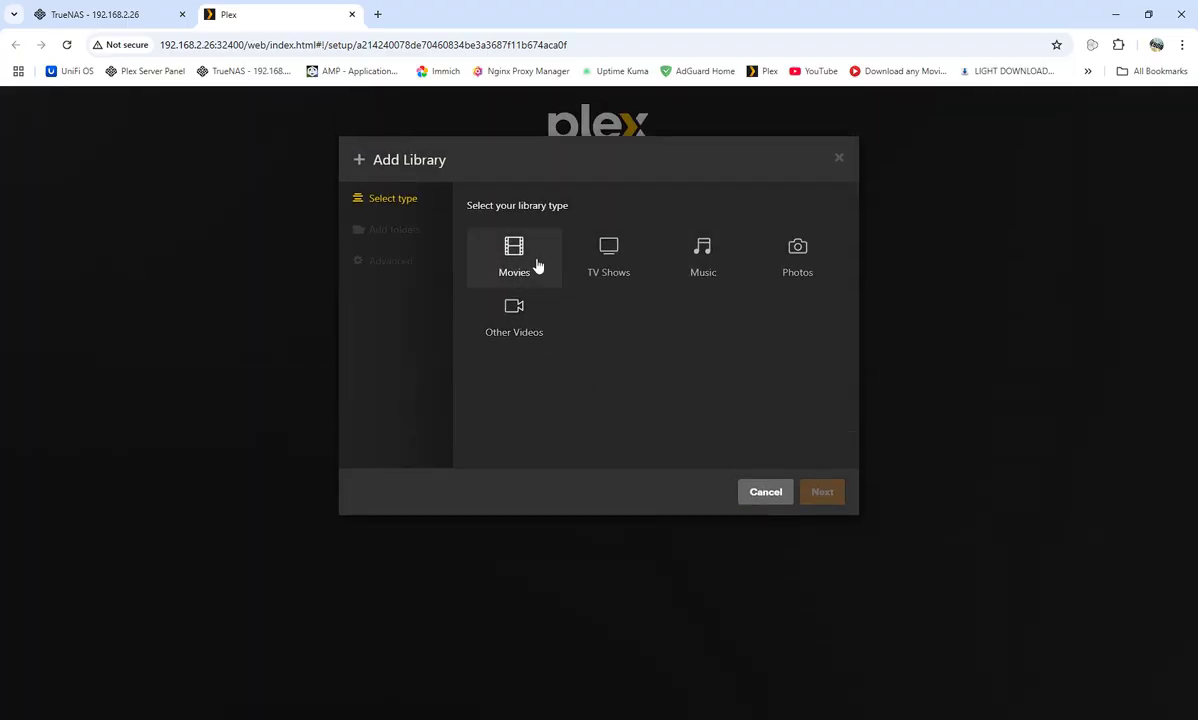
click(535, 263)
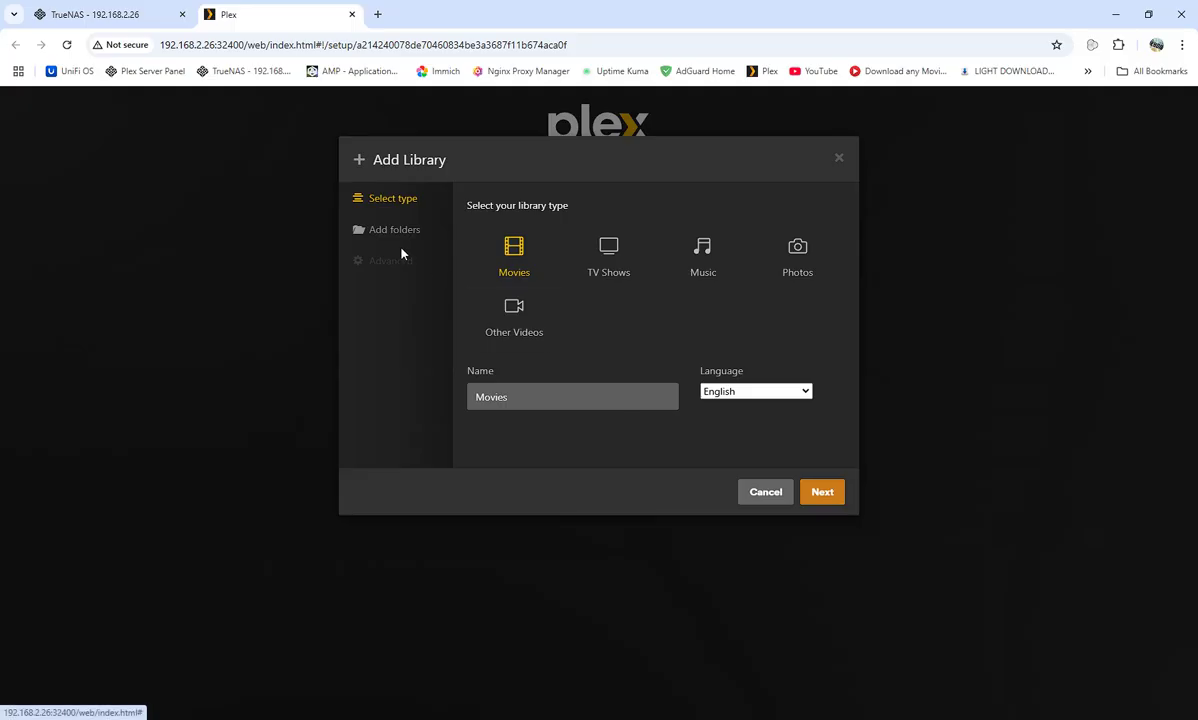
click(822, 492)
click(679, 240)
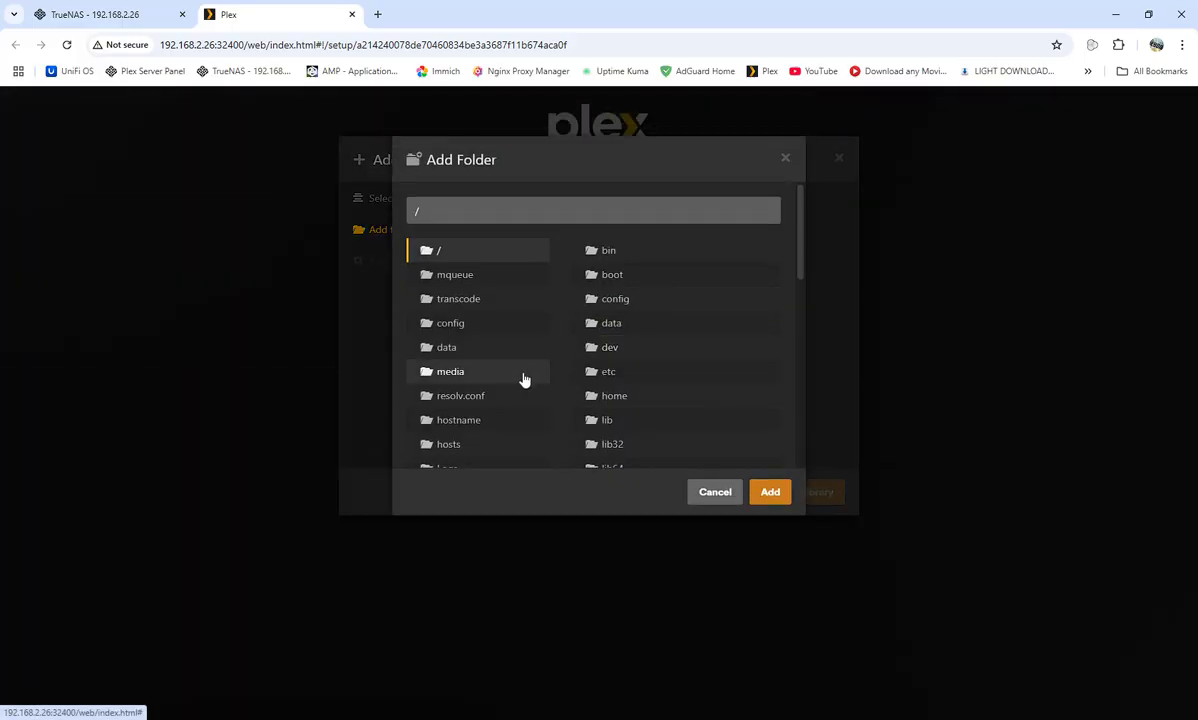
scroll(483, 303, down, 2)
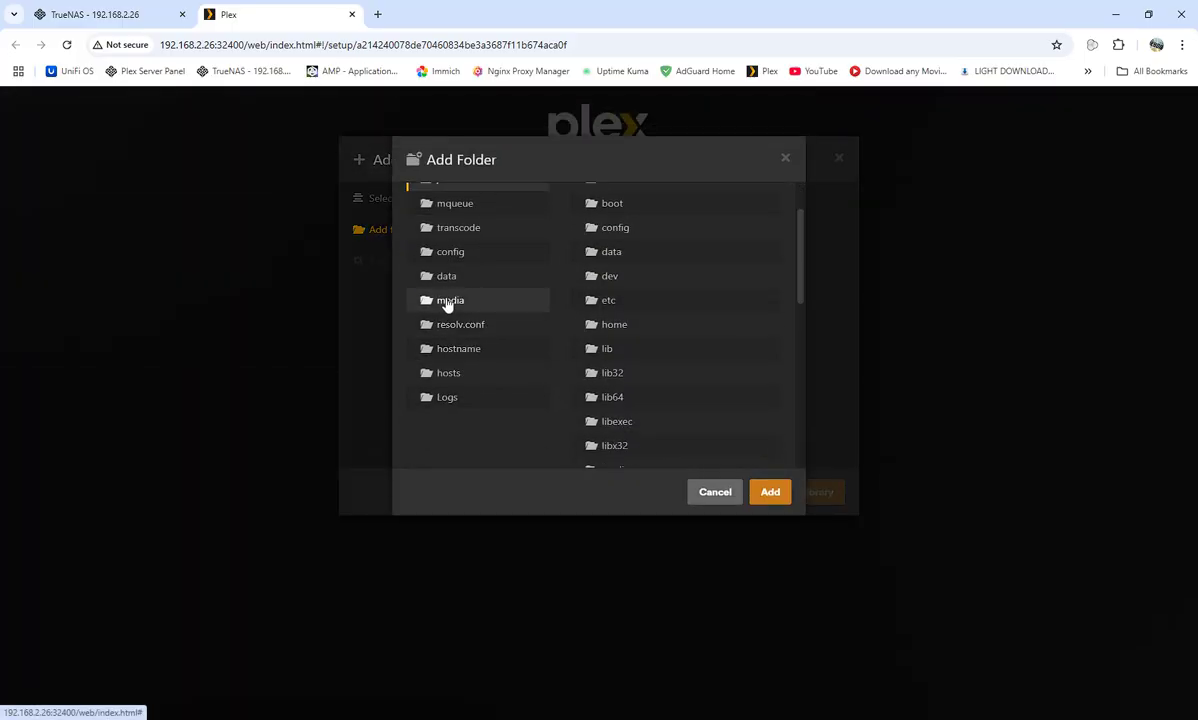
click(447, 300)
click(592, 227)
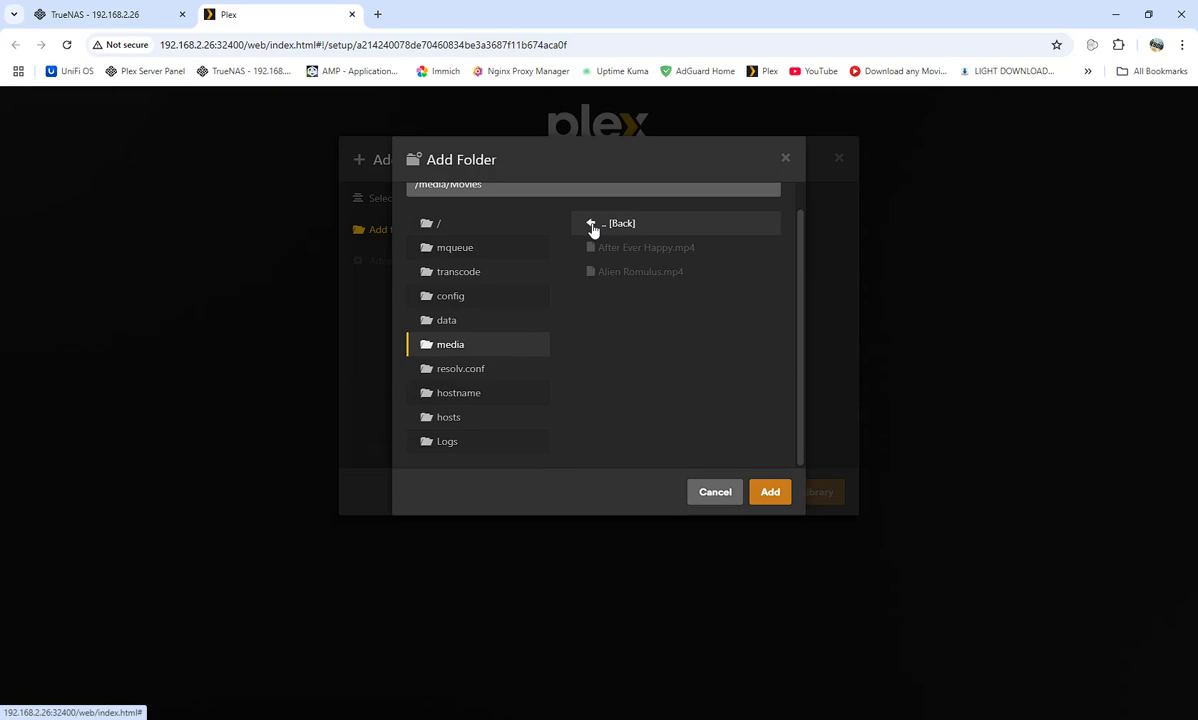
click(770, 494)
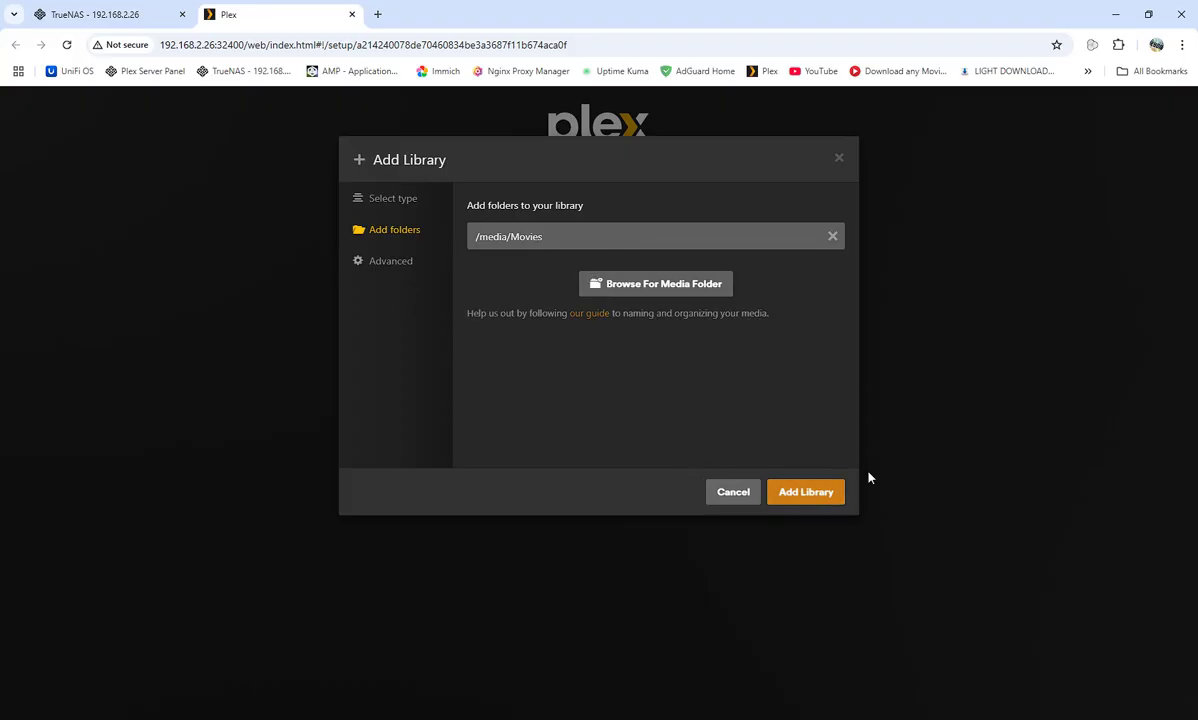
click(806, 492)
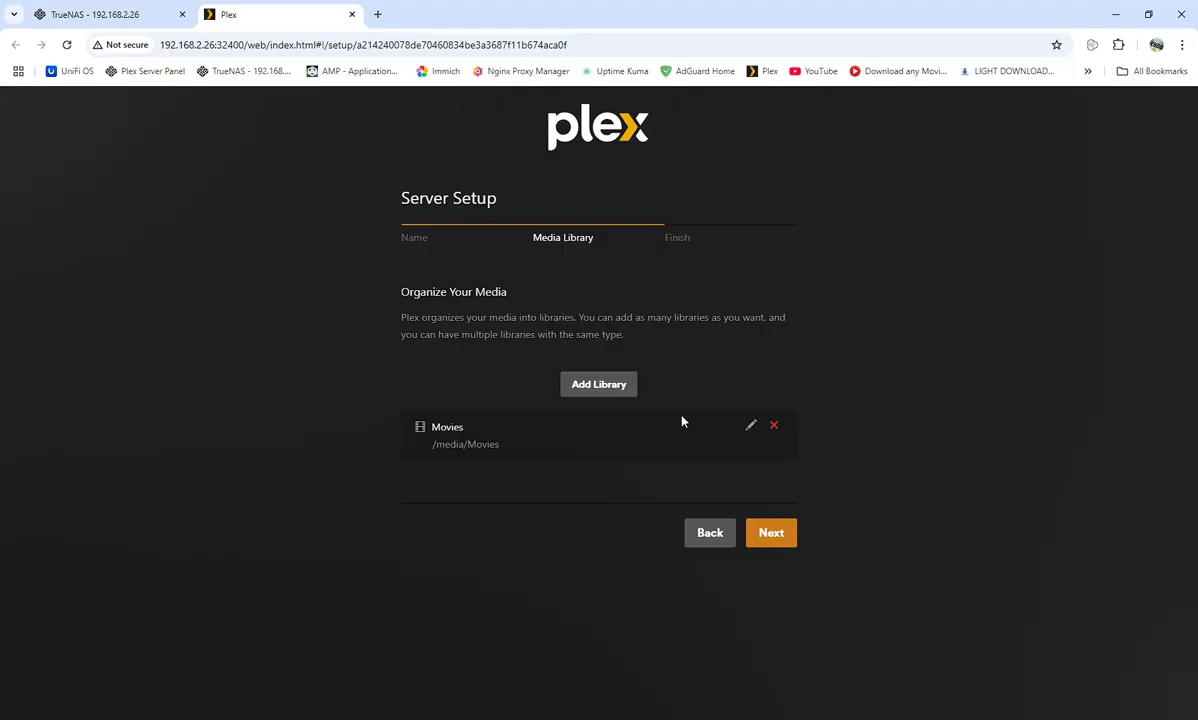
Review the Movies library's name, folder and advanced settings, then save changes
click(748, 428)
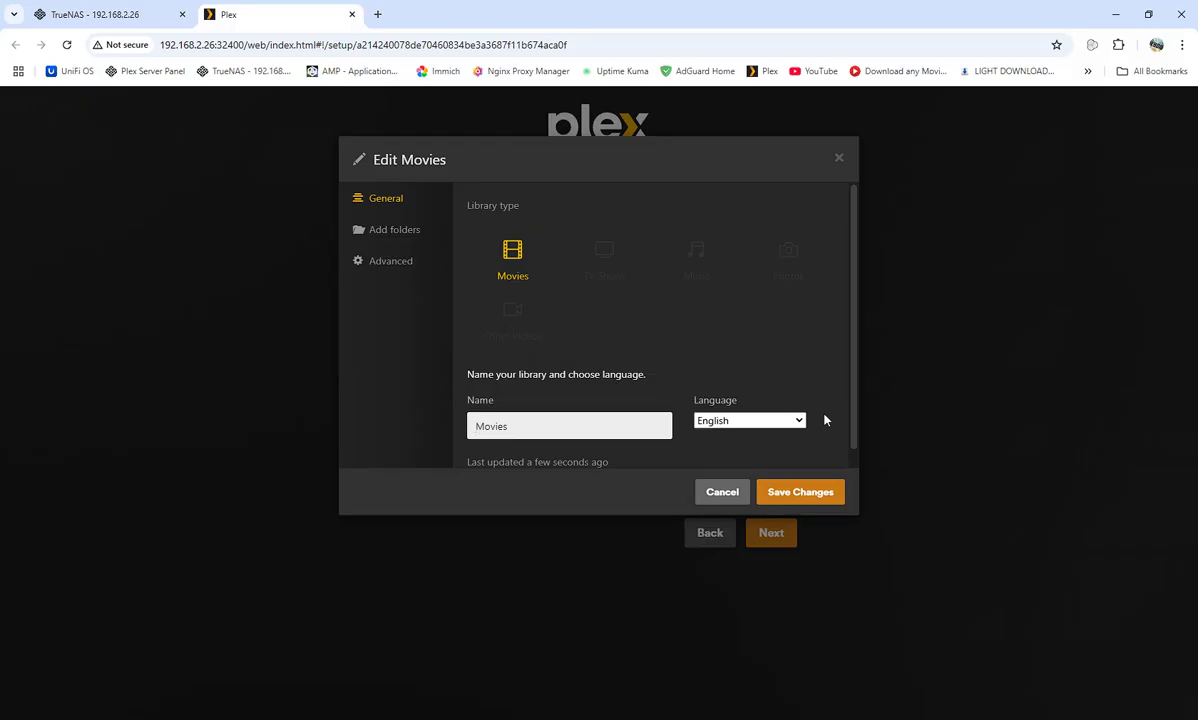
text(sd)
key(BackSpace)
key(BackSpace)
scroll(780, 352, down, 1)
click(372, 234)
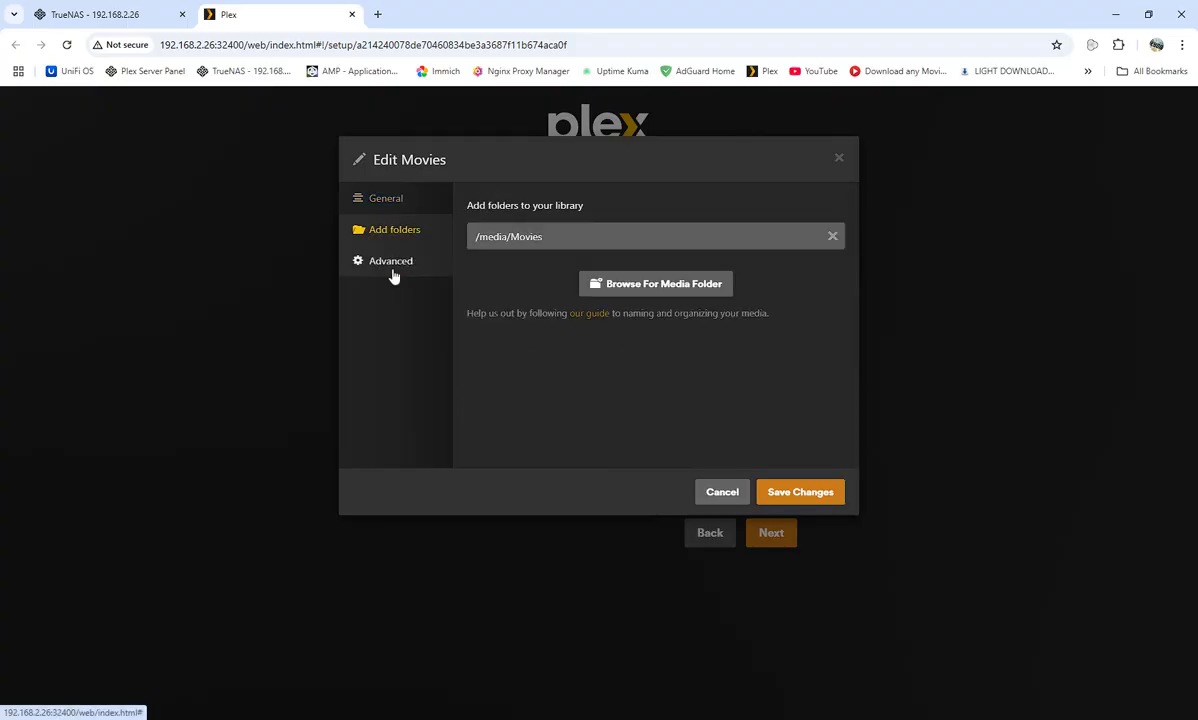
click(390, 264)
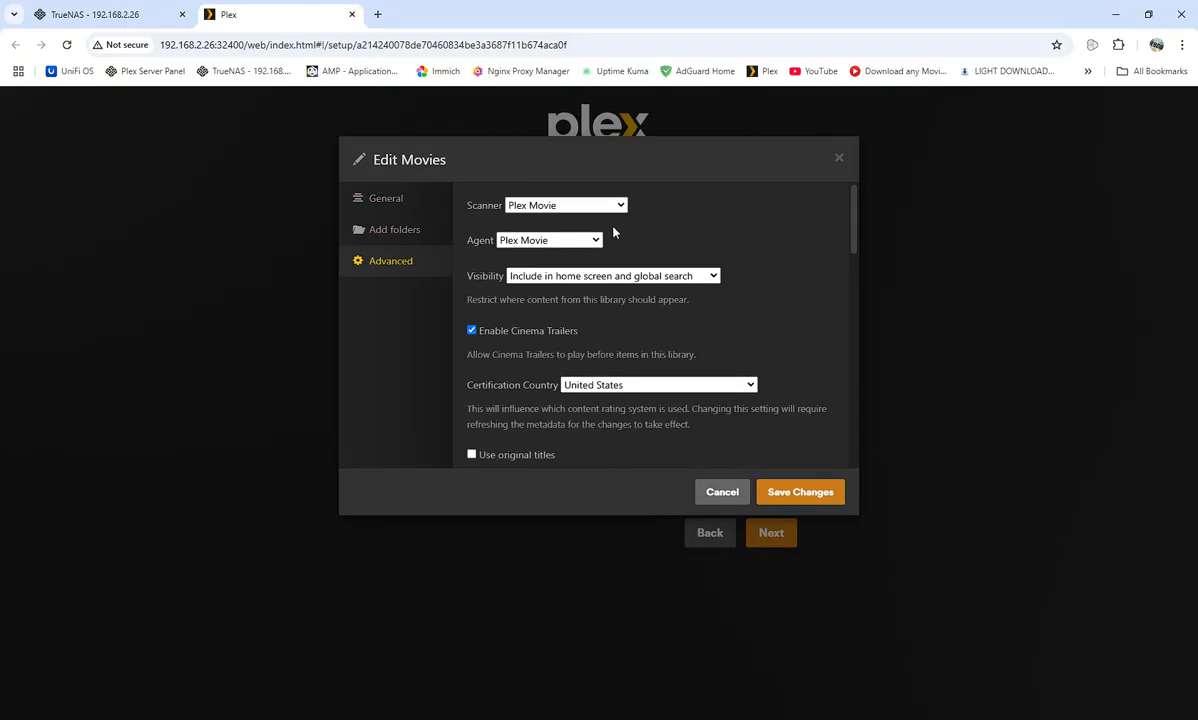
scroll(590, 395, down, 3)
scroll(489, 285, up, 3)
scroll(600, 430, down, 3)
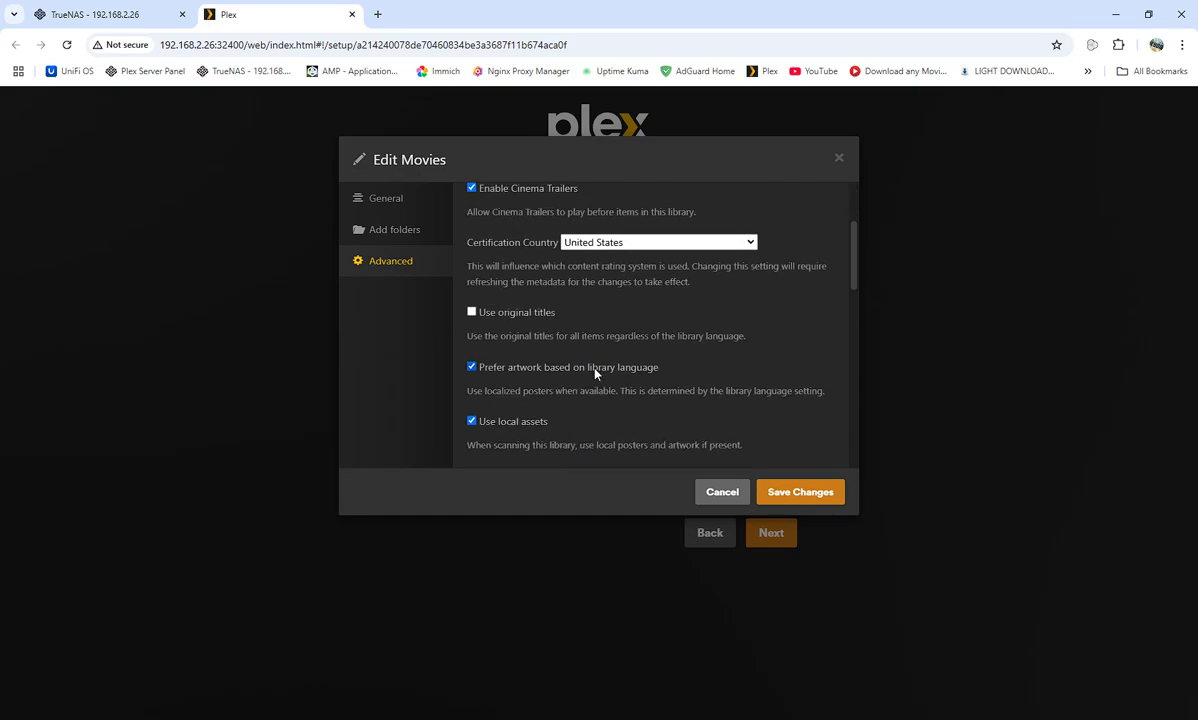
scroll(567, 375, down, 5)
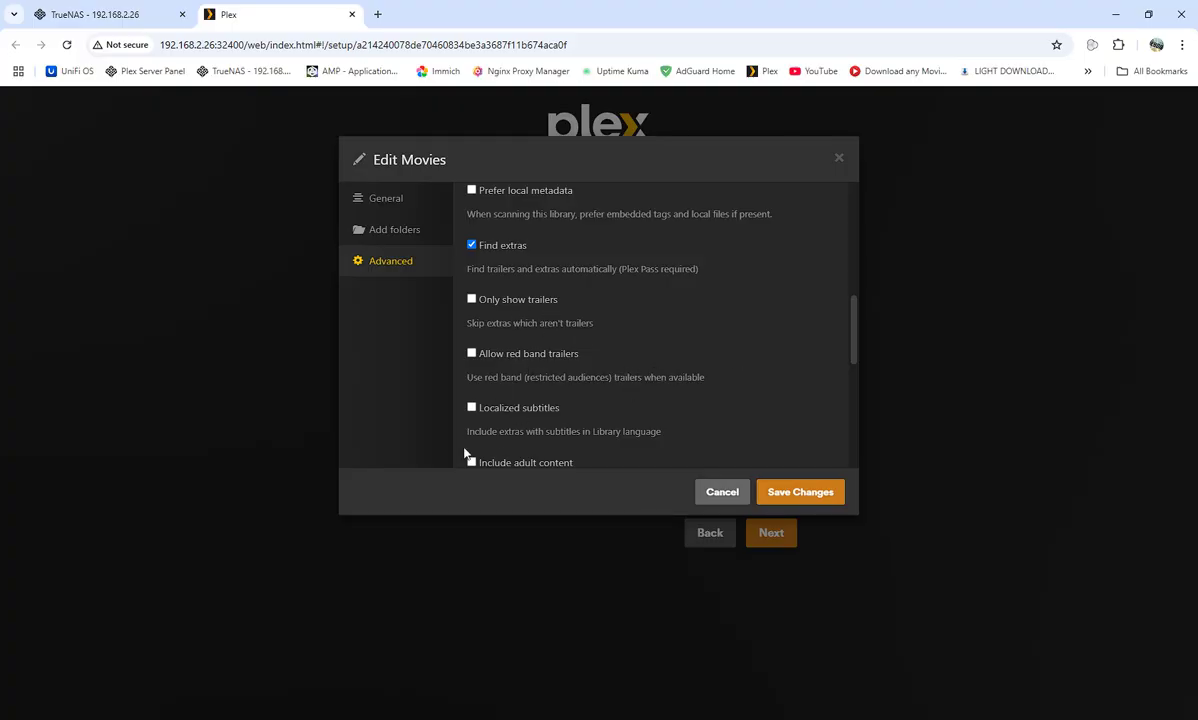
scroll(735, 430, down, 8)
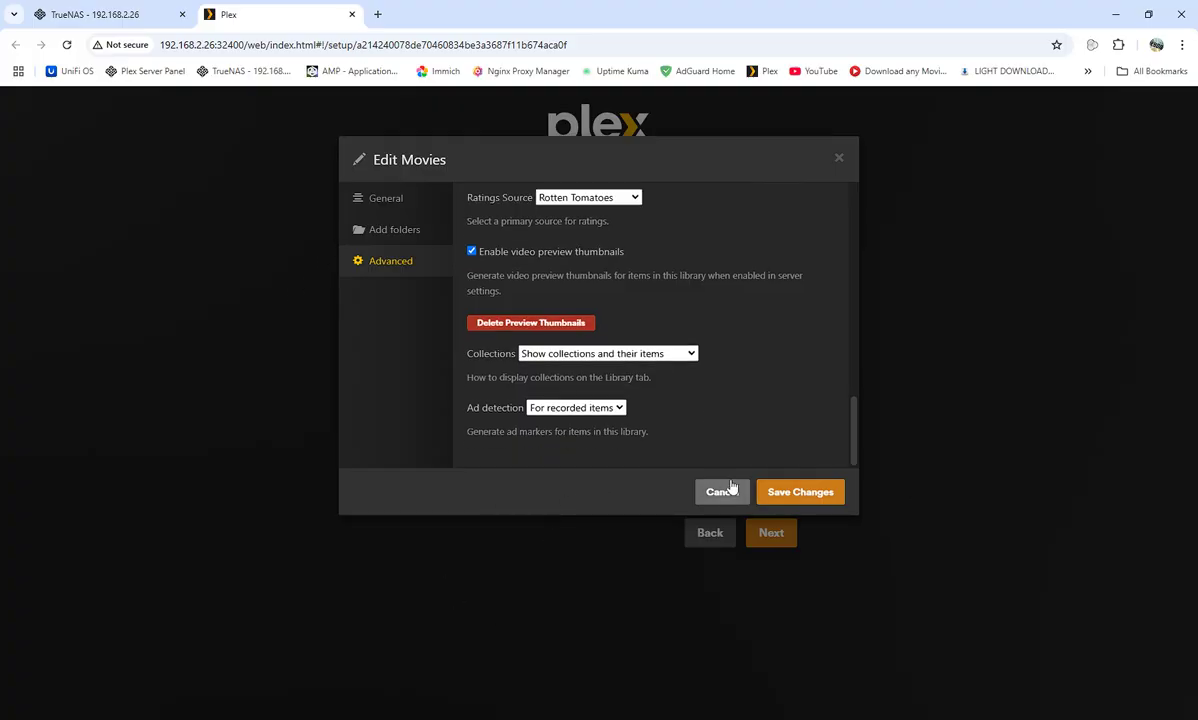
click(819, 503)
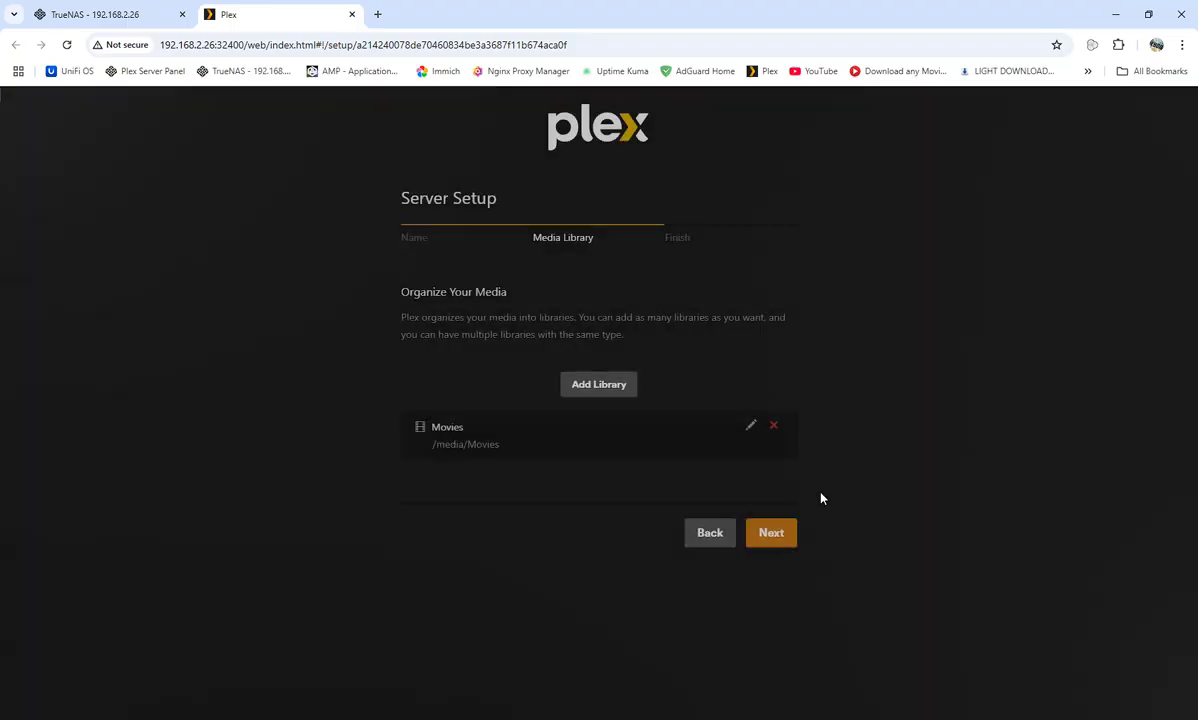
Finish the server setup wizard and expand the sidebar's full server and library list
click(790, 534)
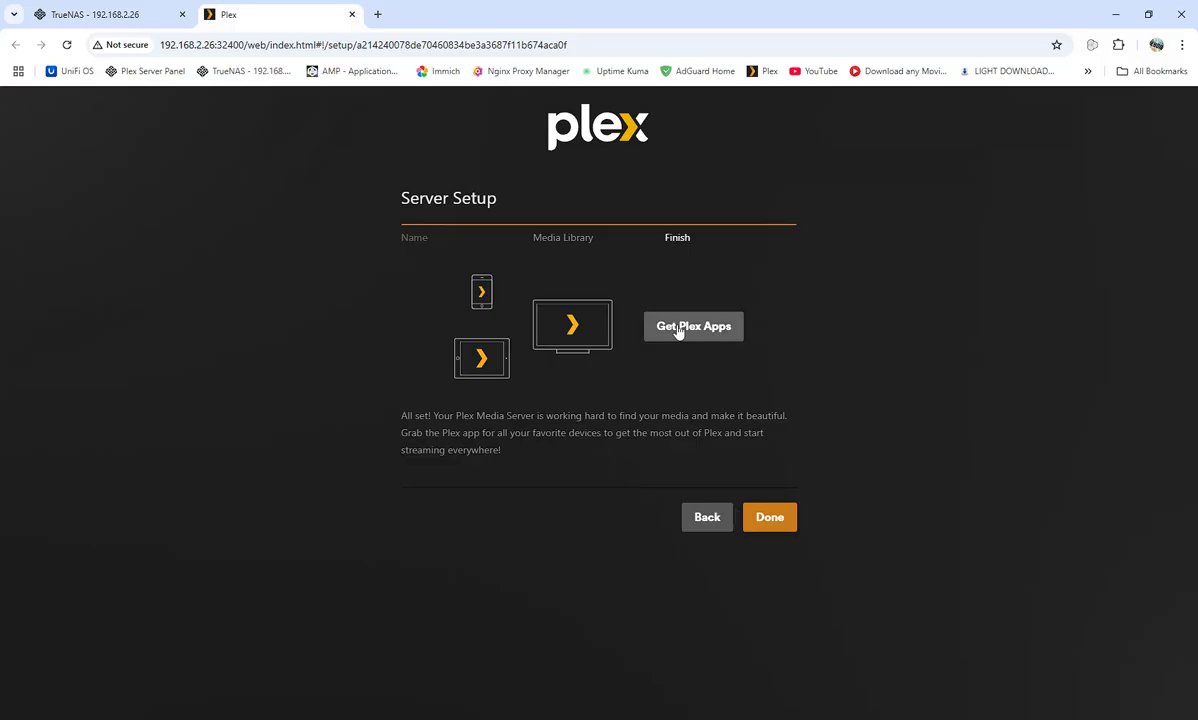
click(785, 528)
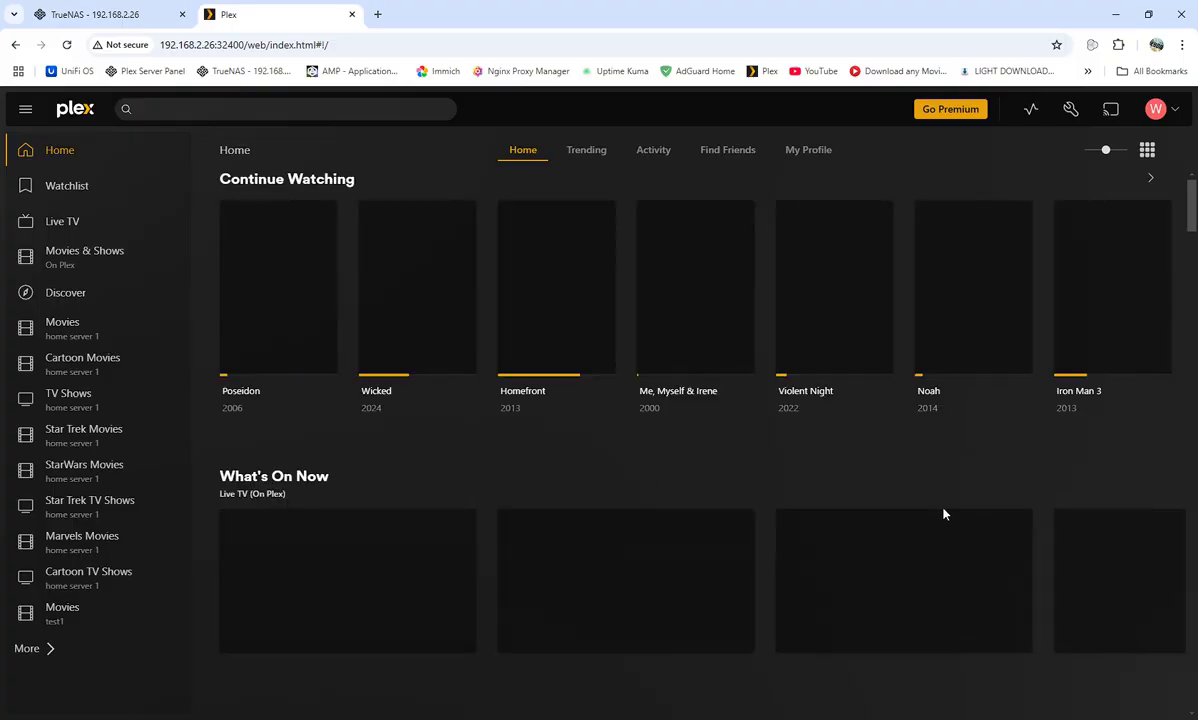
click(51, 654)
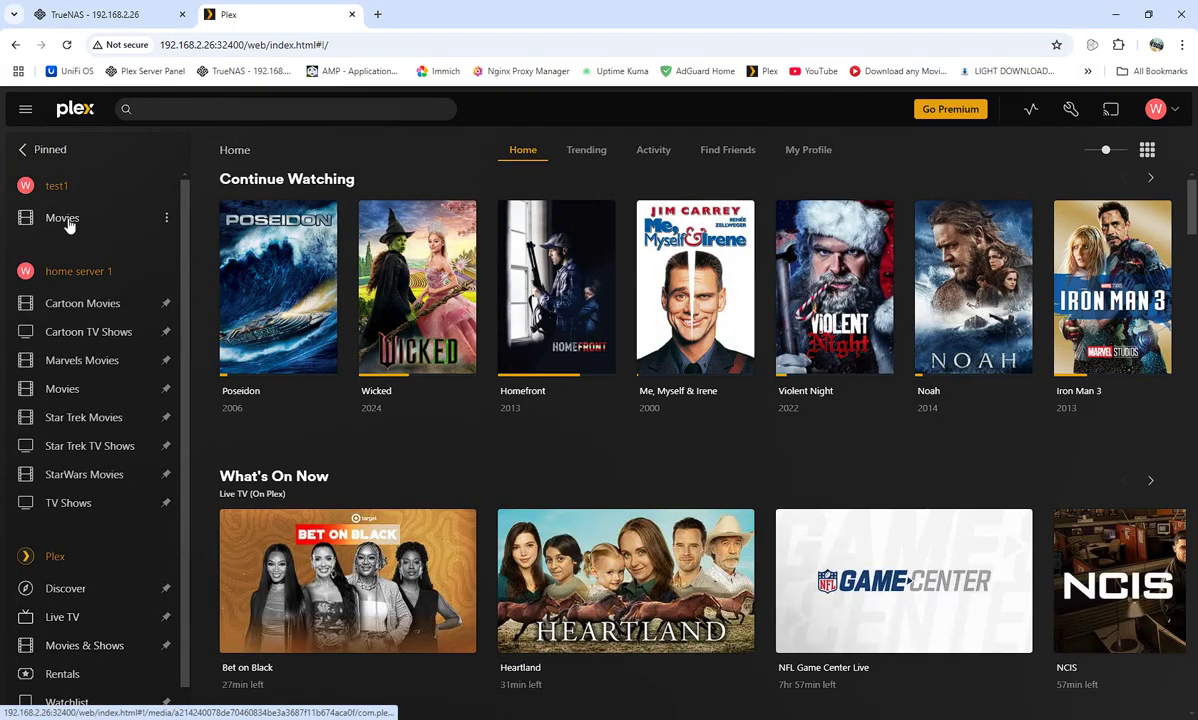
Browse test1's Movies library, showing Alien: Romulus and After Ever Happy
click(58, 186)
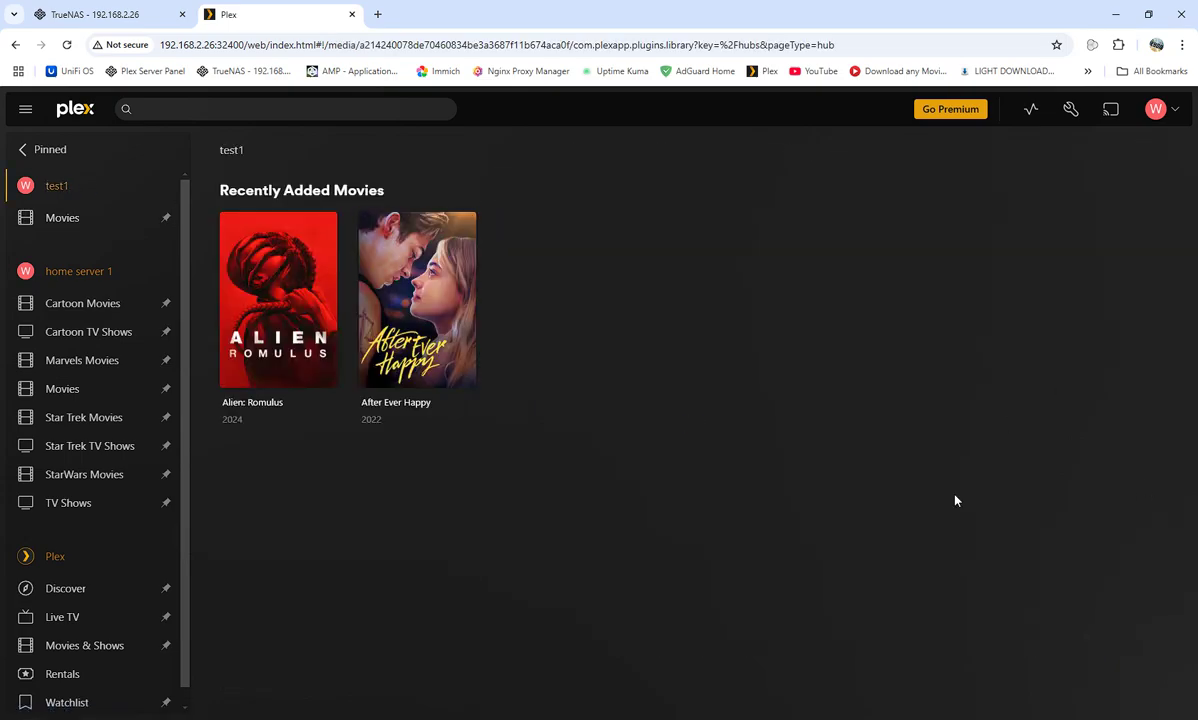
mouse_move(467, 384)
click(58, 220)
scroll(795, 441, down, 3)
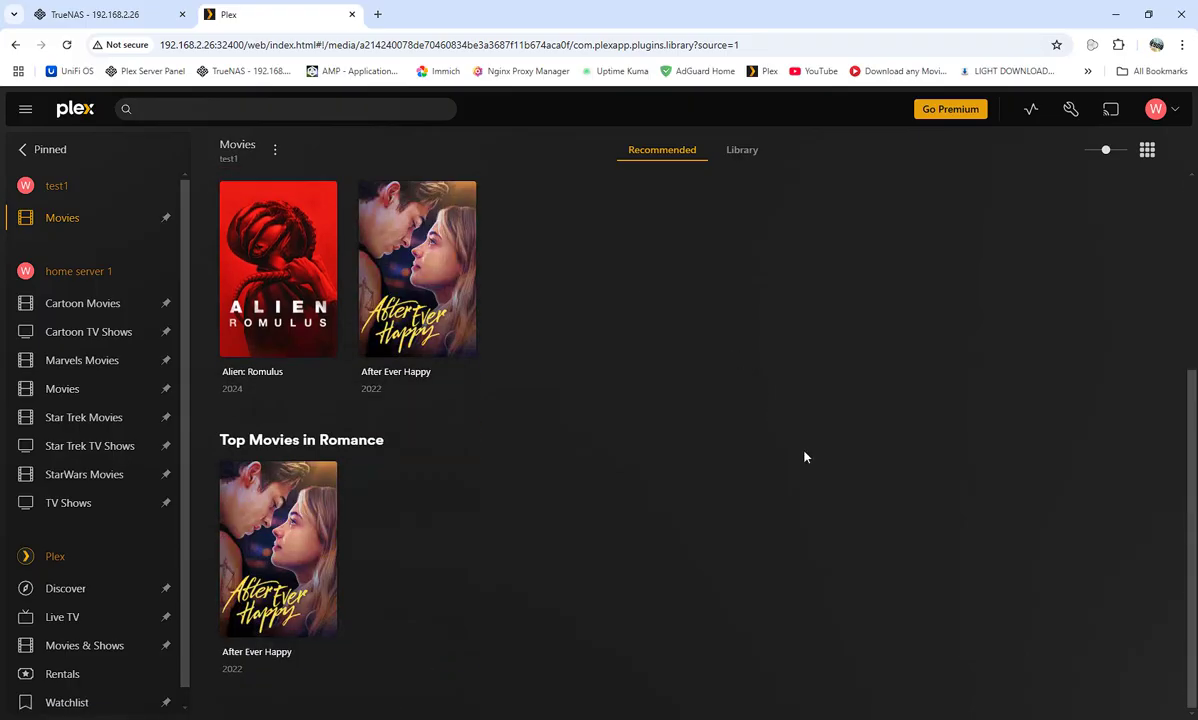
scroll(807, 467, up, 3)
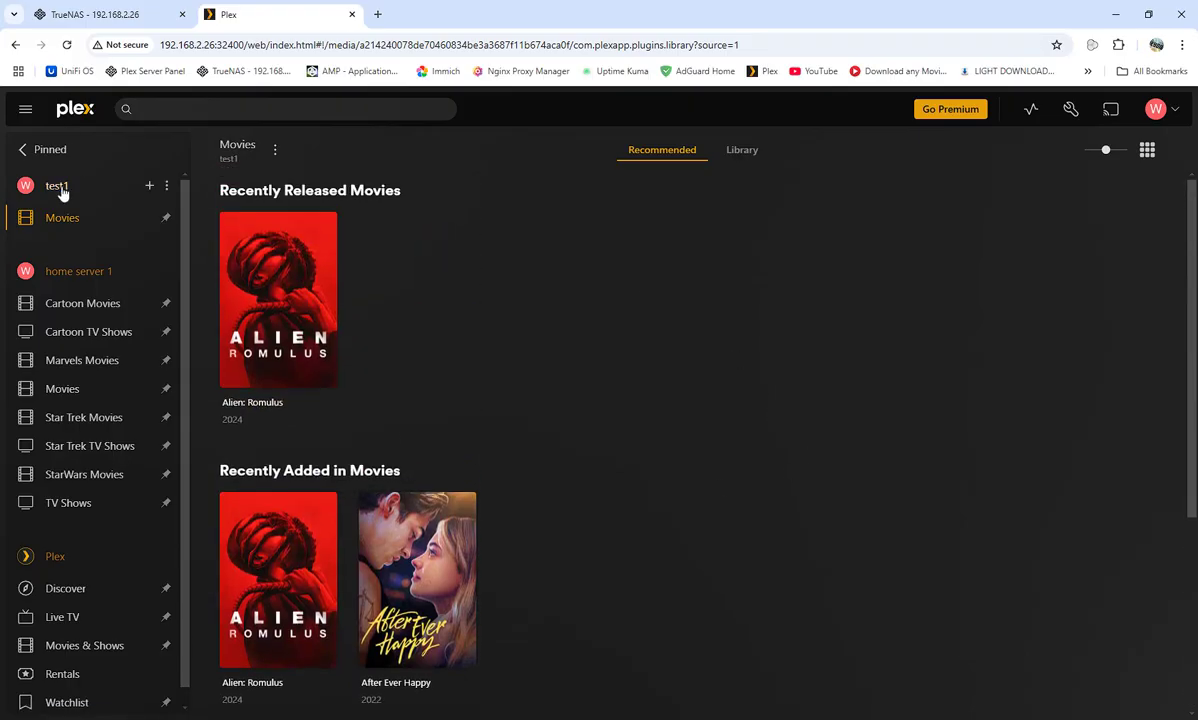
click(62, 192)
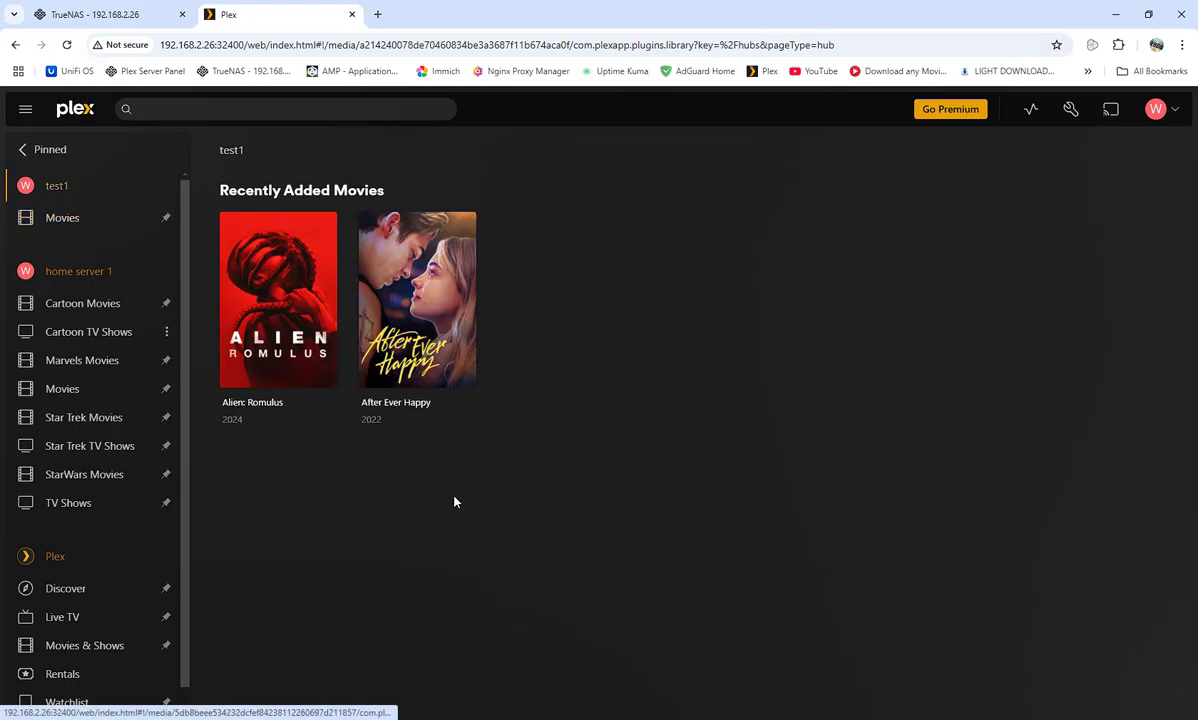
click(25, 156)
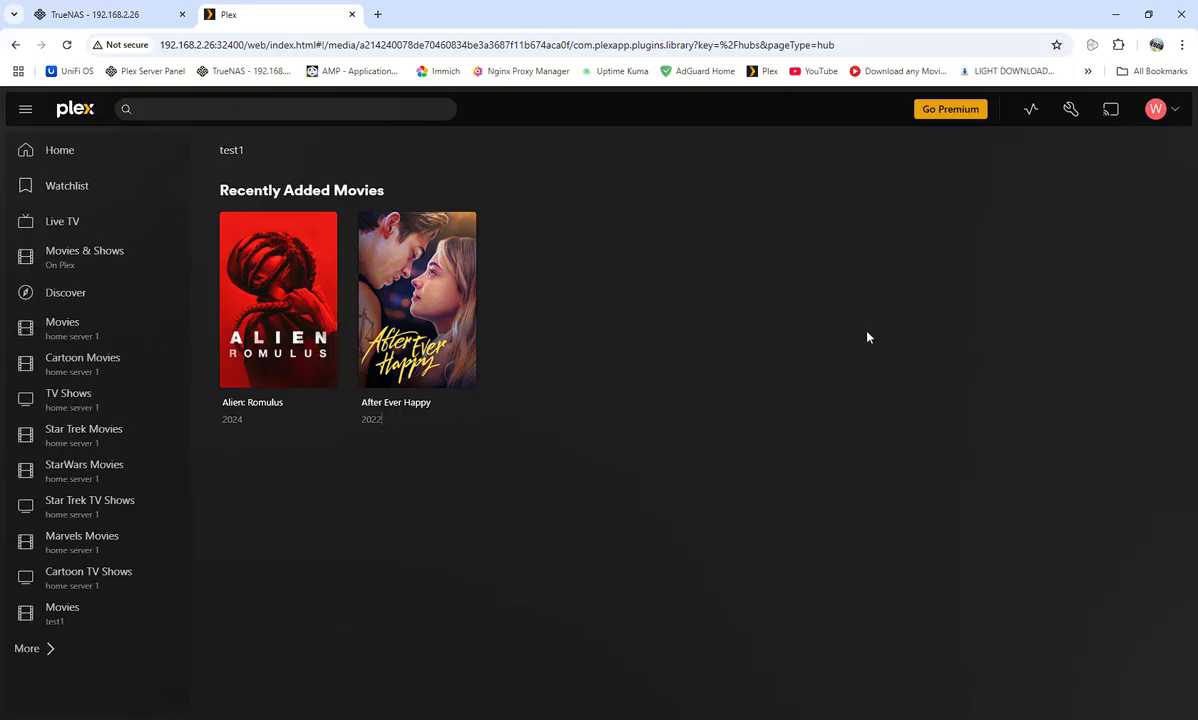
click(13, 47)
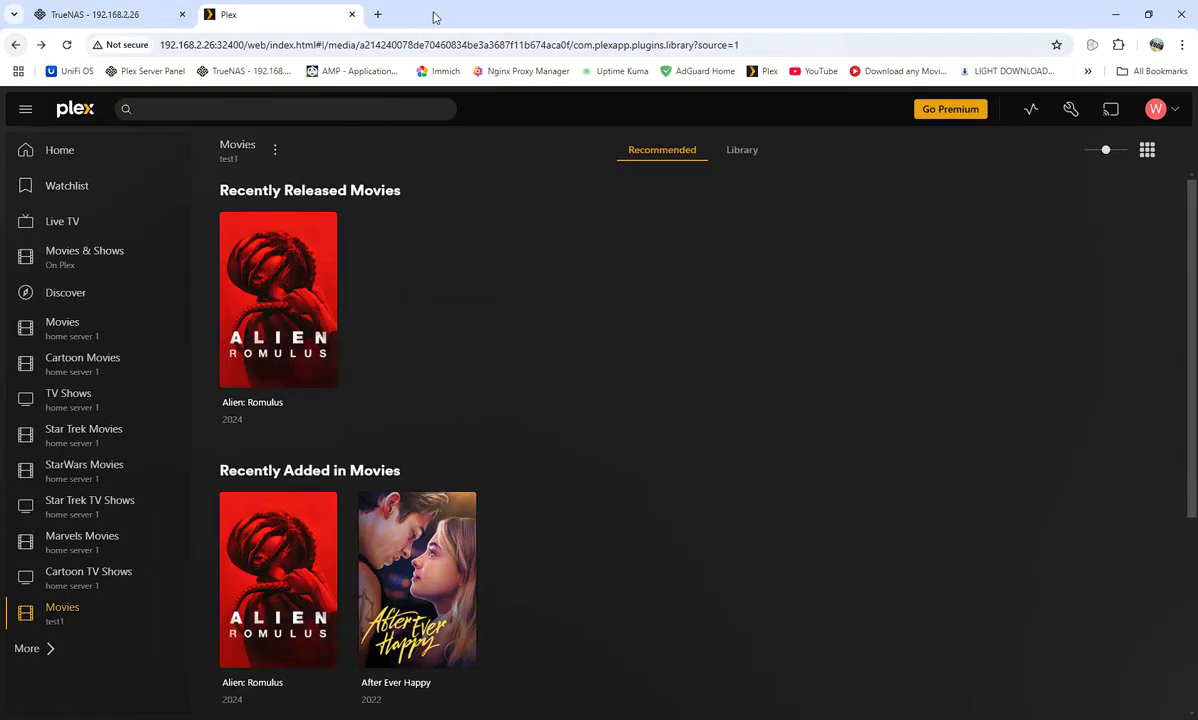
Close the Plex tab and relaunch Plex's Web UI from the TrueNAS plex app
click(352, 14)
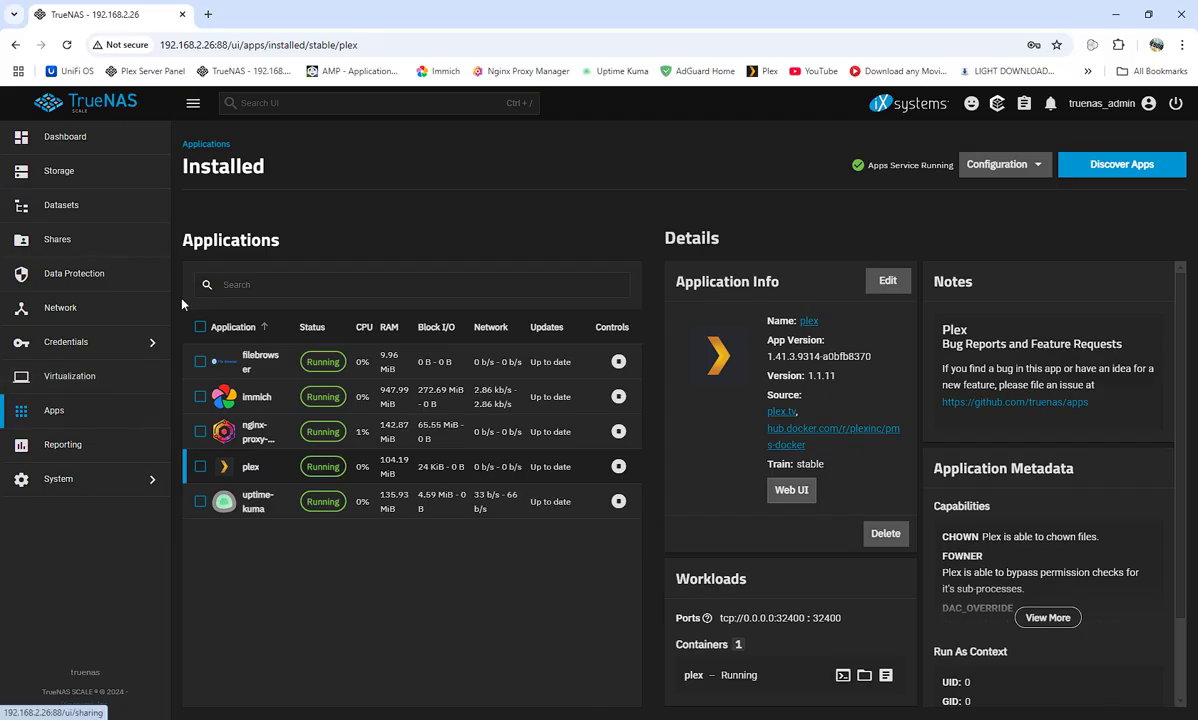
click(789, 492)
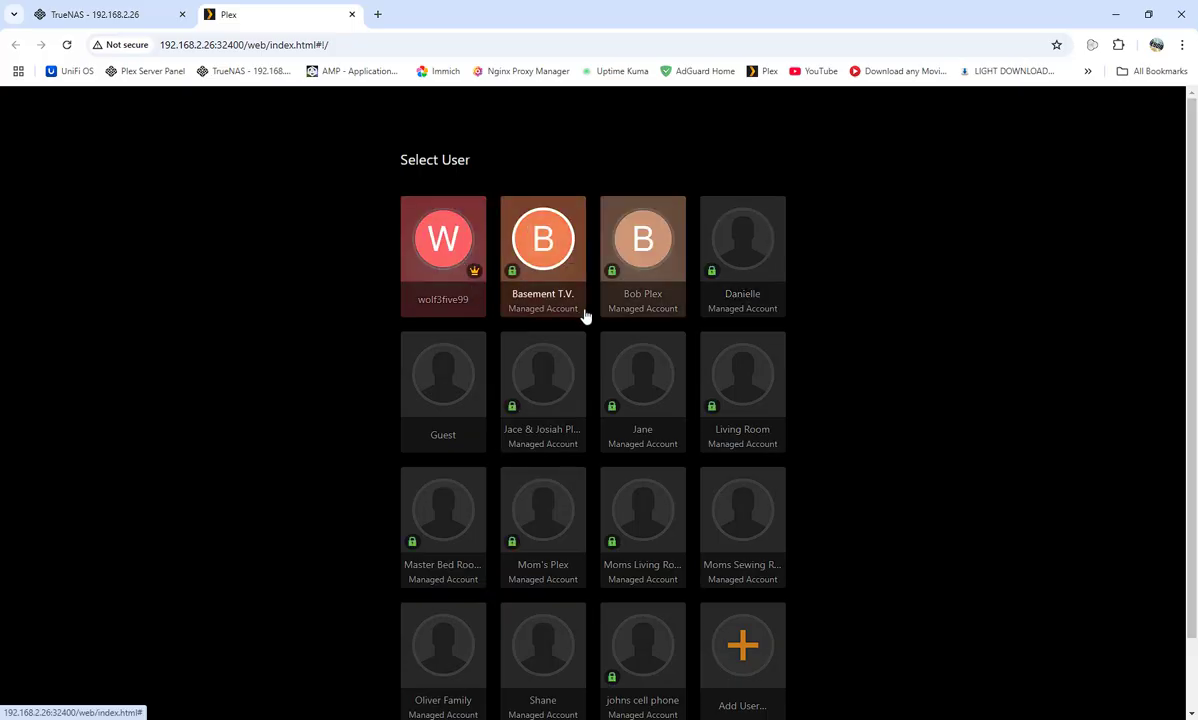
Sign in as the owner profile and show the pinned list of servers and libraries
click(456, 250)
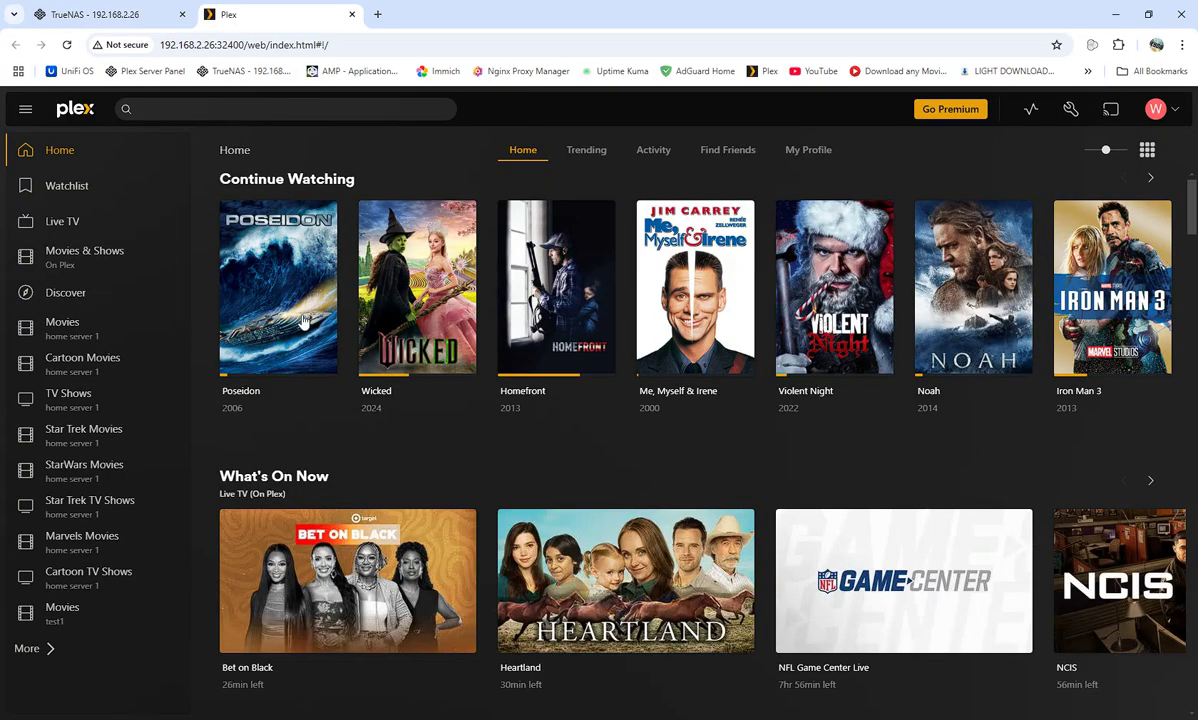
click(43, 152)
click(25, 648)
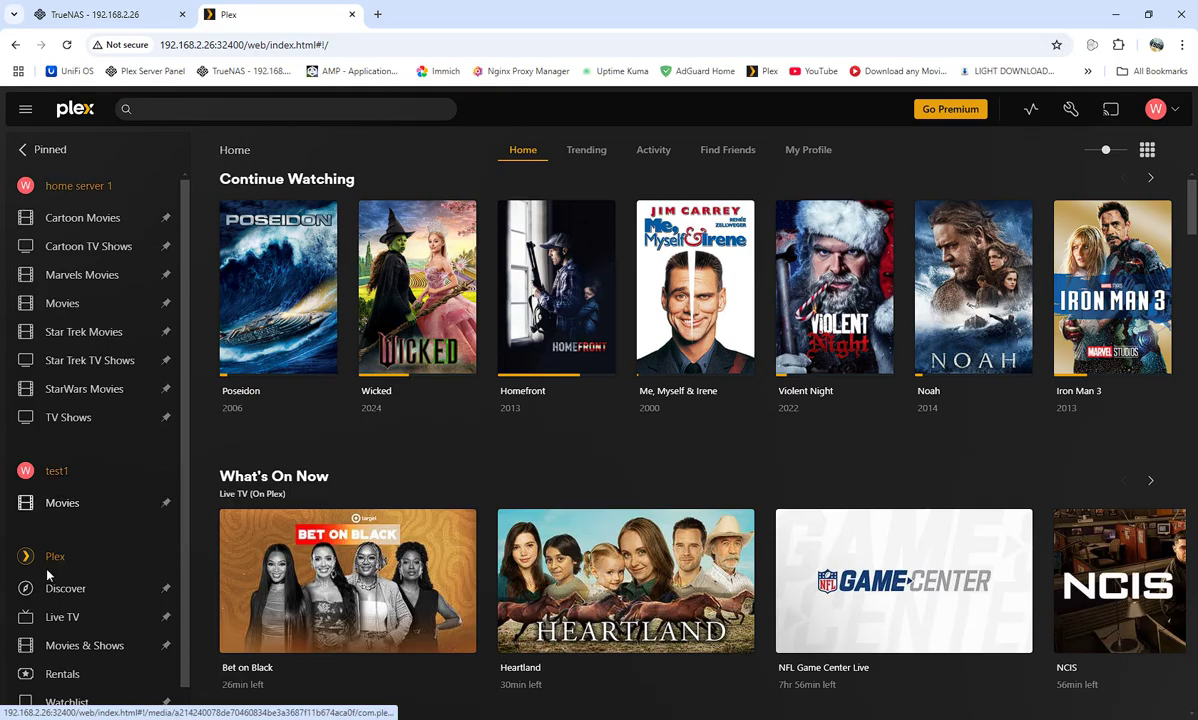
scroll(97, 414, down, 1)
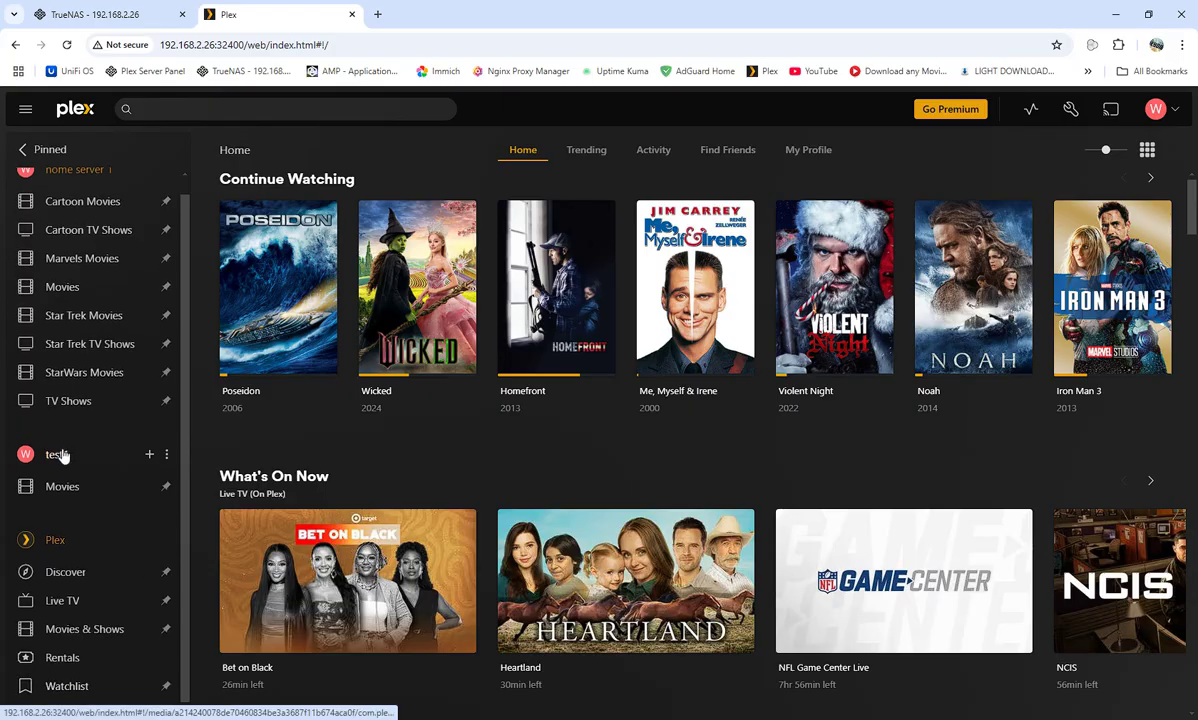
scroll(115, 485, up, 1)
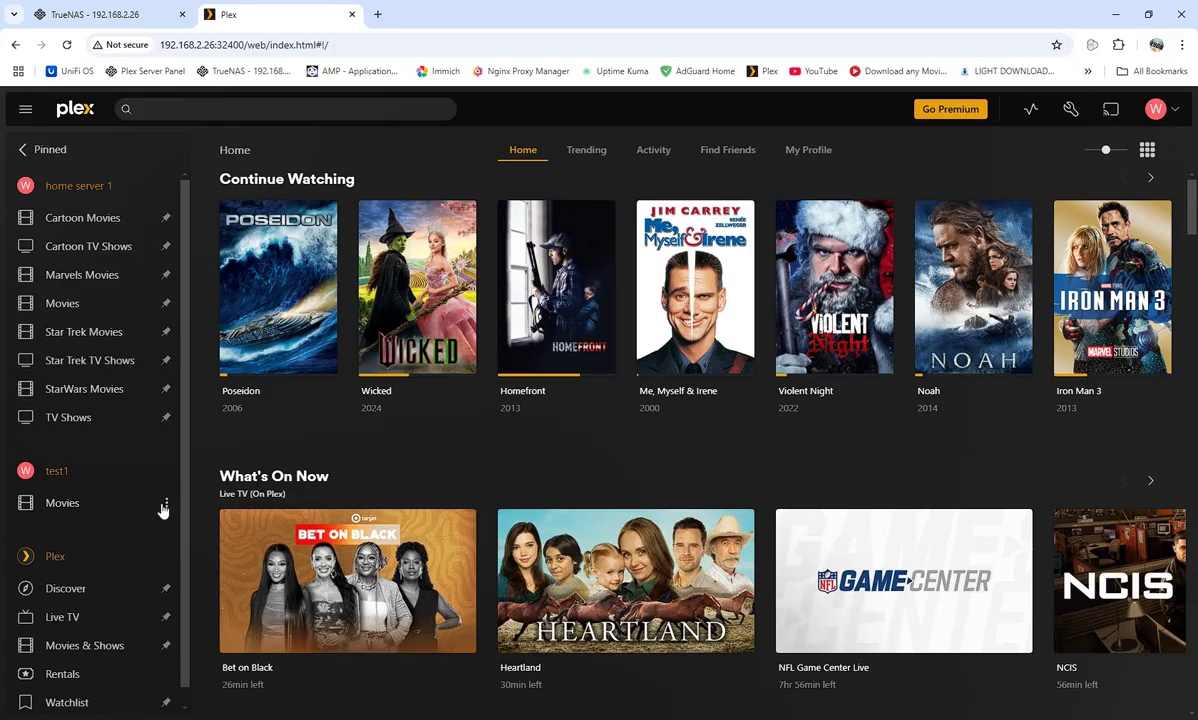
Start adding a library to the test1 server, then cancel the Add Library dialog
click(167, 474)
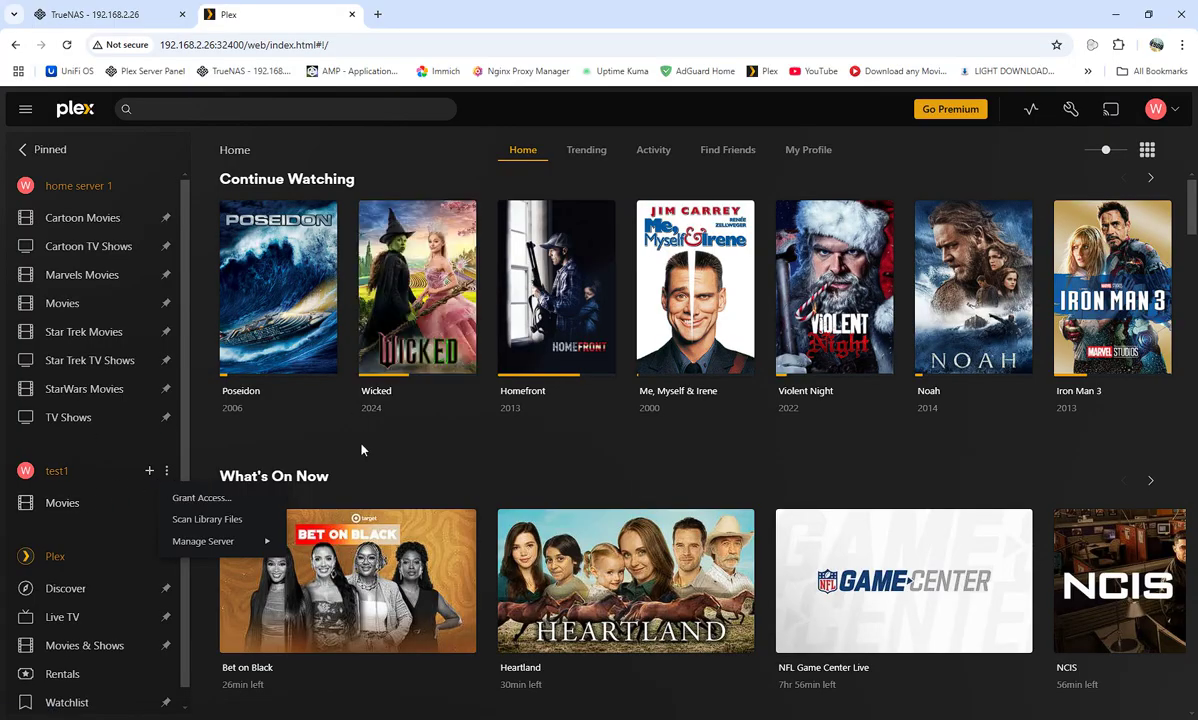
click(148, 474)
click(837, 160)
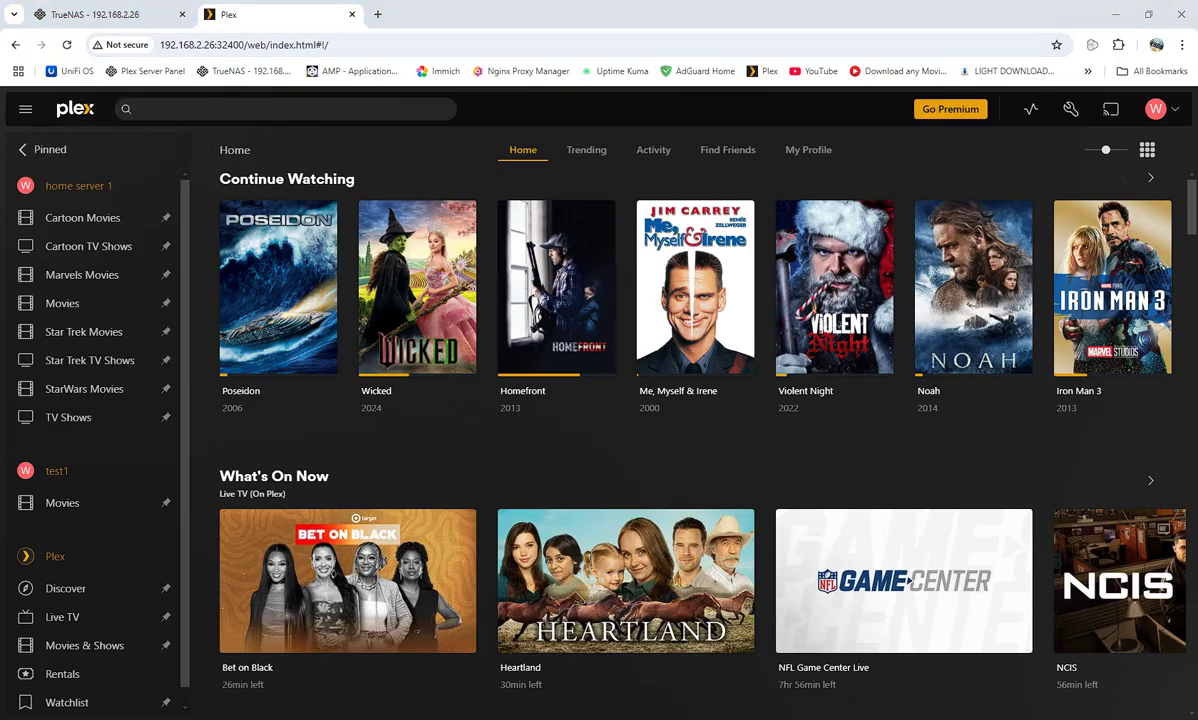
Browse the media (O:) network drive's eight folders in File Explorer, then minimize it
key(super+e)
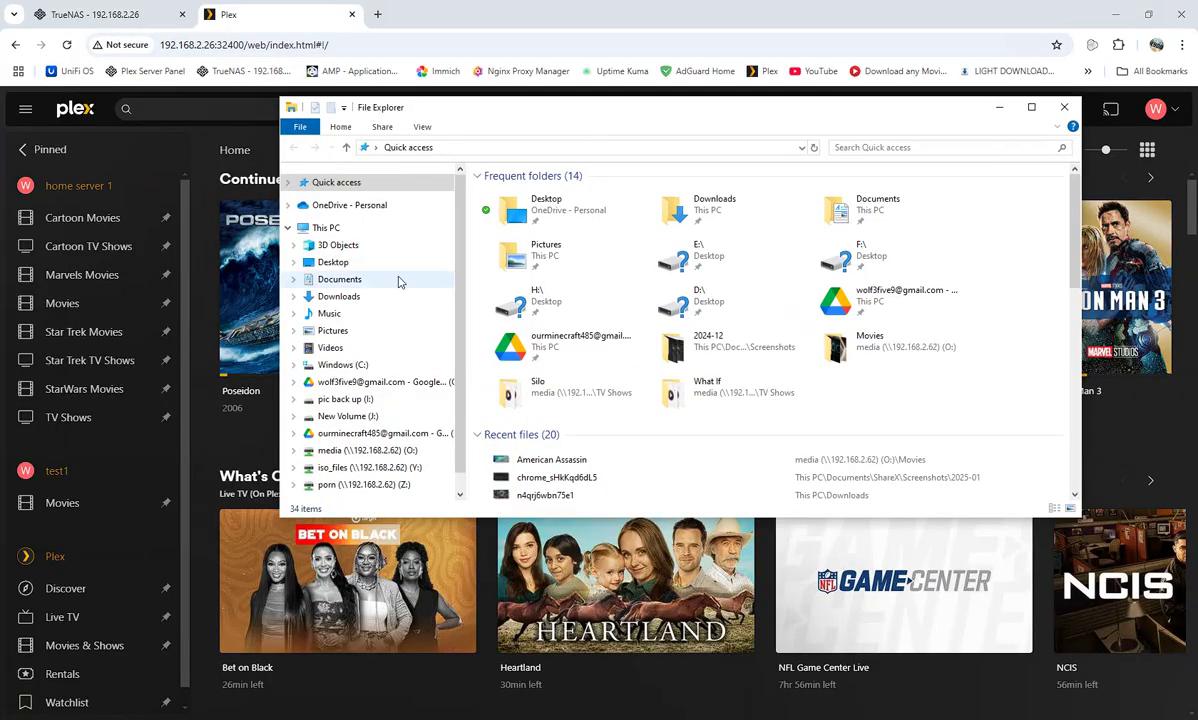
scroll(388, 329, down, 1)
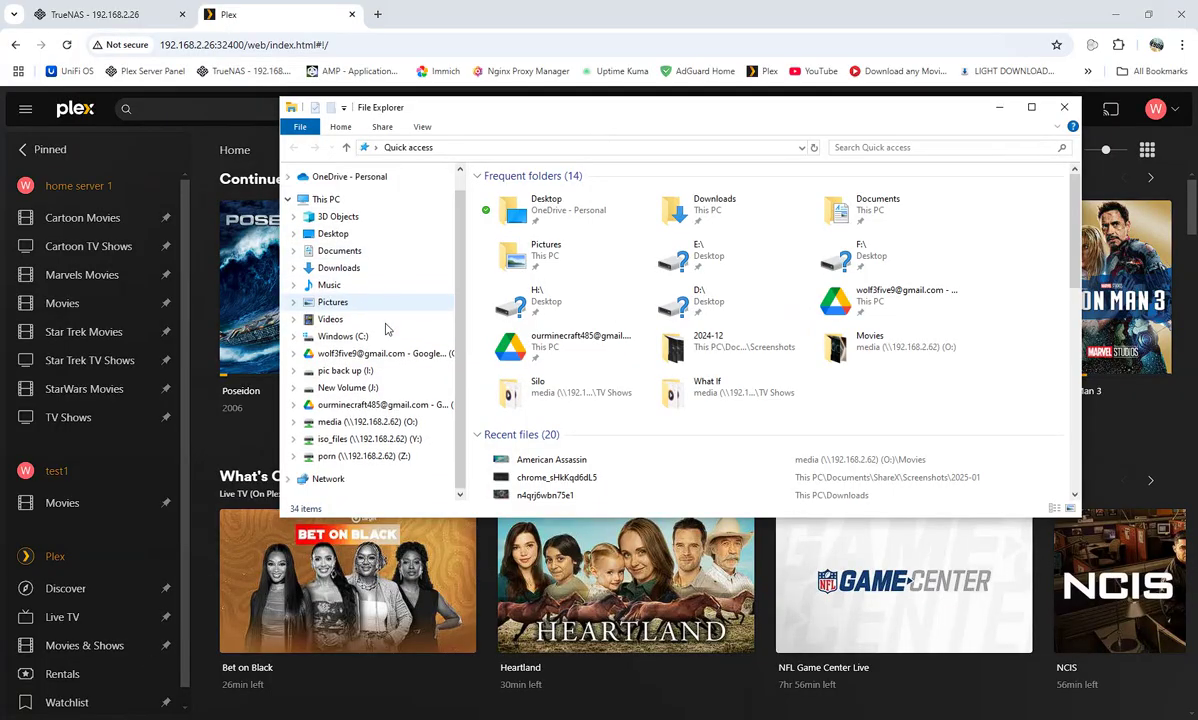
click(311, 424)
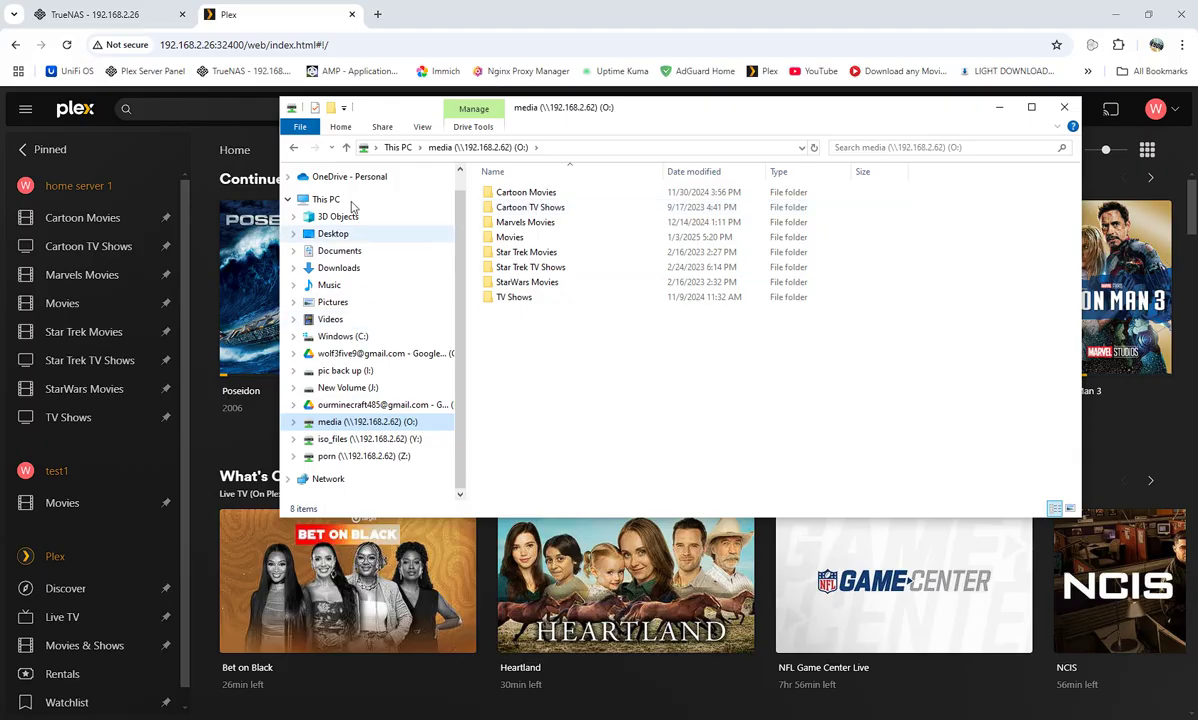
click(294, 147)
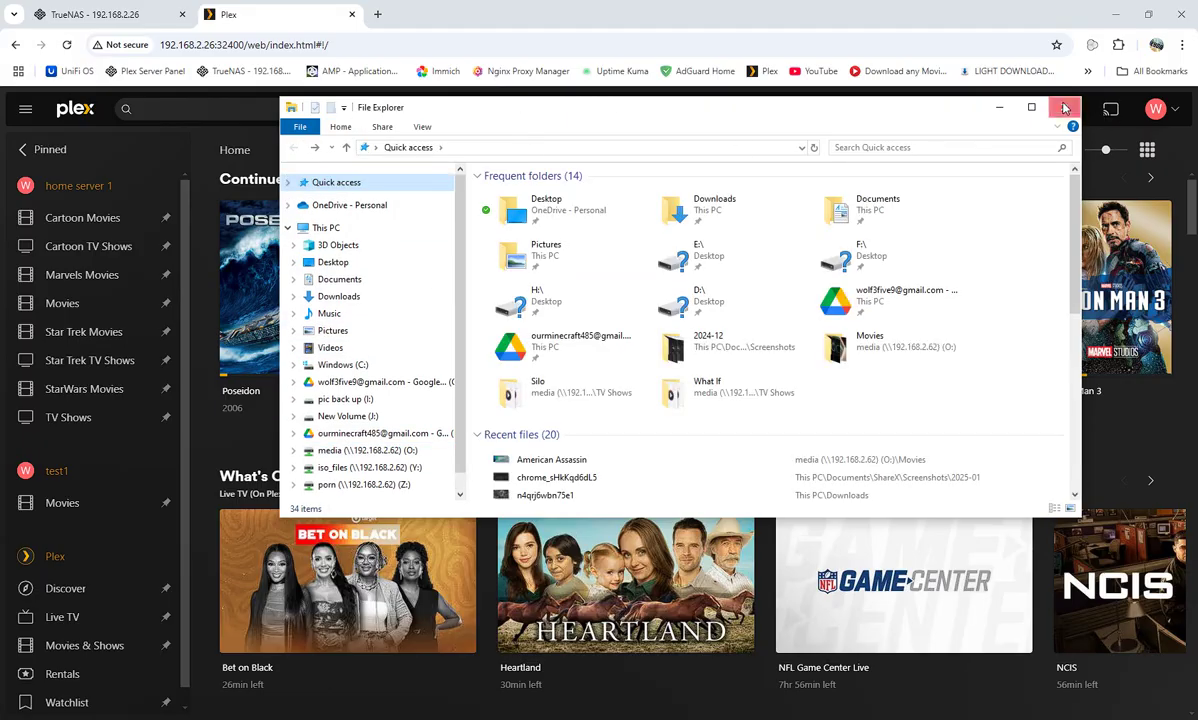
click(999, 107)
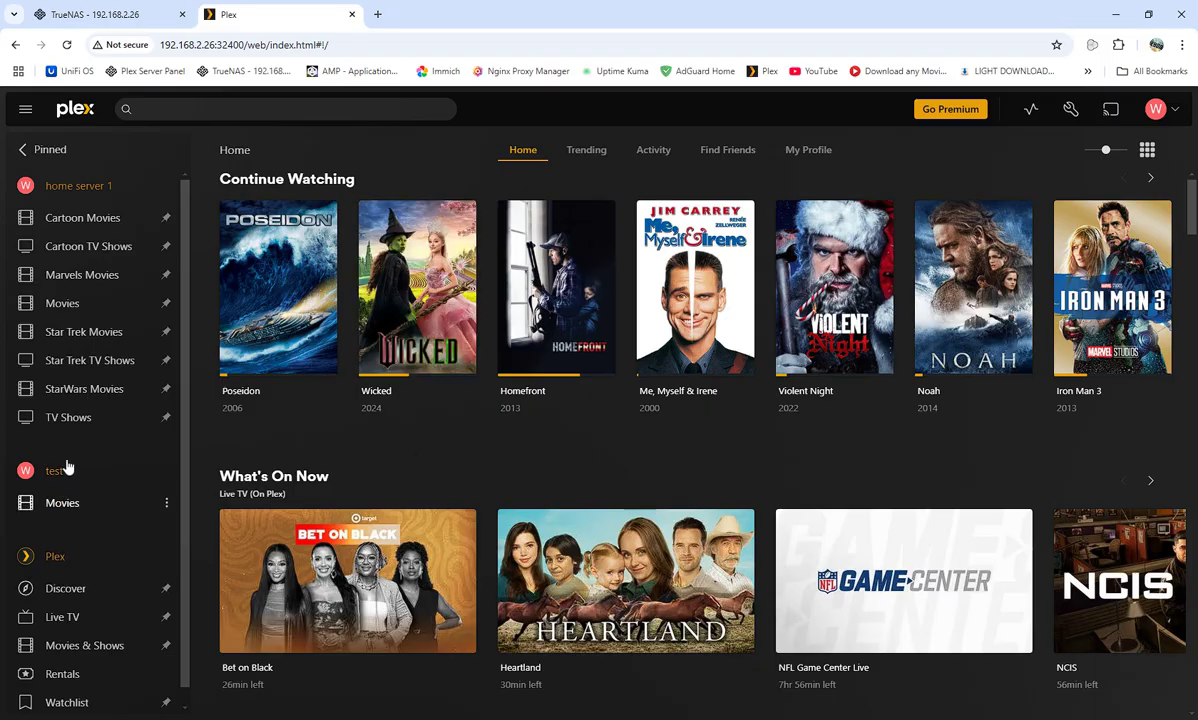
Navigate File Browser up to the test folder and open its Media folder
click(99, 22)
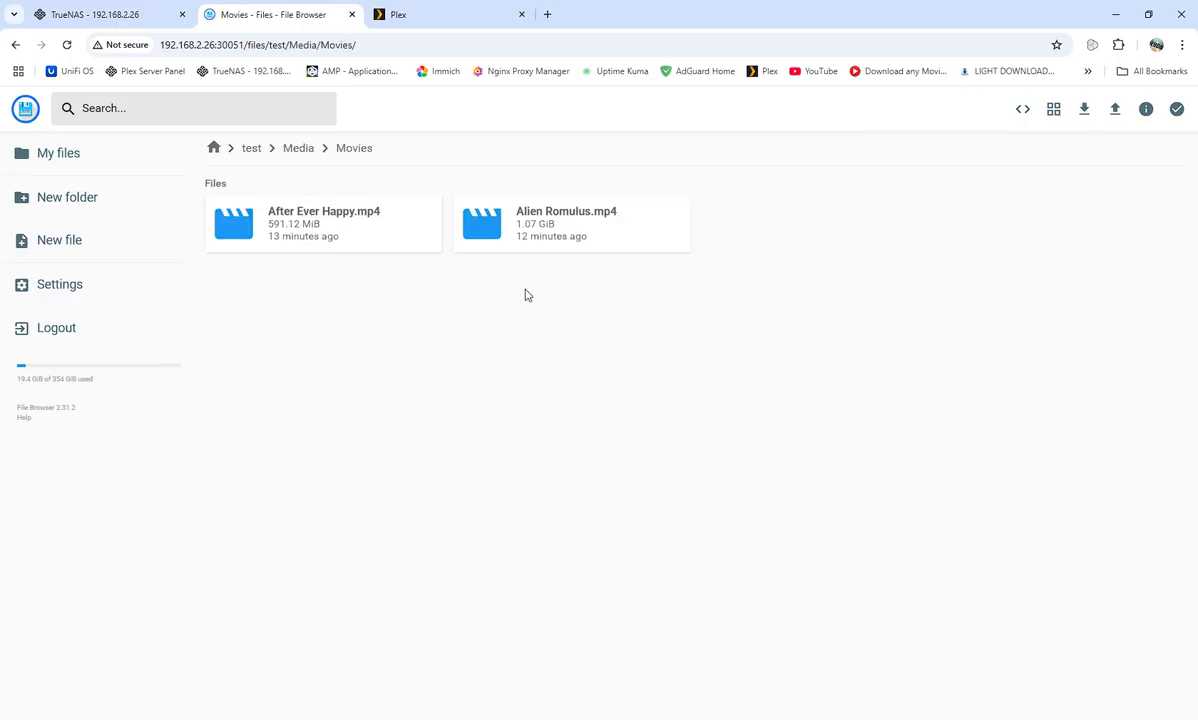
click(15, 45)
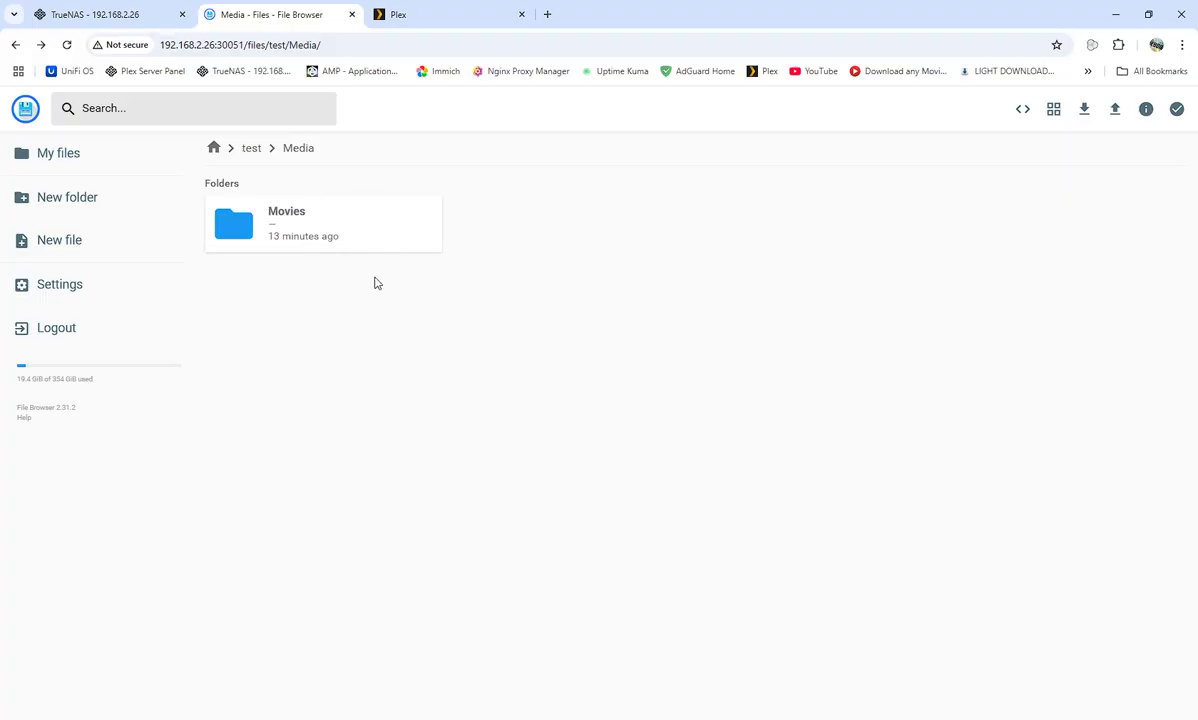
click(12, 45)
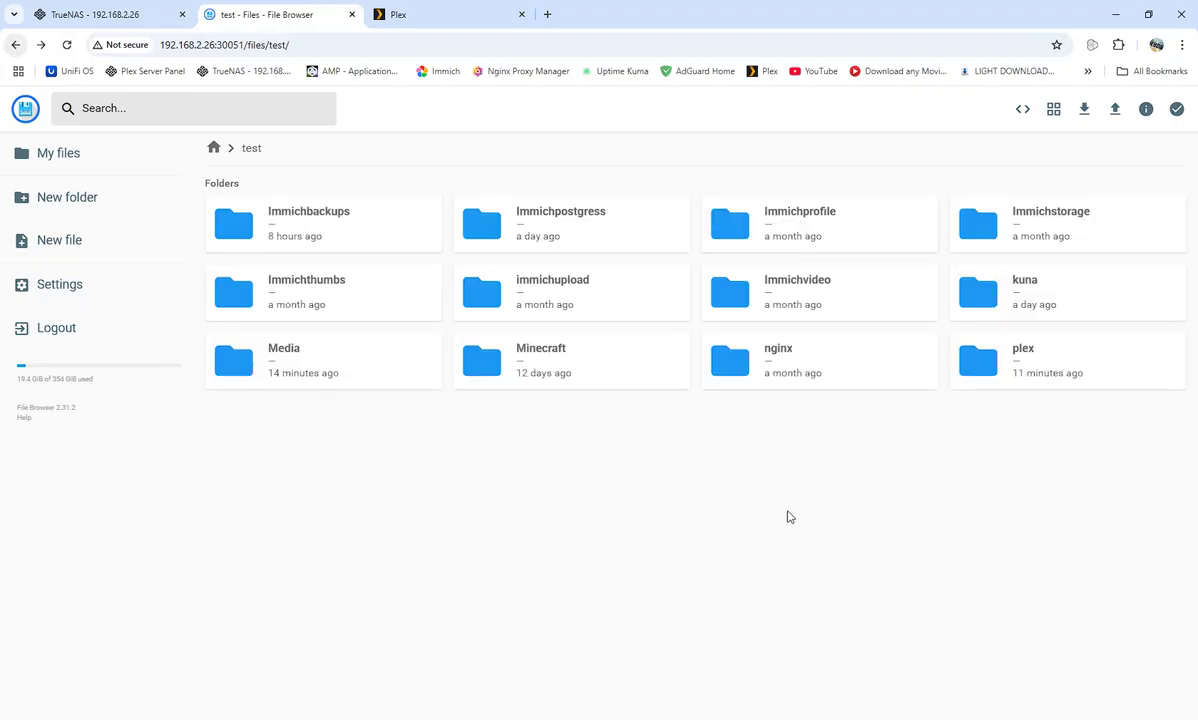
double_click(291, 356)
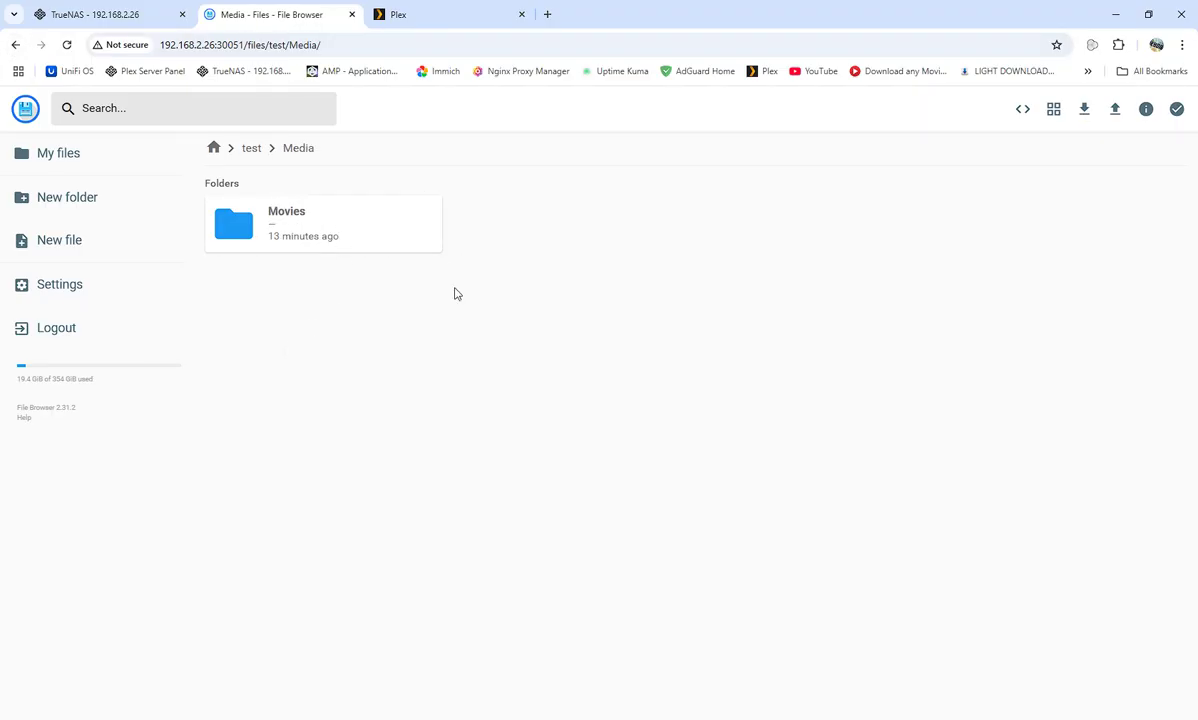
right_click(508, 229)
click(341, 353)
Create a new folder named cartoons inside Media and return to the TrueNAS page
click(57, 207)
click(606, 419)
text(cat)
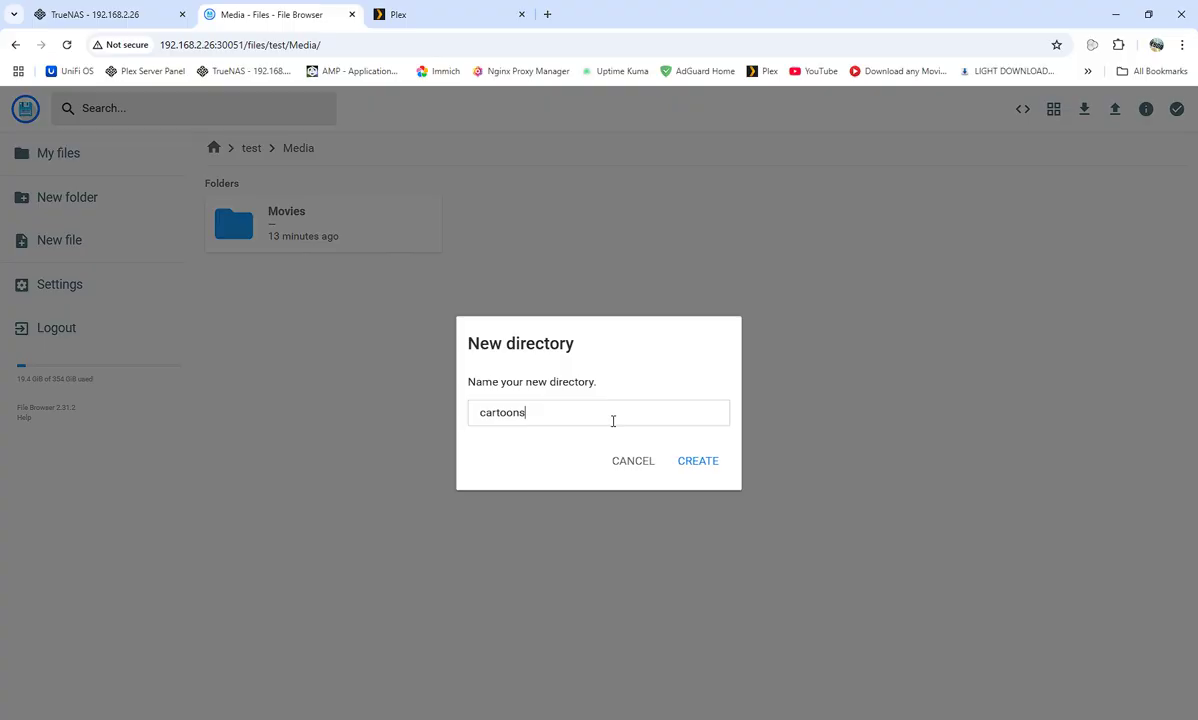
click(697, 462)
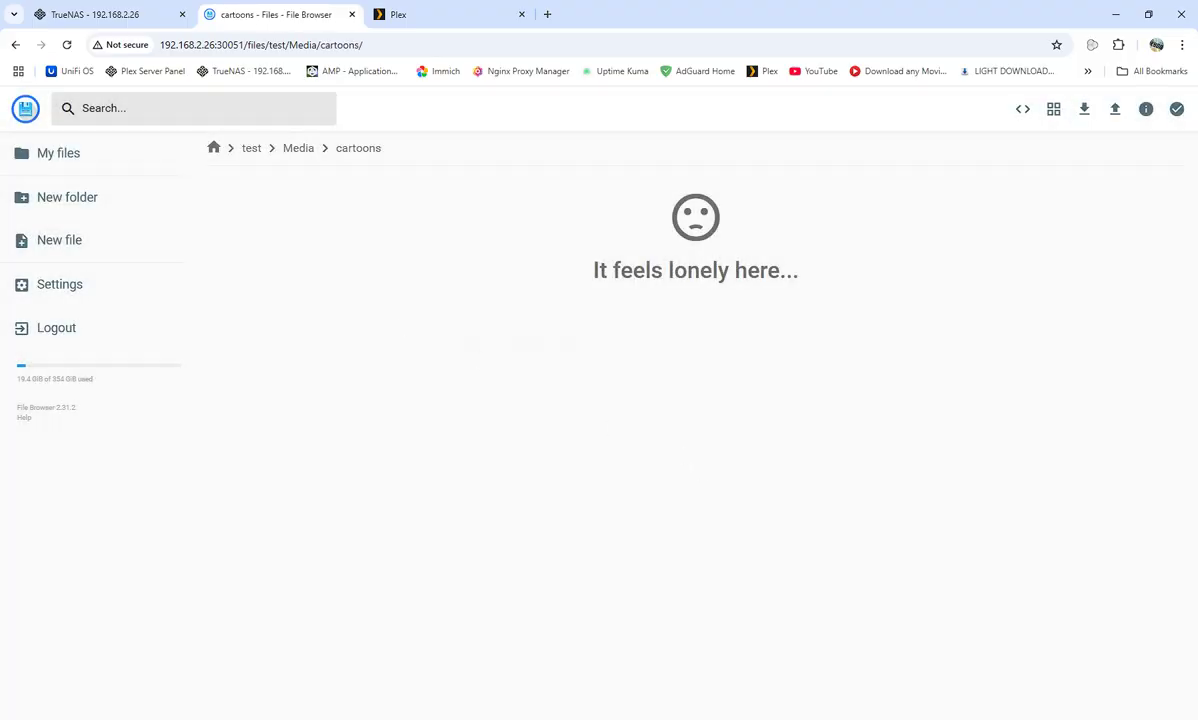
click(15, 45)
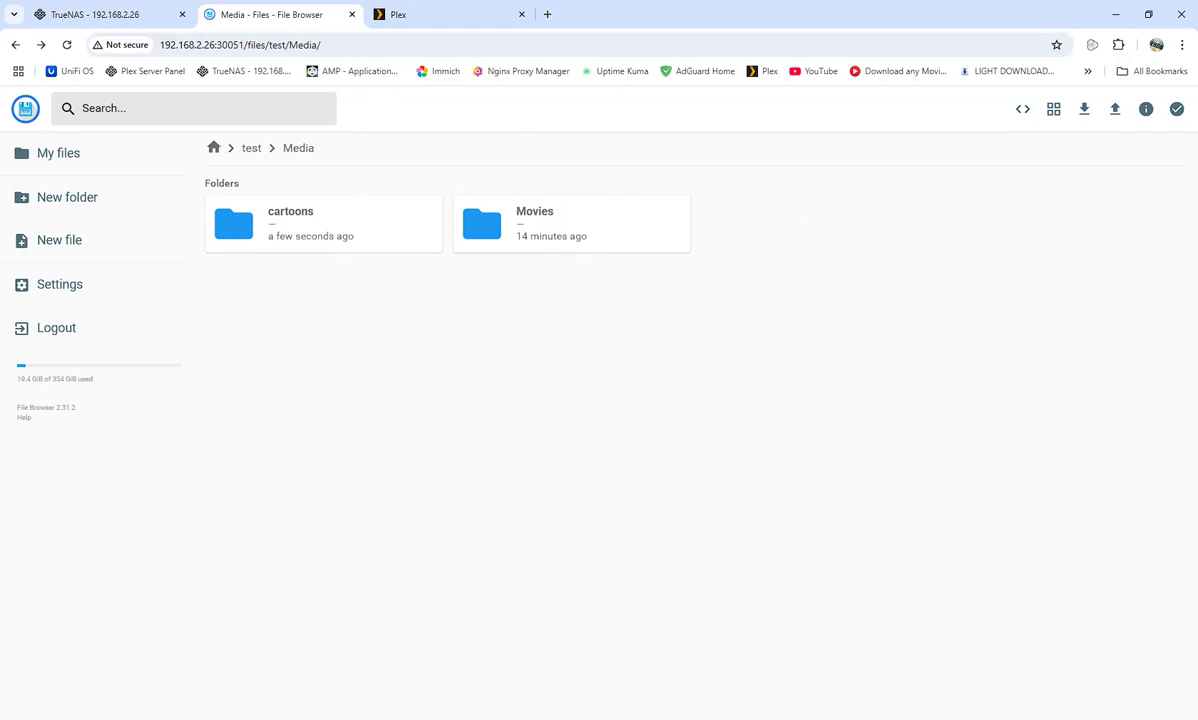
click(87, 17)
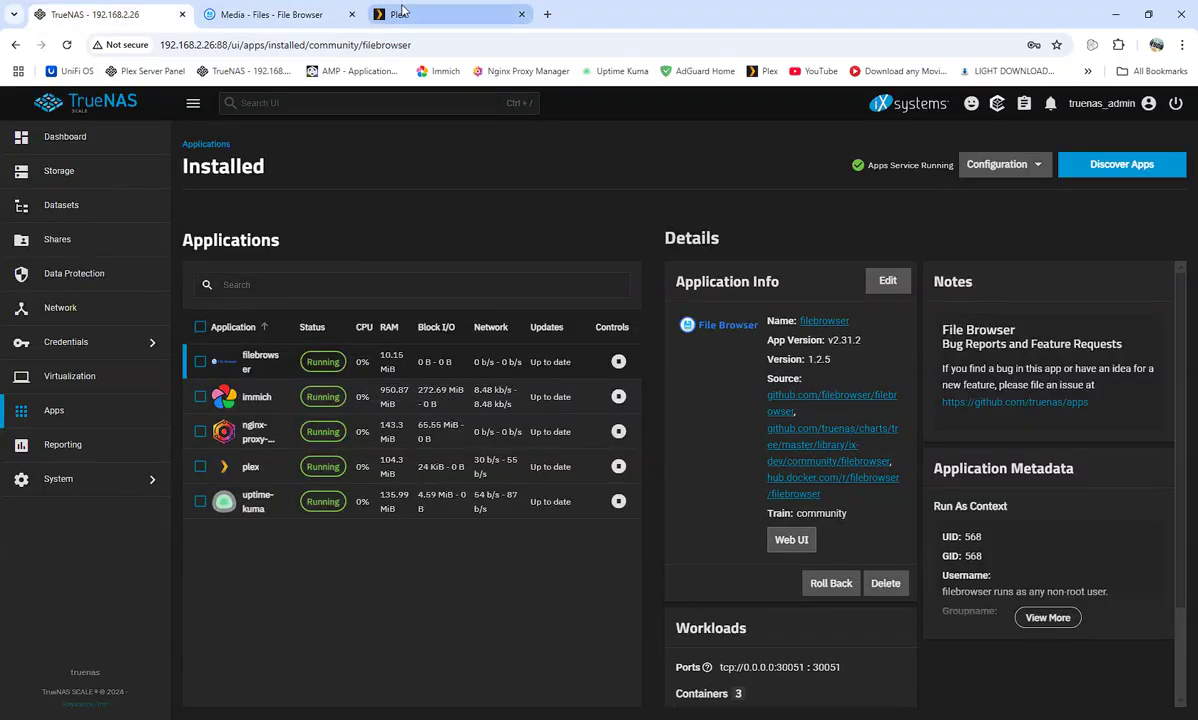
Start a new Movies-type library on the Plex server and name it cartoons
click(447, 12)
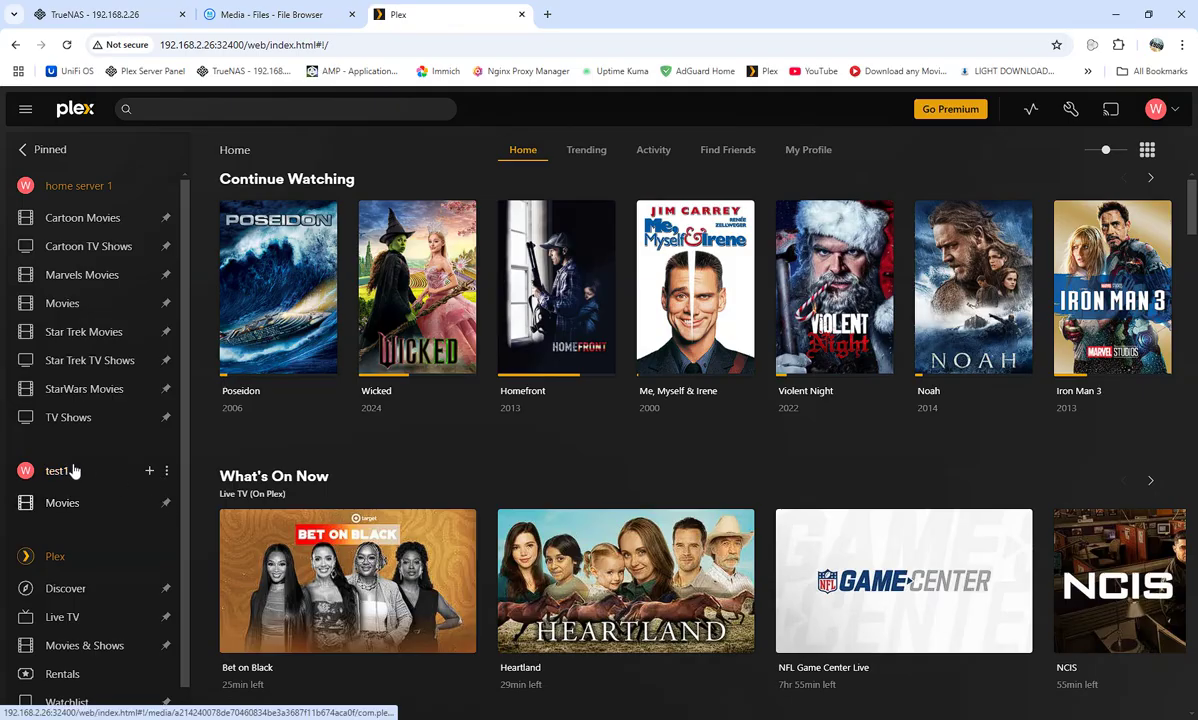
click(150, 476)
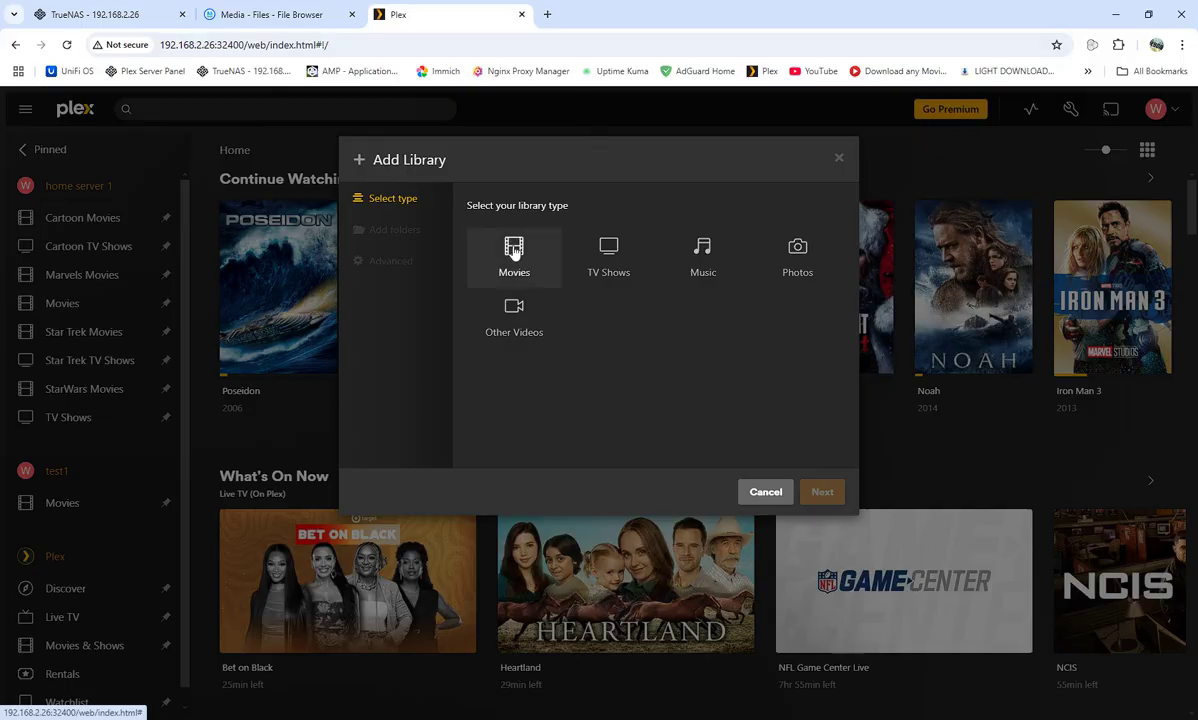
click(515, 252)
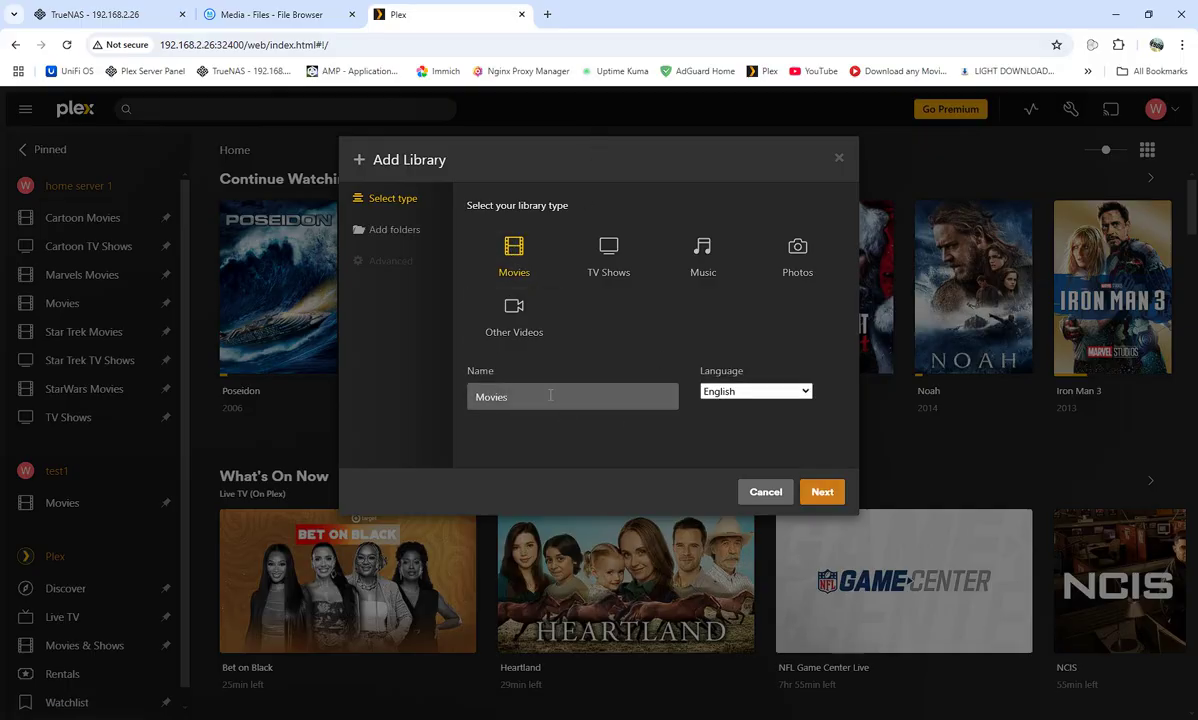
click(822, 492)
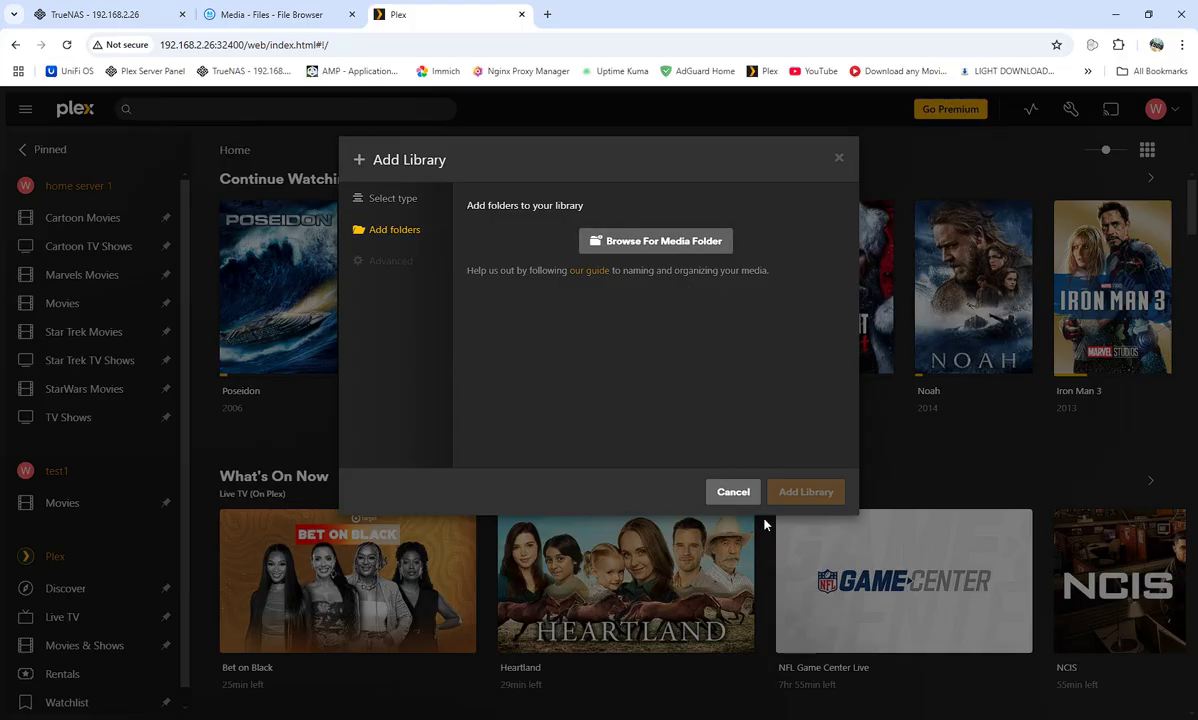
click(393, 198)
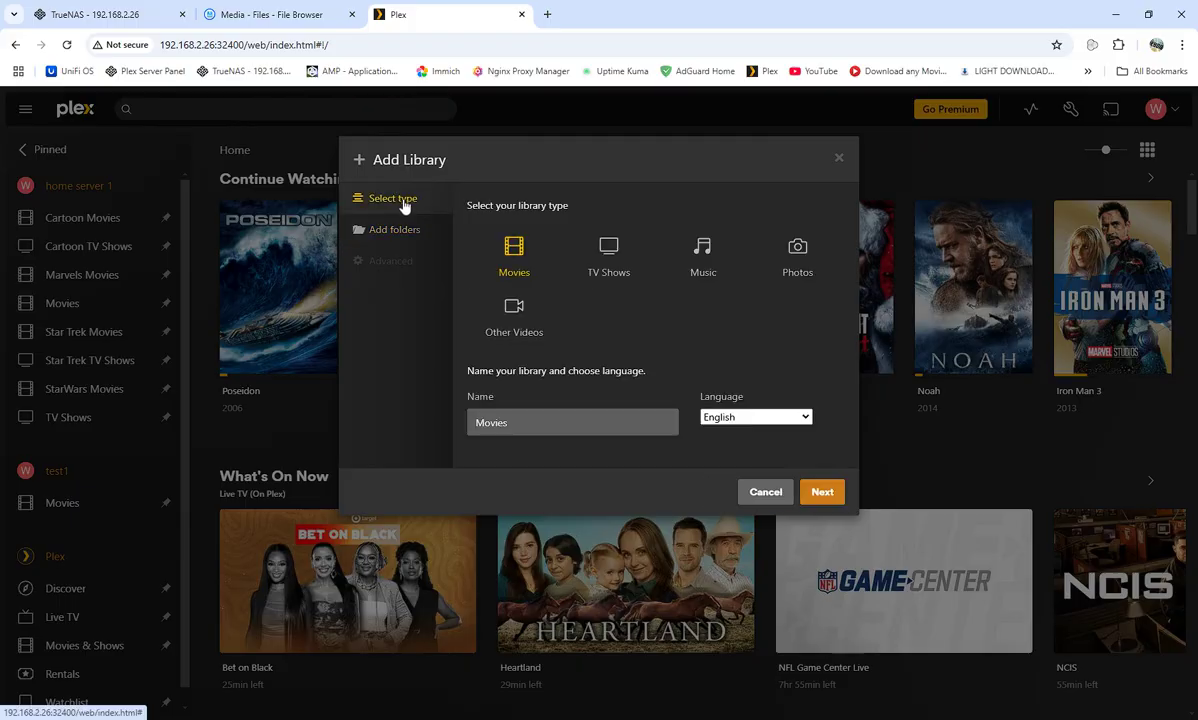
click(526, 420)
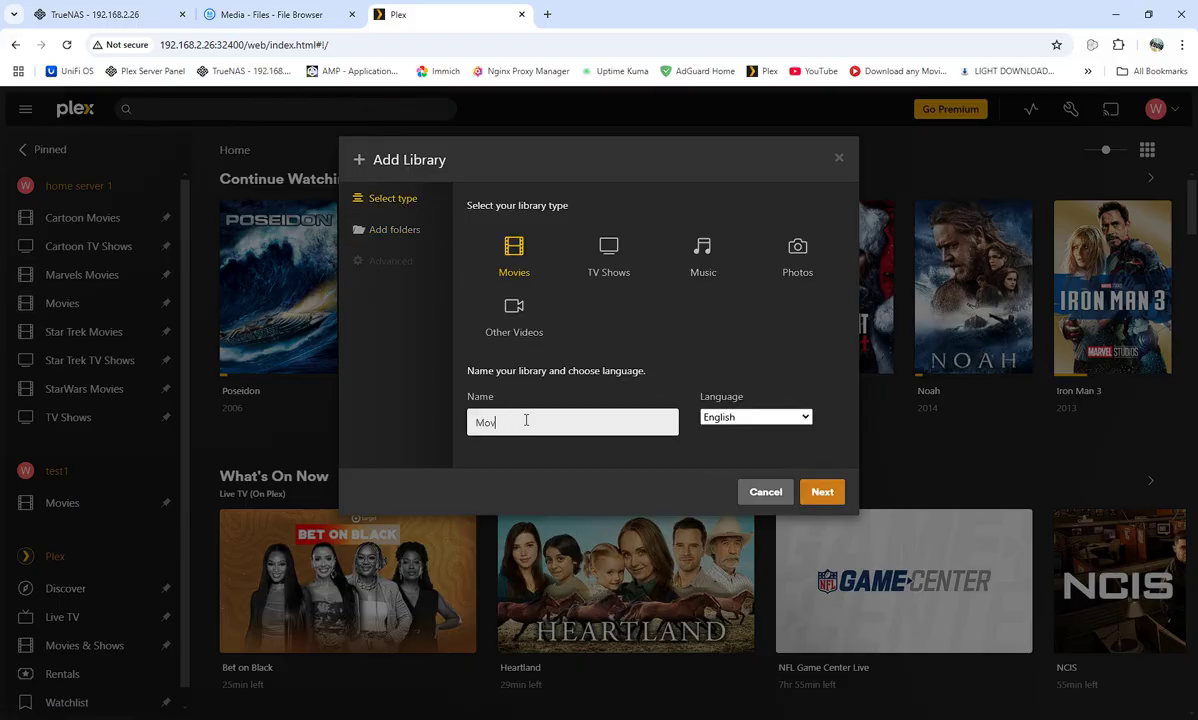
key(BackSpace)
key(BackSpace)
text(cartoons)
click(822, 491)
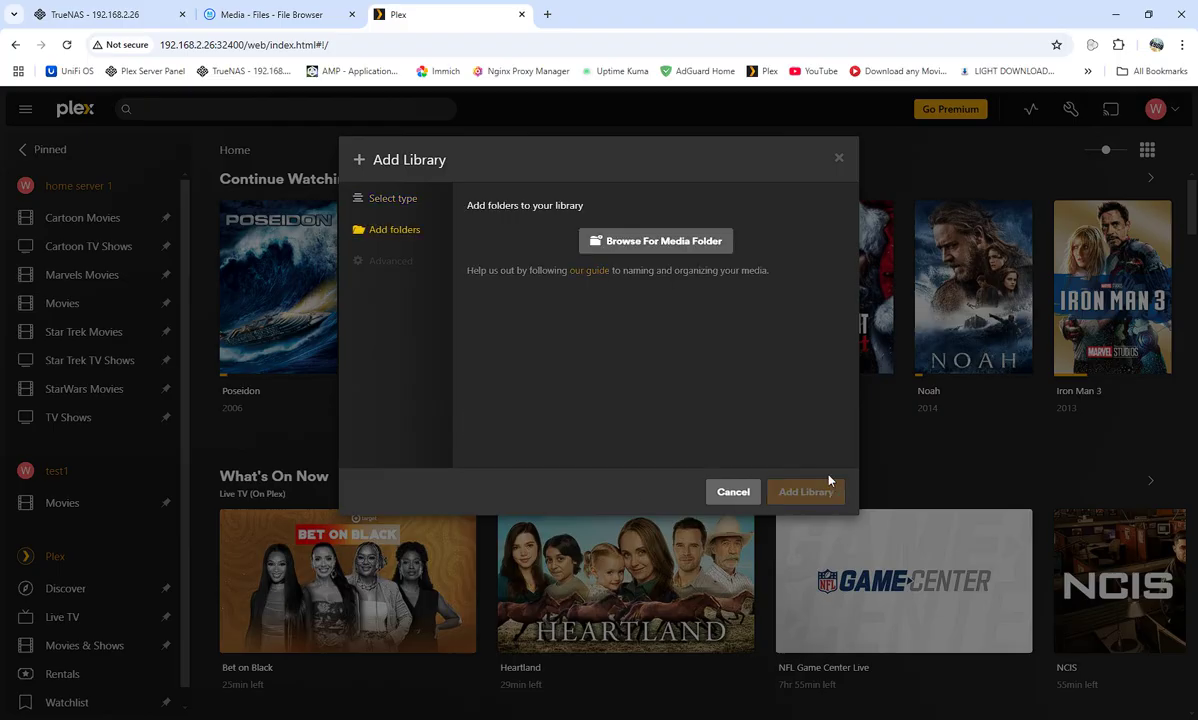
Add /media/cartoons as the library folder, finish the library, and check that cartoons appears
click(656, 242)
click(452, 372)
click(641, 257)
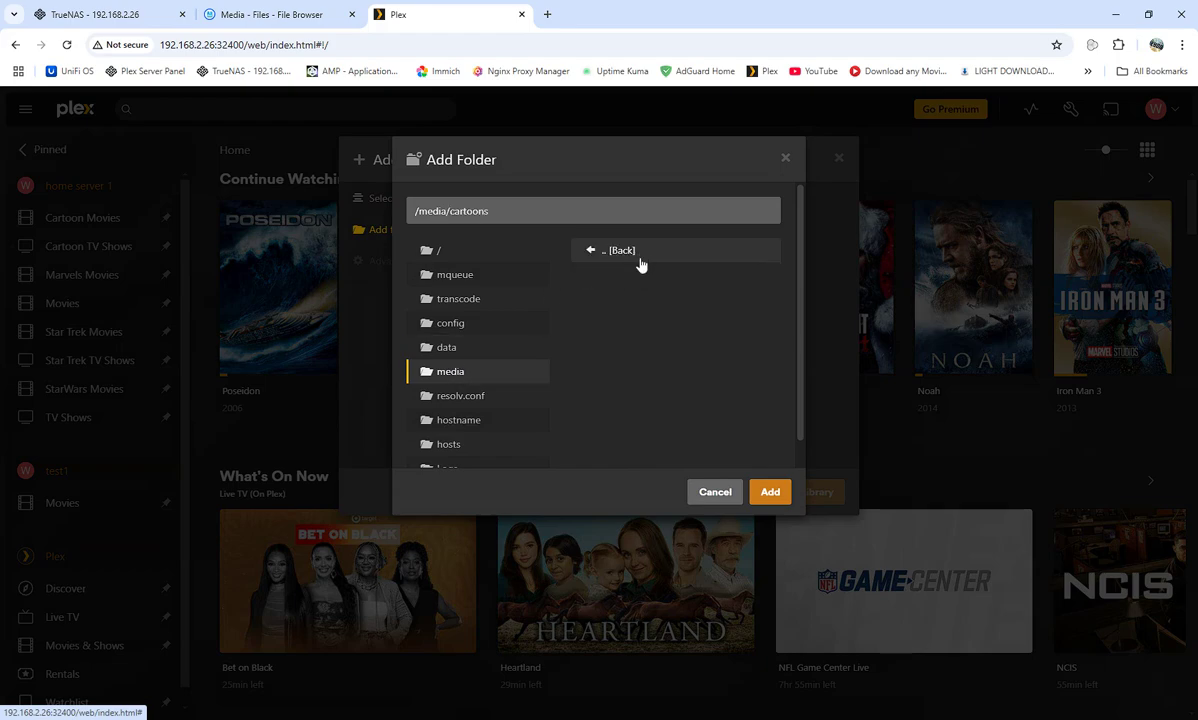
click(770, 492)
click(806, 493)
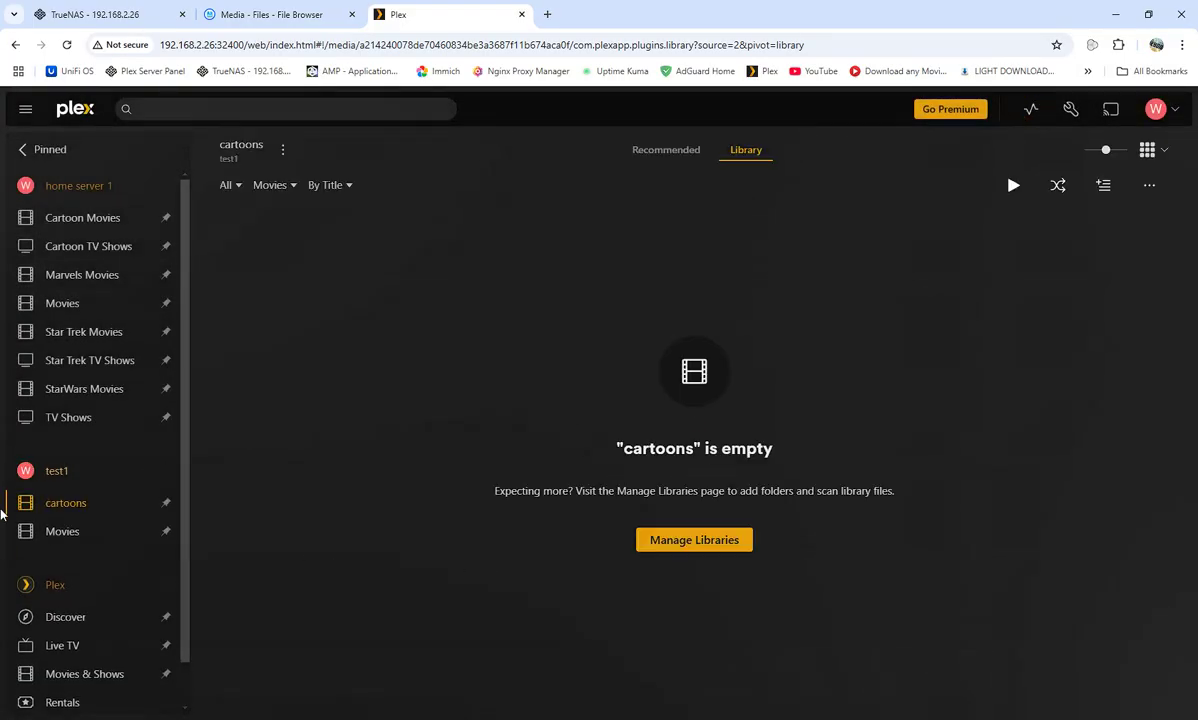
click(50, 531)
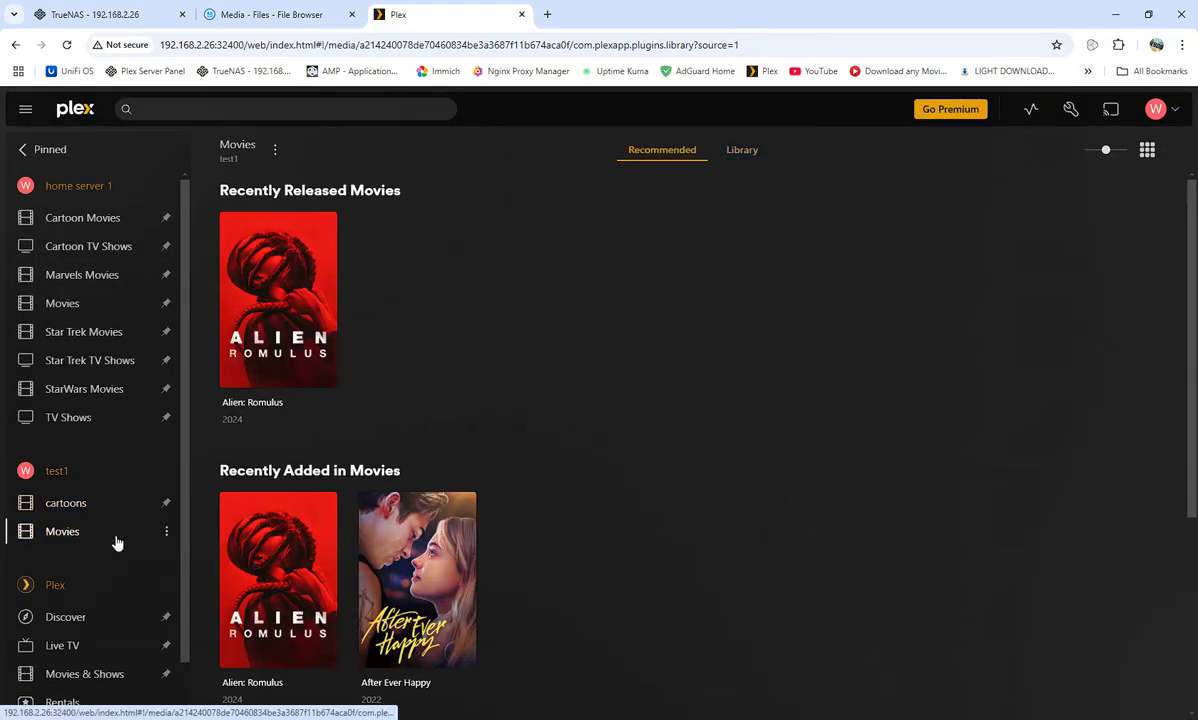
click(86, 505)
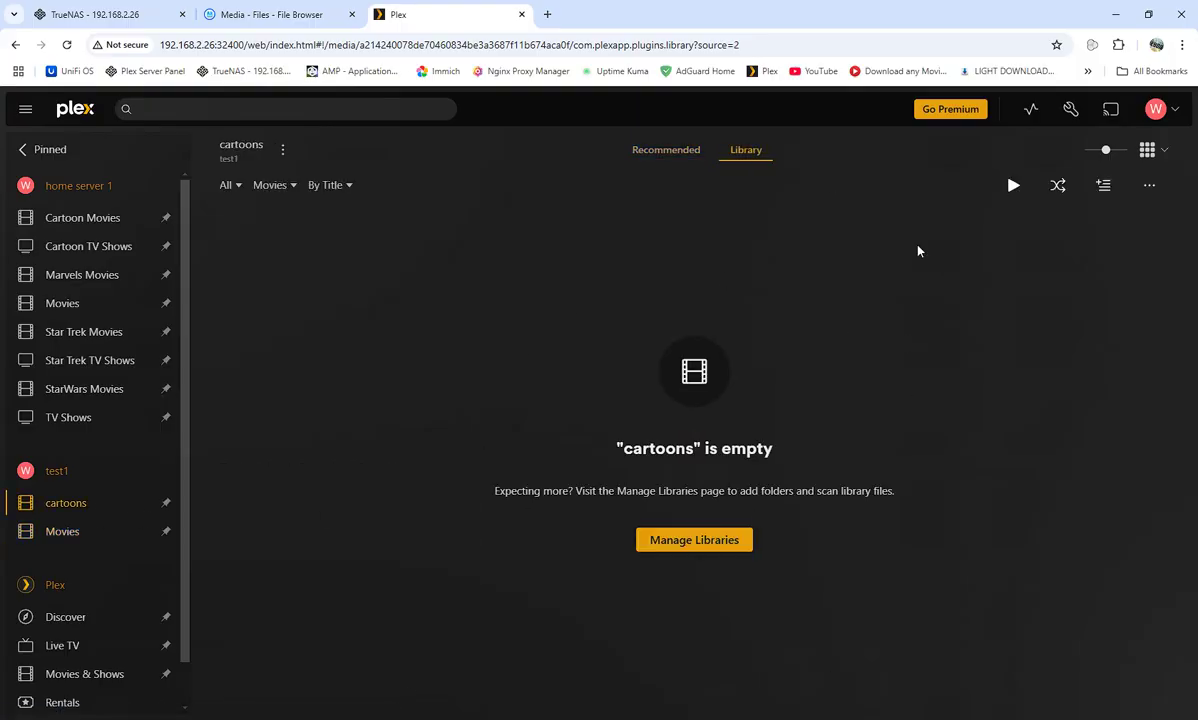
click(272, 14)
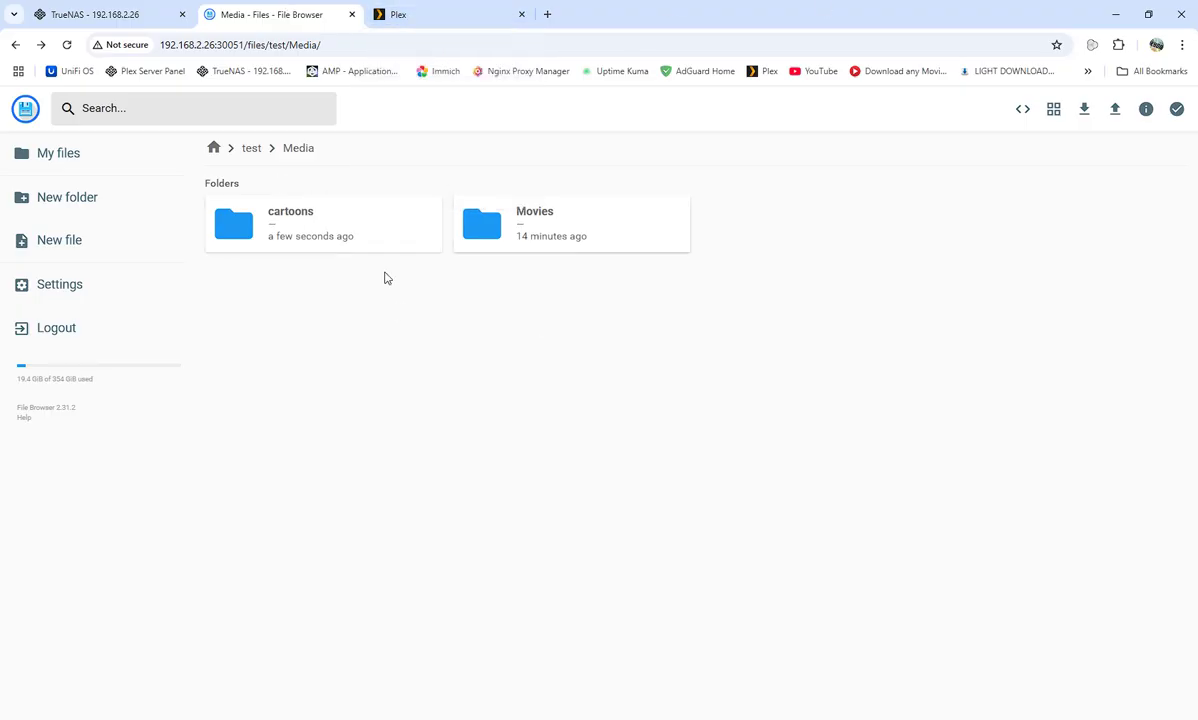
Open the cartoons folder in File Browser and choose Upload > File
click(267, 240)
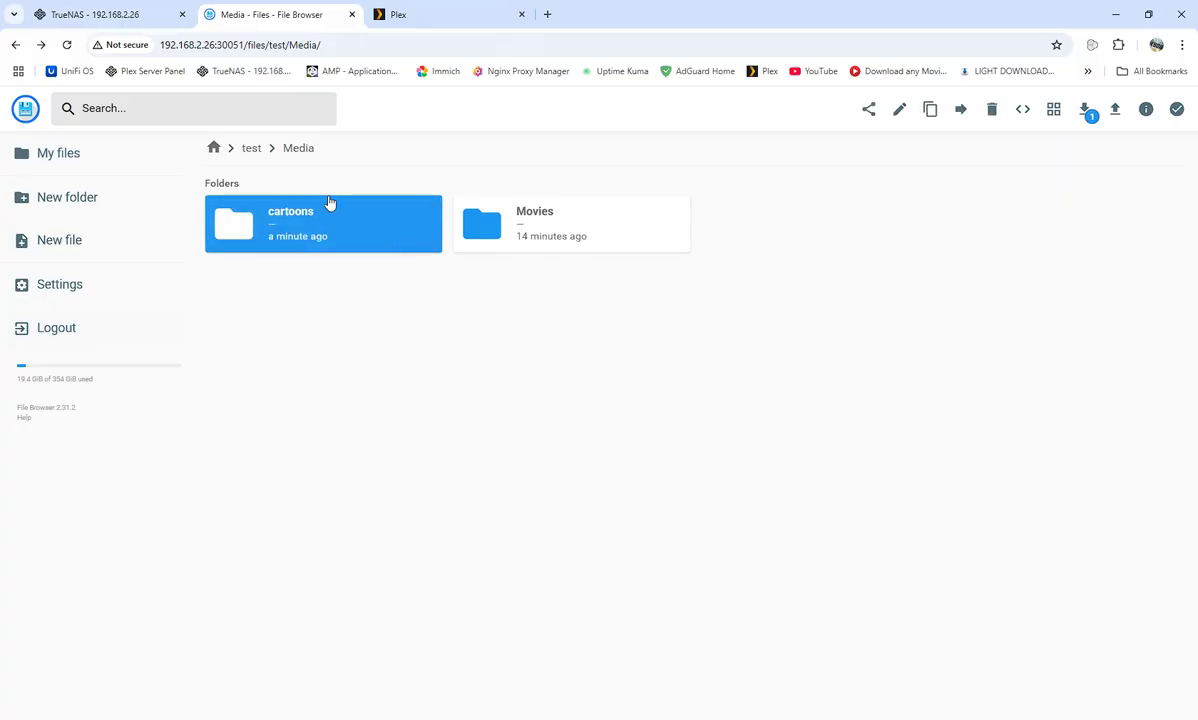
double_click(318, 226)
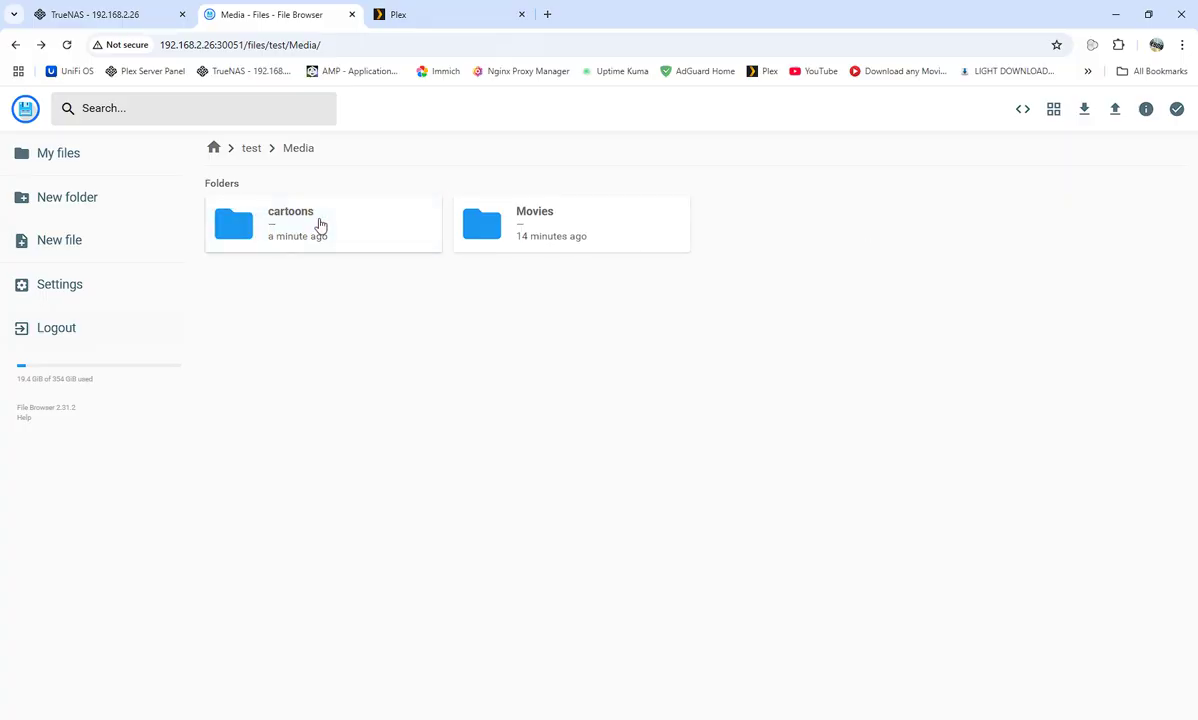
click(1117, 110)
click(1096, 258)
click(1084, 109)
click(1087, 501)
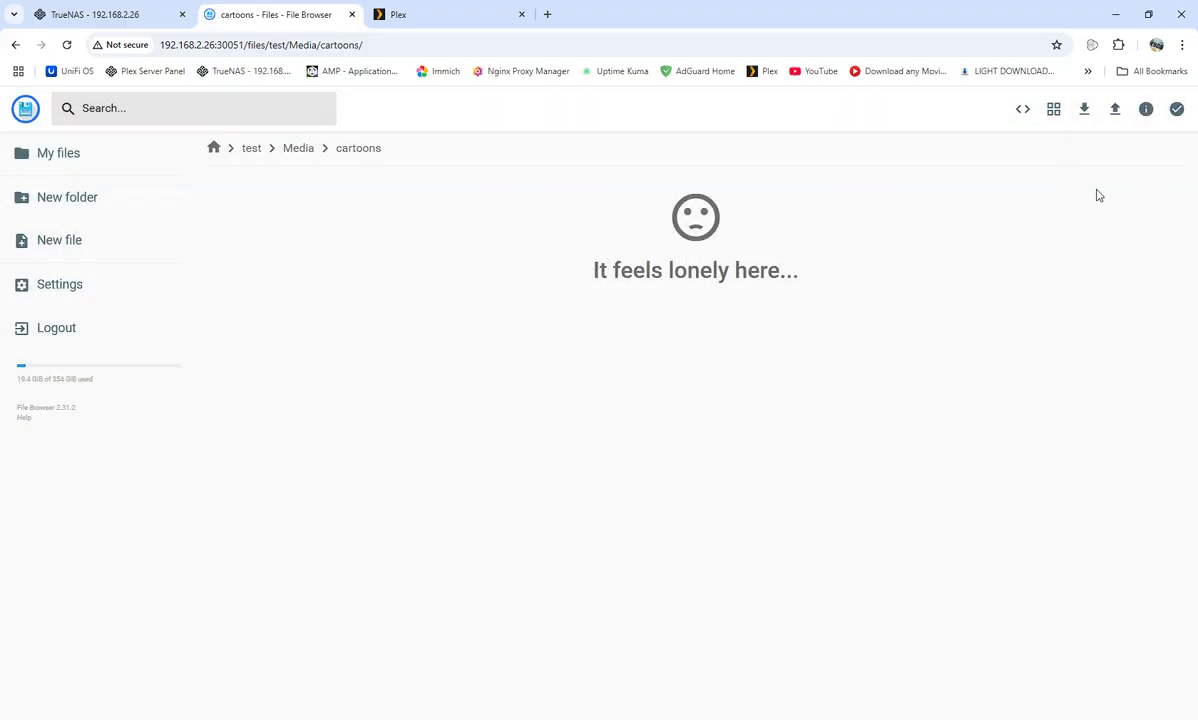
click(1116, 118)
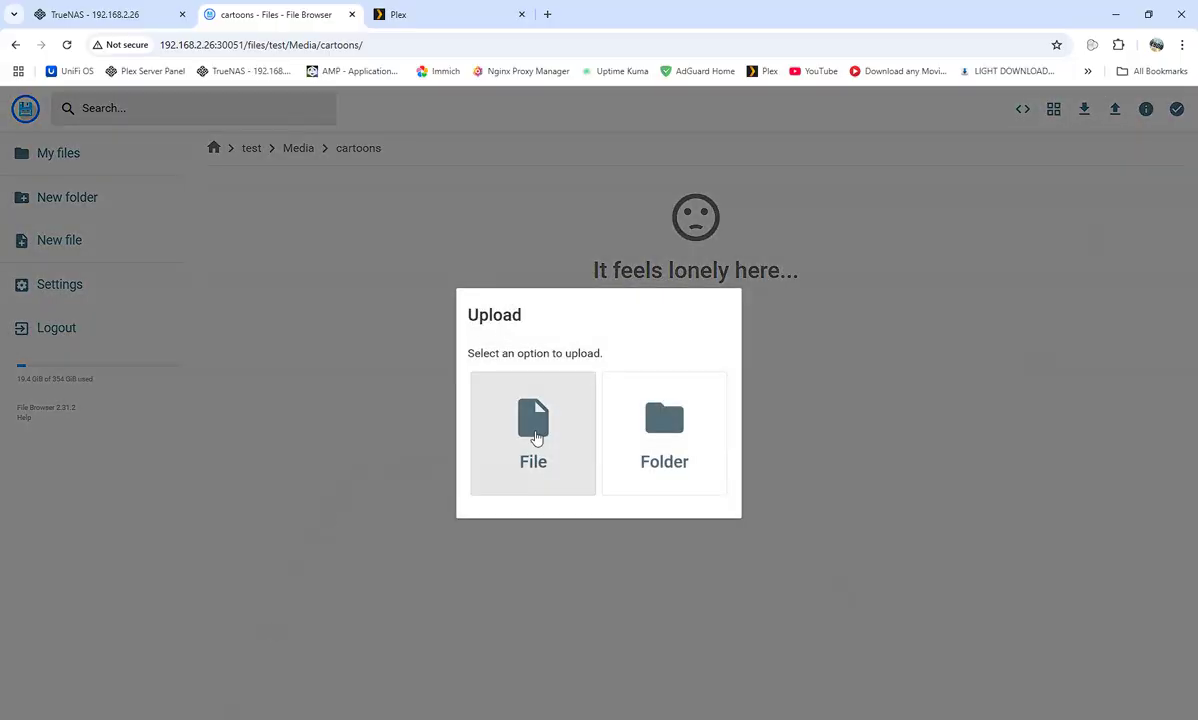
click(534, 438)
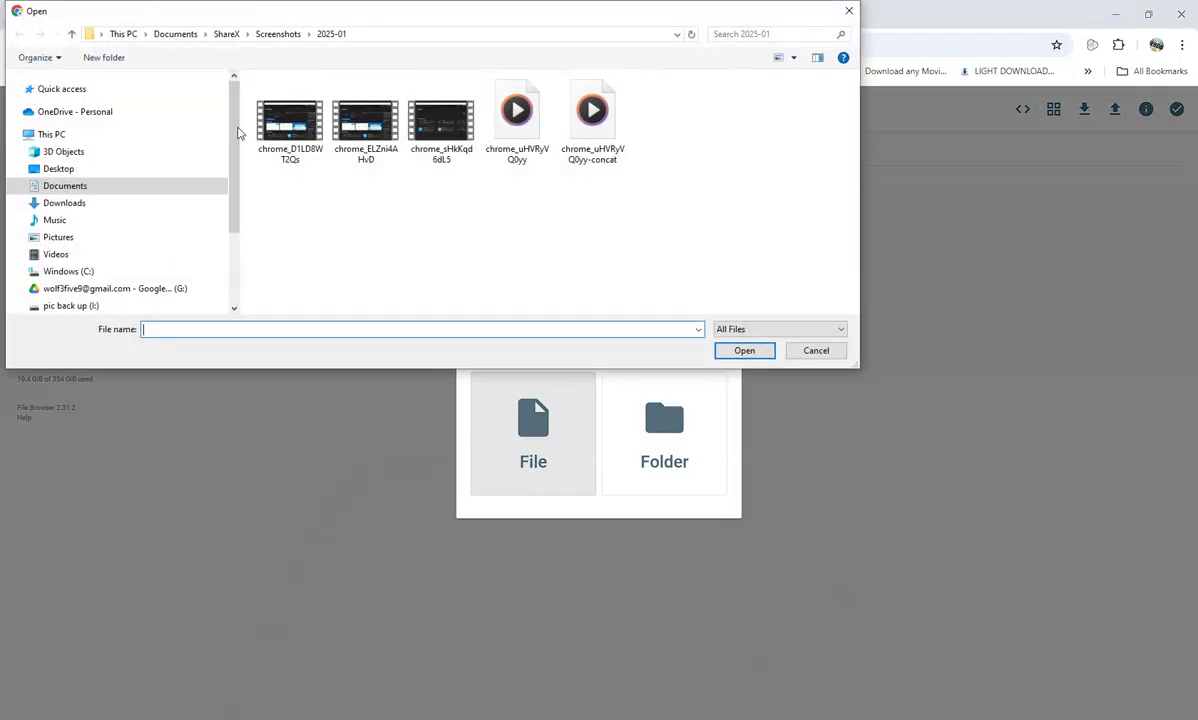
Upload Brave from media (O:) > Cartoon Movies into the cartoons folder
scroll(80, 272, down, 2)
scroll(80, 268, down, 1)
click(60, 266)
double_click(292, 101)
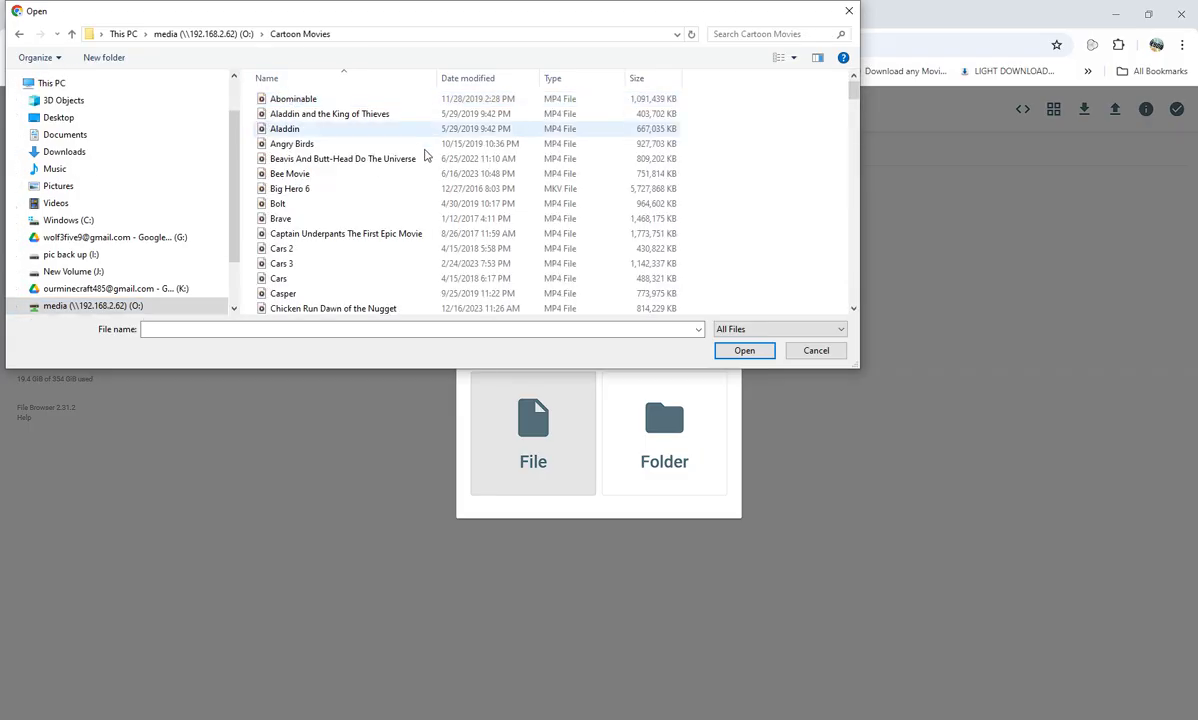
click(284, 220)
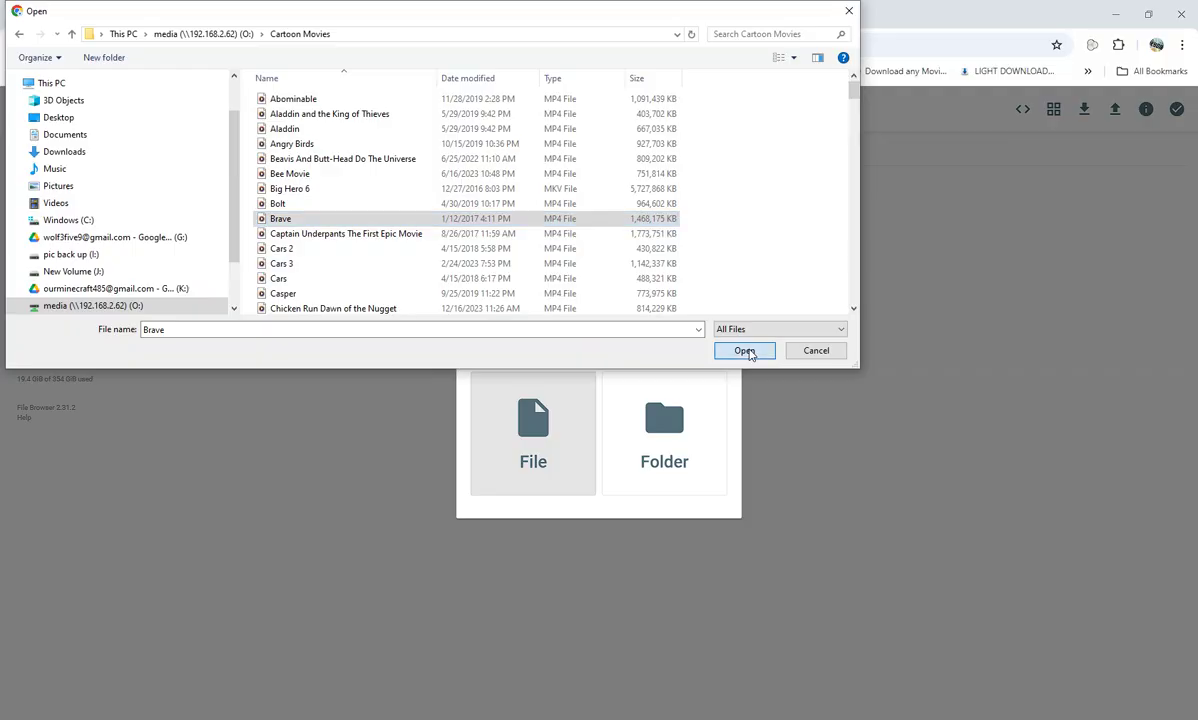
click(745, 351)
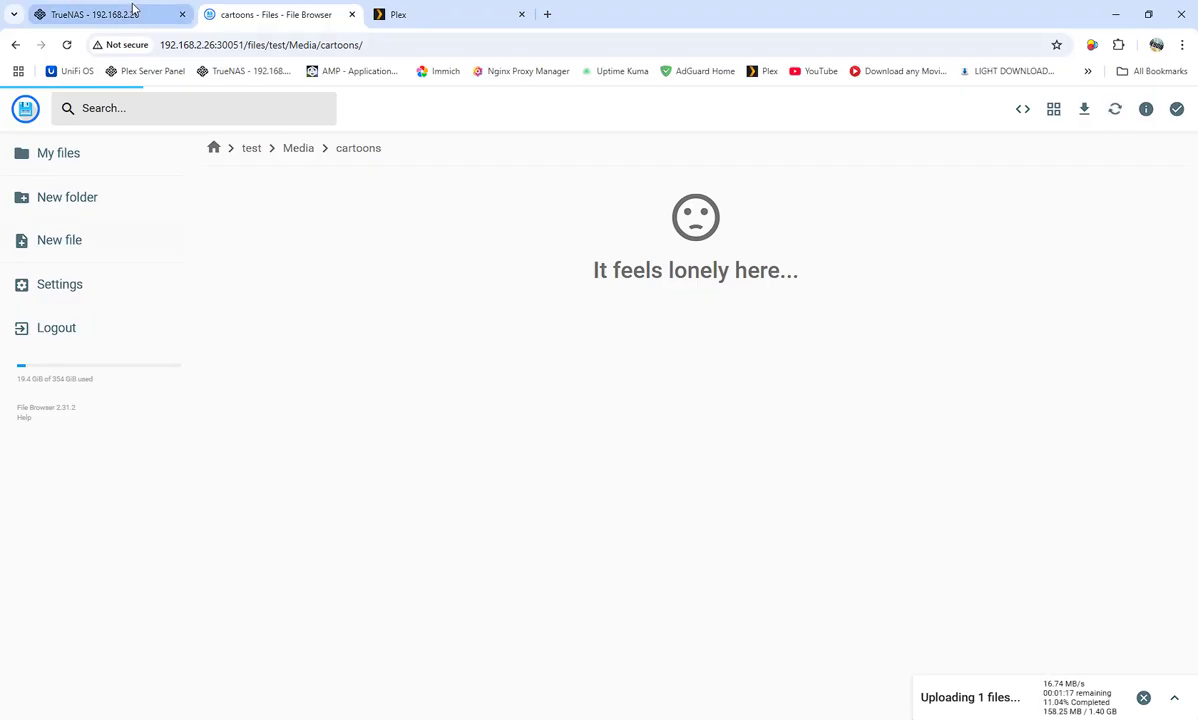
Open the Plex server settings and view the Scheduled Tasks page
click(396, 14)
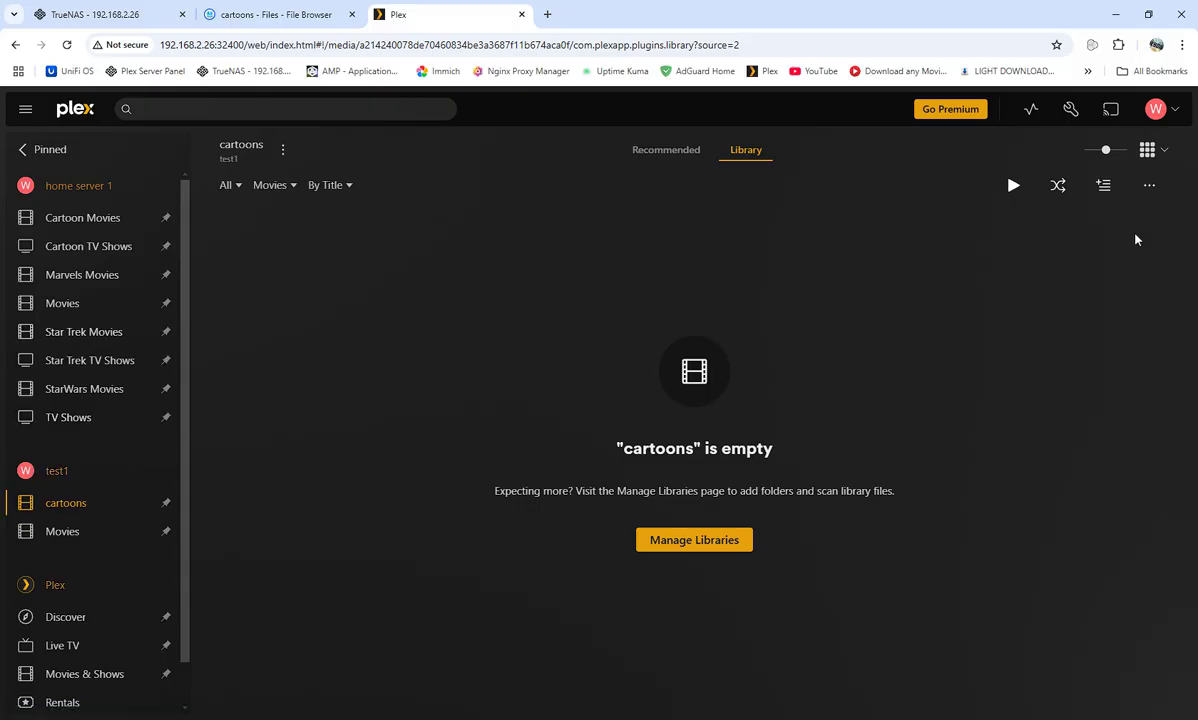
click(1070, 112)
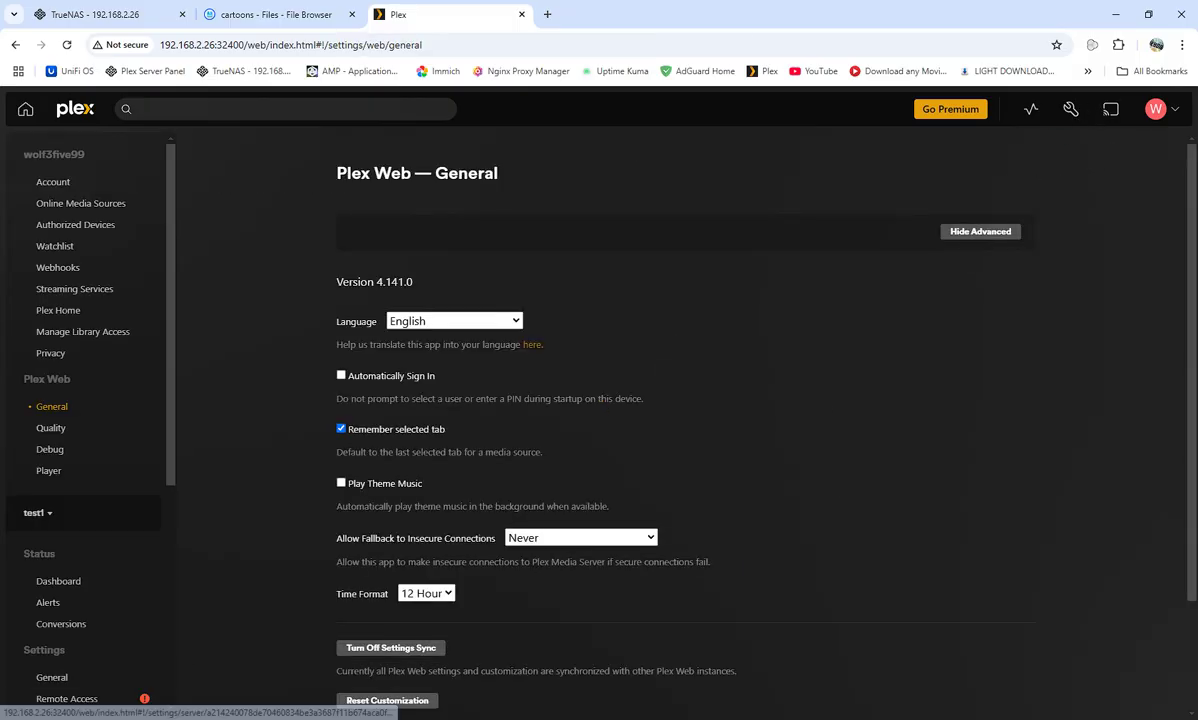
scroll(80, 516, down, 4)
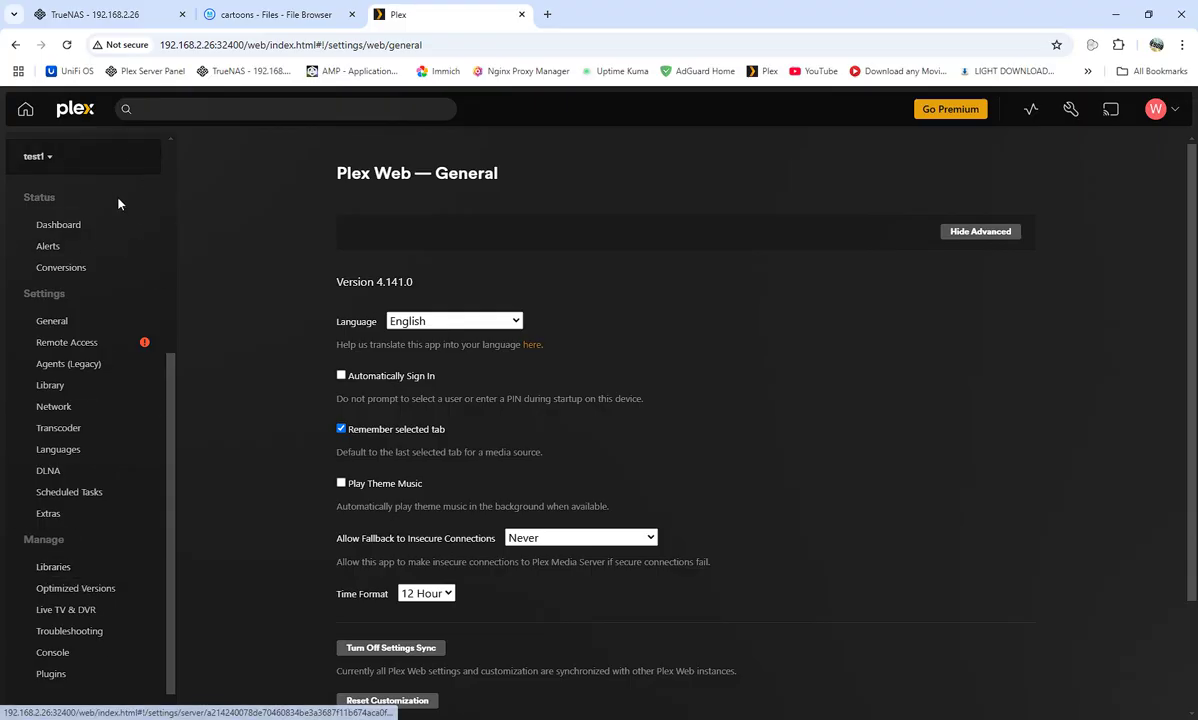
click(62, 490)
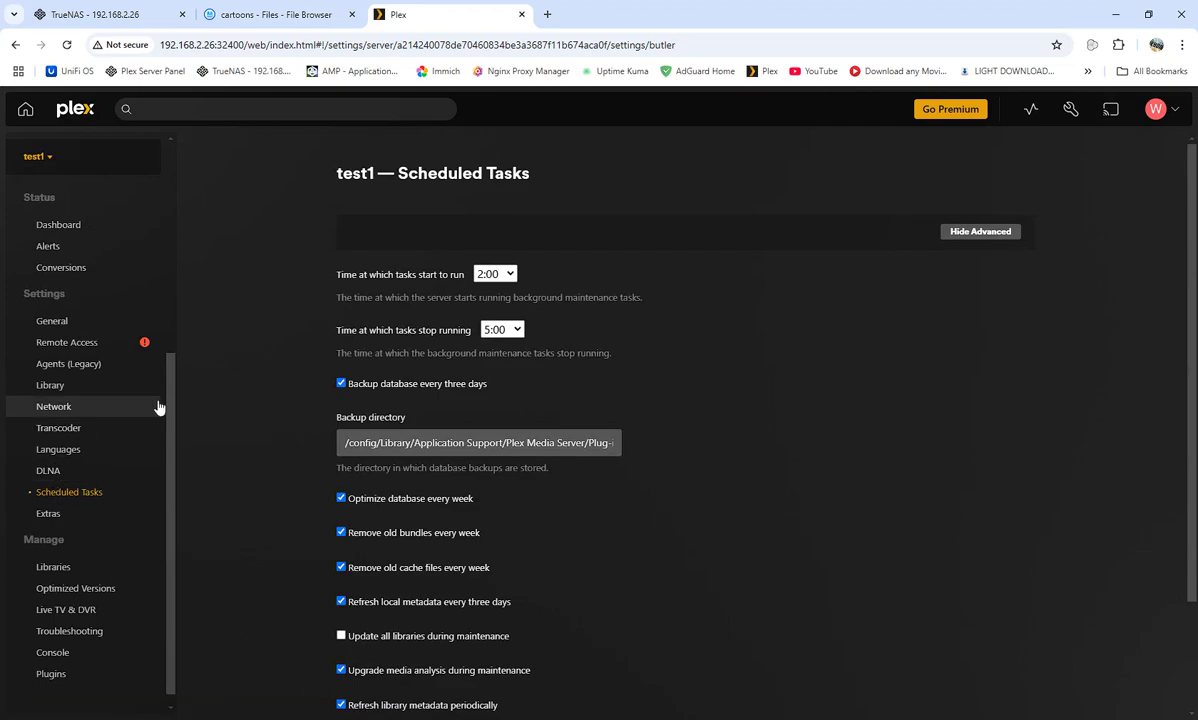
Review the Network settings with secure connections left at Preferred, then Remote Access
click(72, 409)
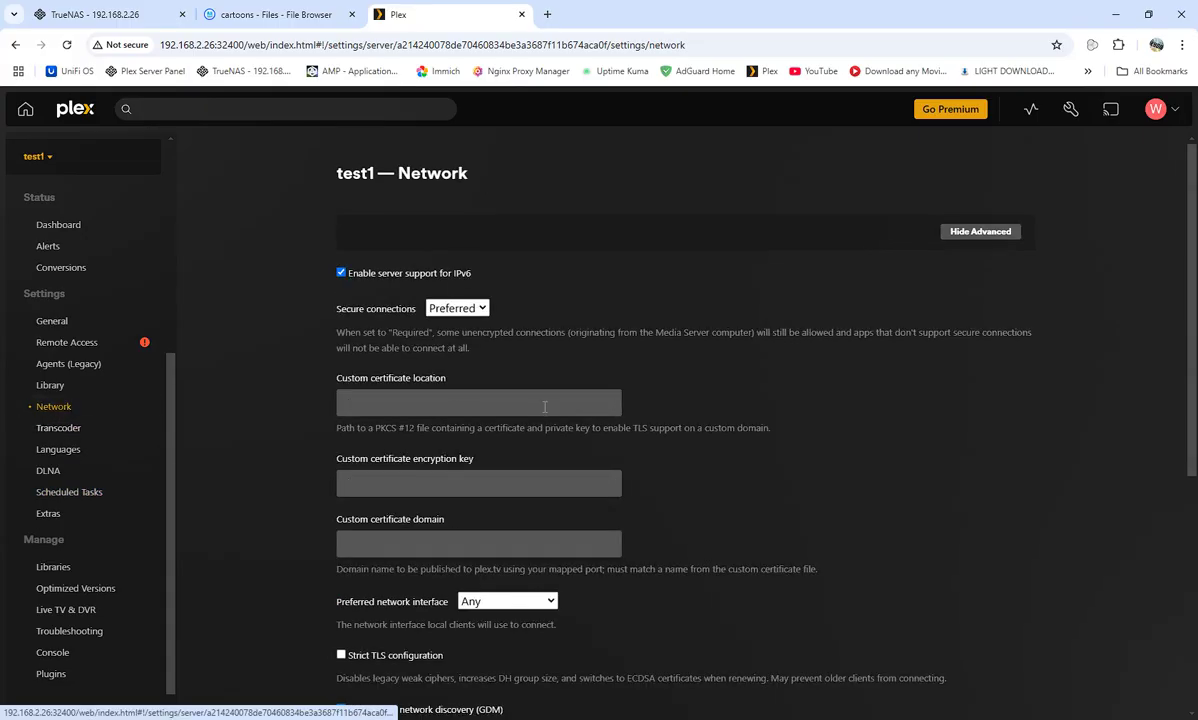
click(485, 309)
click(483, 311)
scroll(940, 479, down, 5)
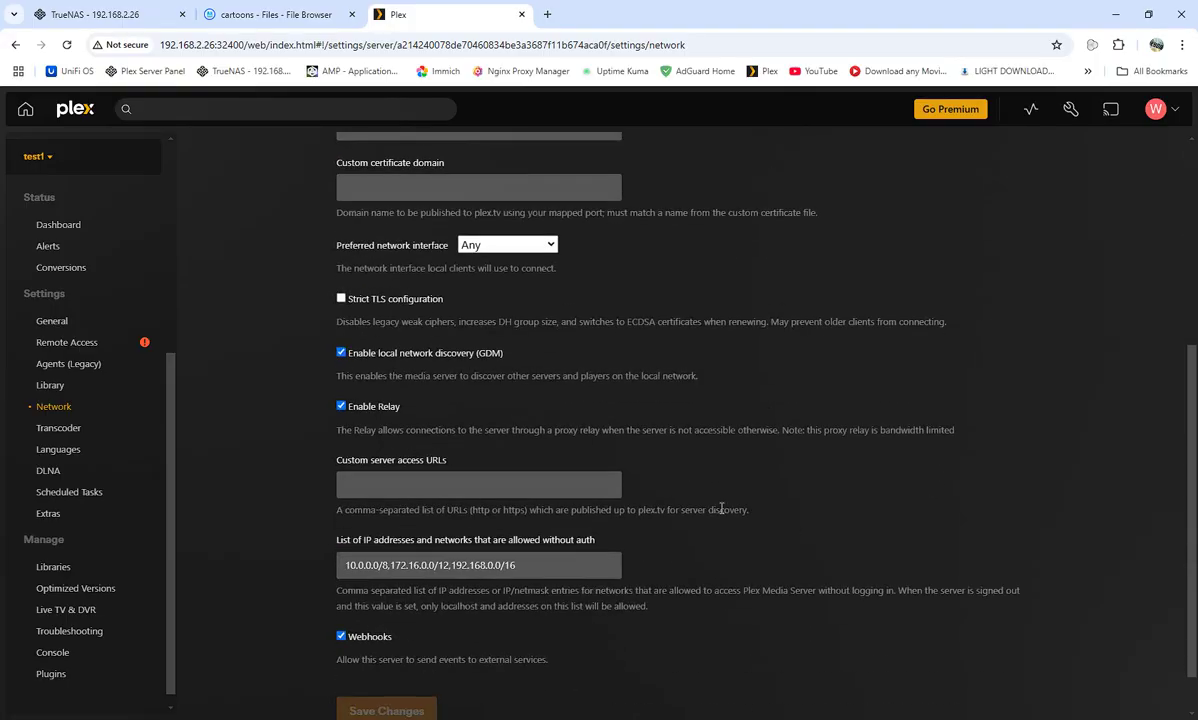
scroll(470, 487, up, 3)
scroll(510, 499, down, 3)
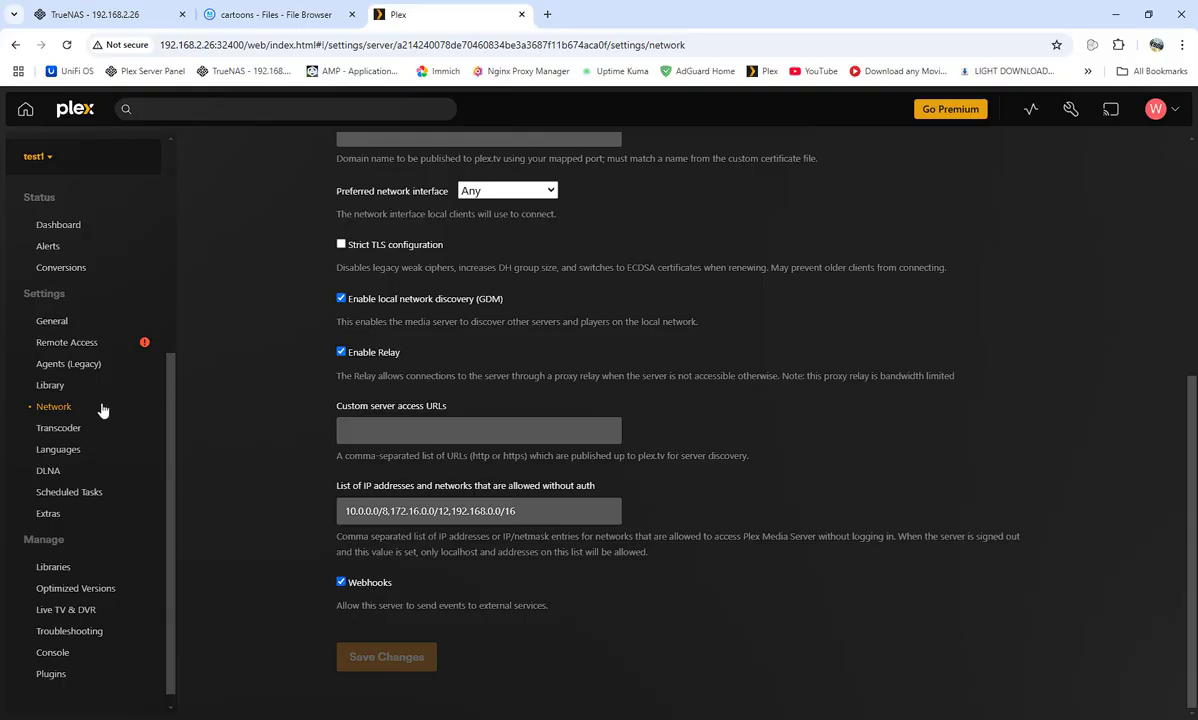
click(57, 342)
Browse the Agents, Libraries, Live TV & DVR, Troubleshooting, Console, Plugins and DLNA pages
click(65, 365)
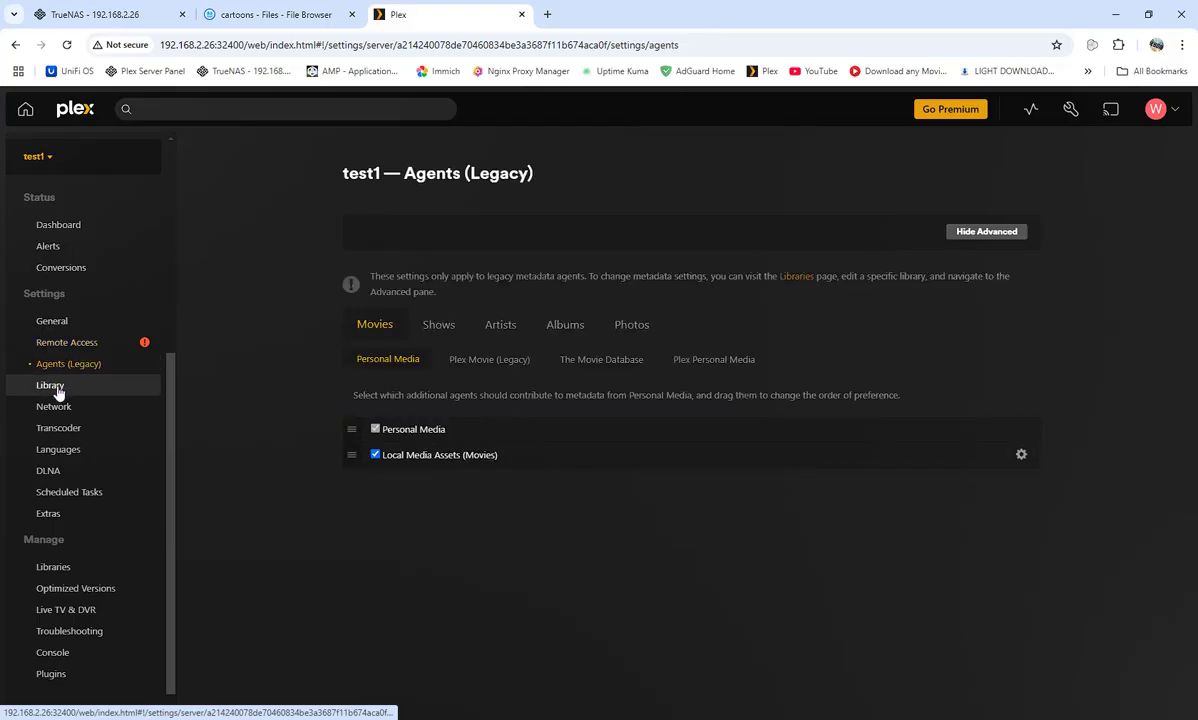
click(78, 556)
click(70, 598)
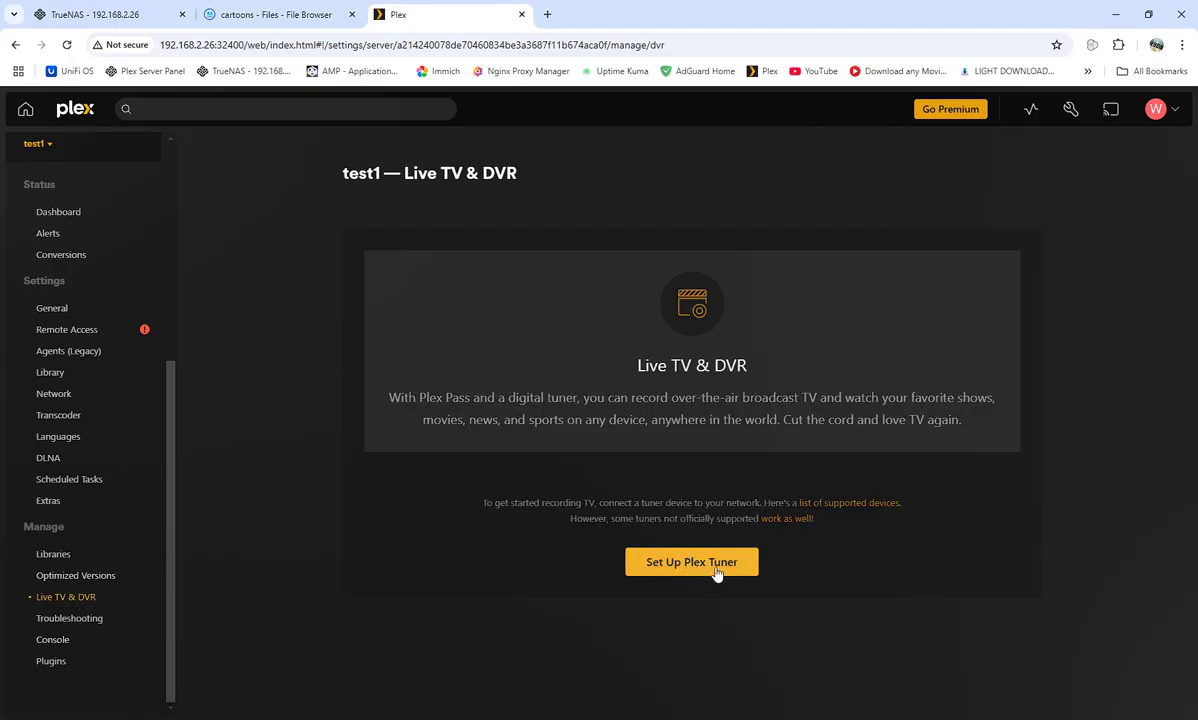
click(94, 627)
click(47, 641)
click(55, 662)
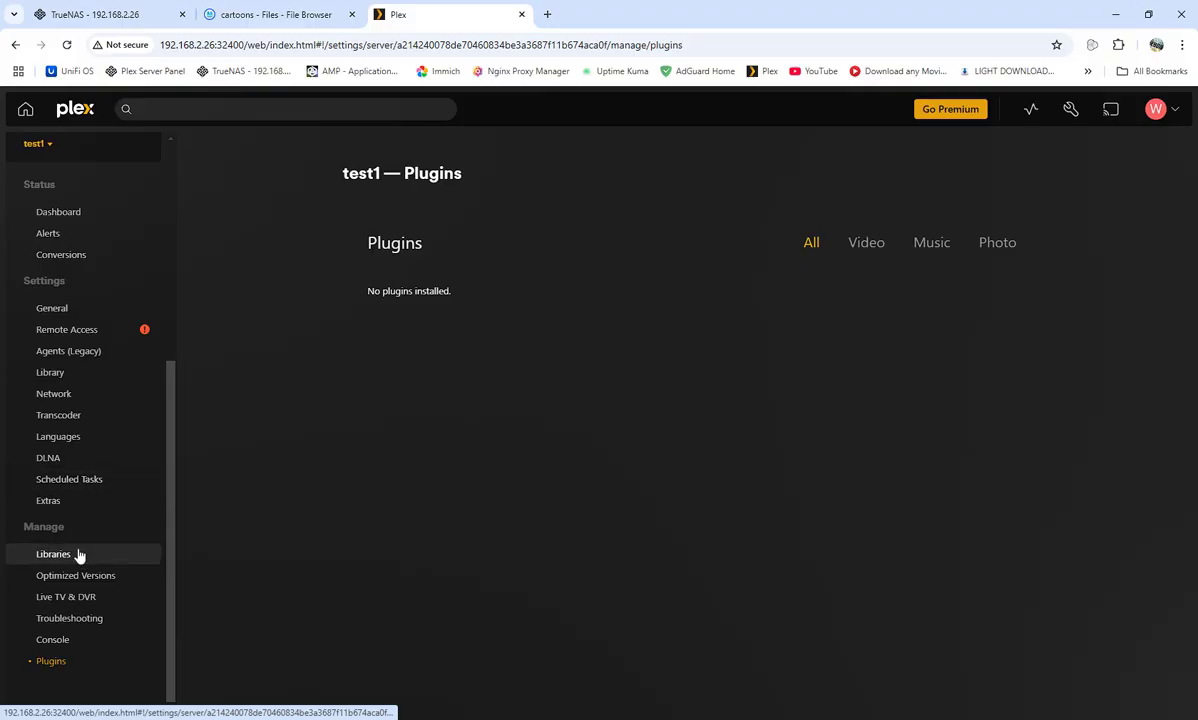
click(60, 464)
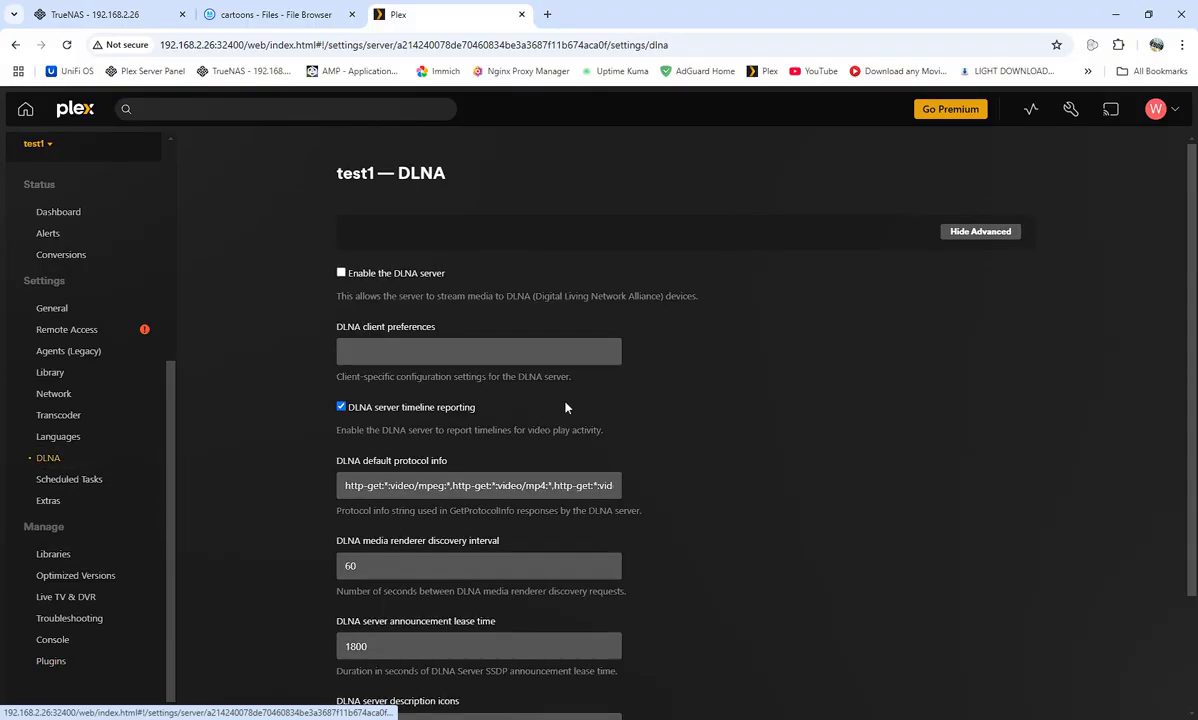
scroll(599, 502, down, 3)
scroll(659, 505, up, 3)
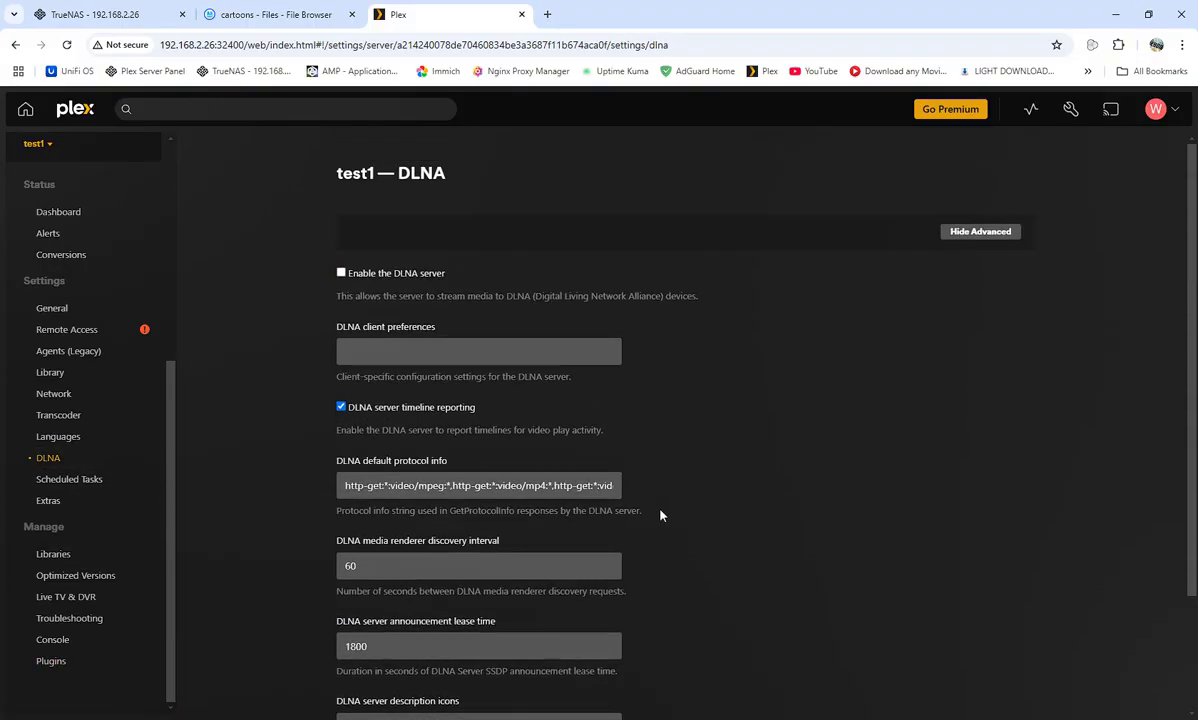
Browse the Language, Transcoder, Network, Alerts, Dashboard and General pages, ending on Library settings
click(55, 436)
click(58, 416)
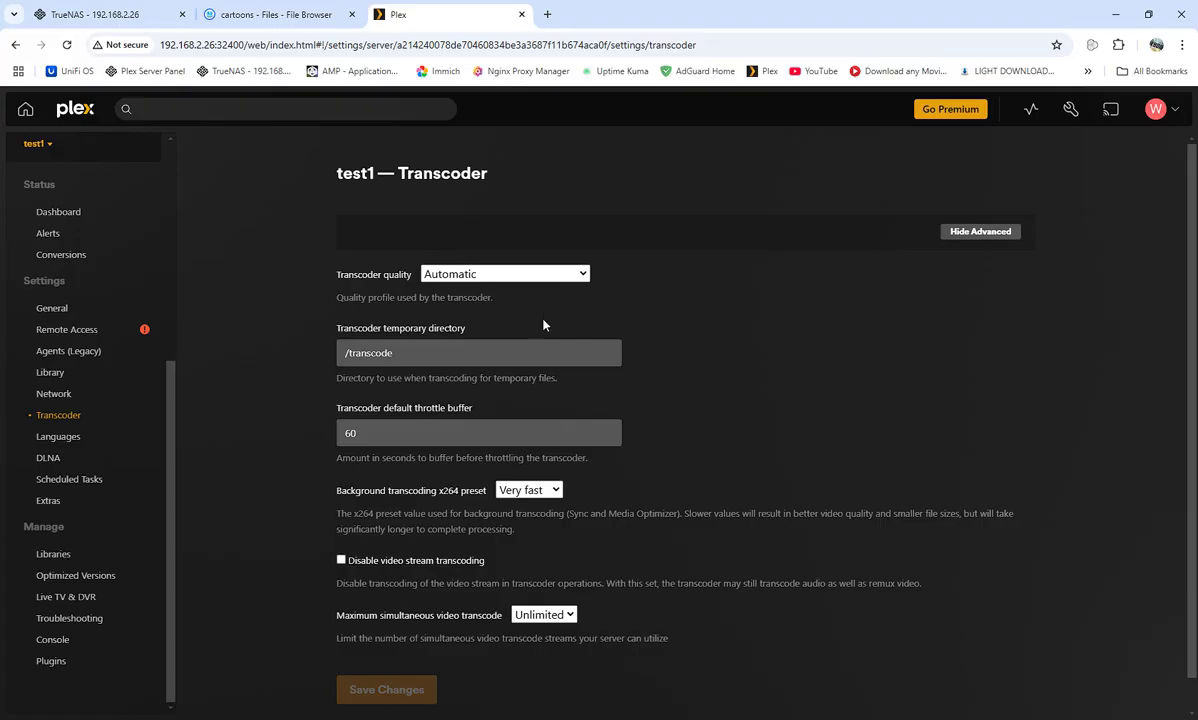
click(53, 393)
click(51, 374)
click(55, 354)
click(66, 260)
click(70, 236)
click(66, 216)
click(52, 308)
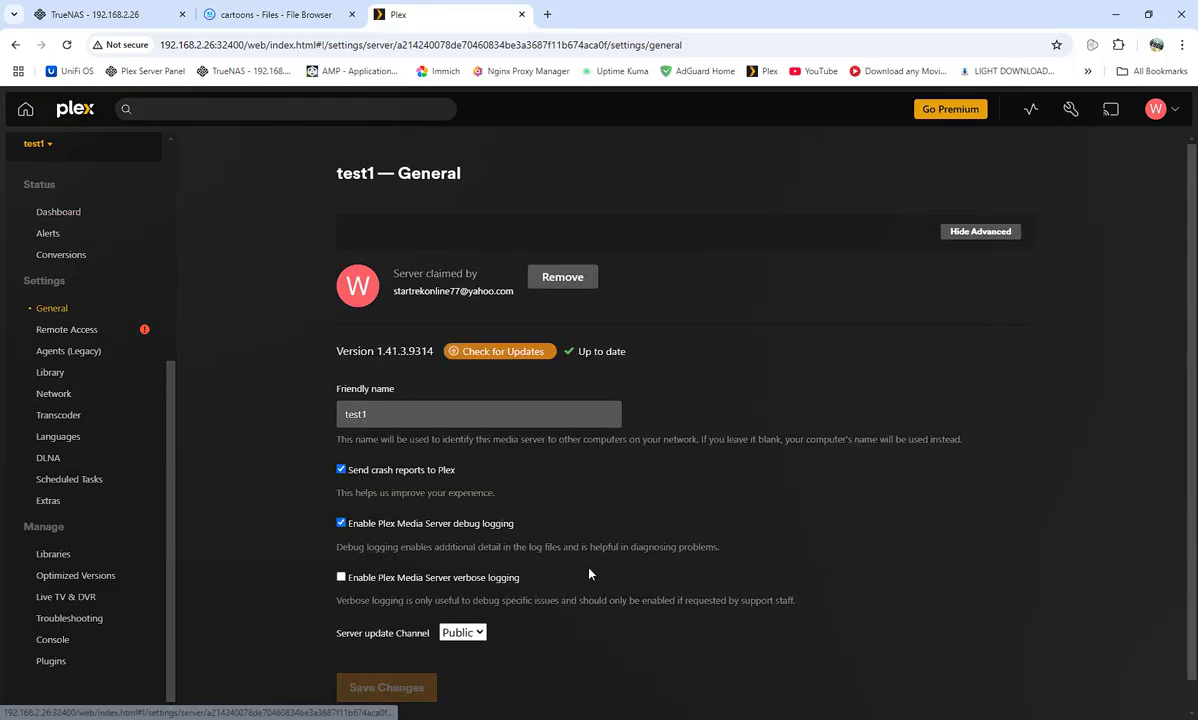
click(78, 356)
click(64, 375)
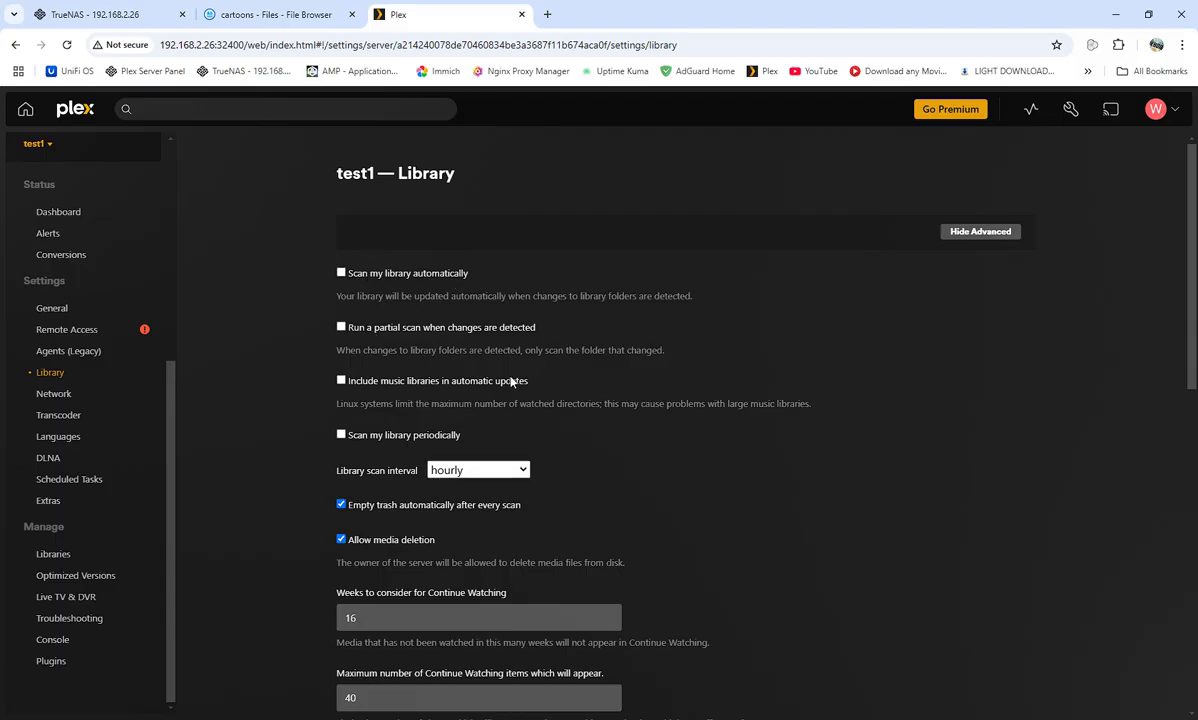
scroll(324, 655, down, 4)
scroll(553, 620, up, 2)
scroll(455, 430, down, 7)
scroll(509, 478, up, 8)
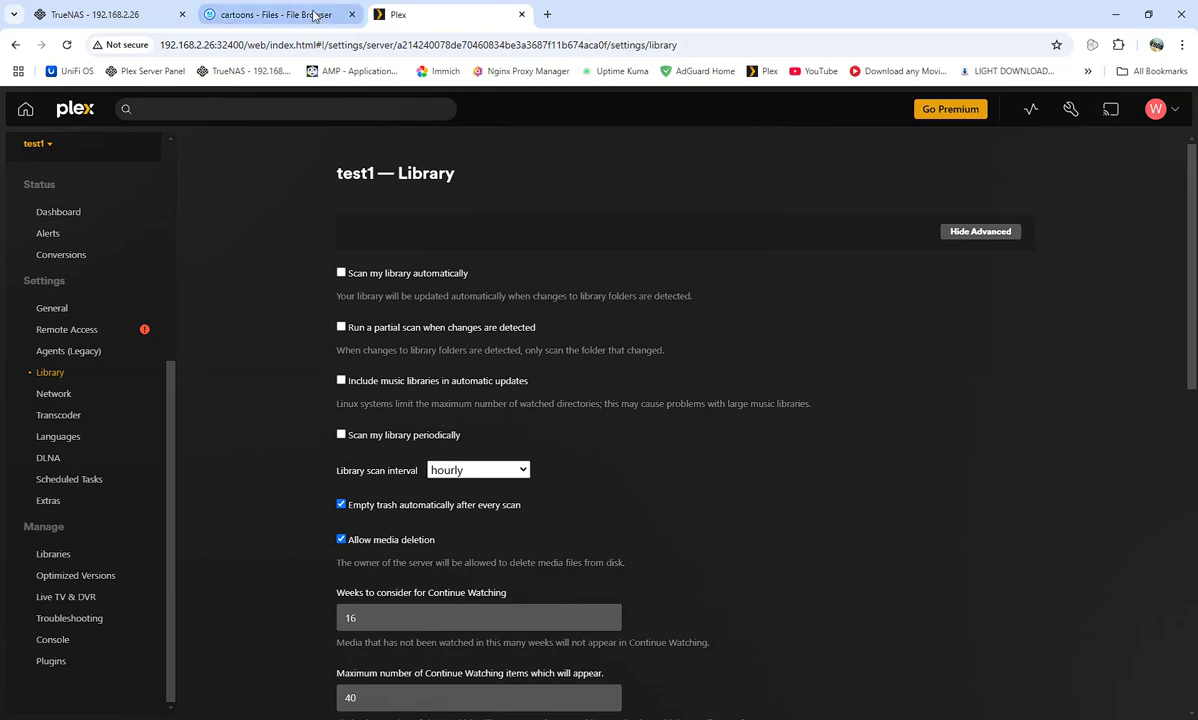
click(280, 14)
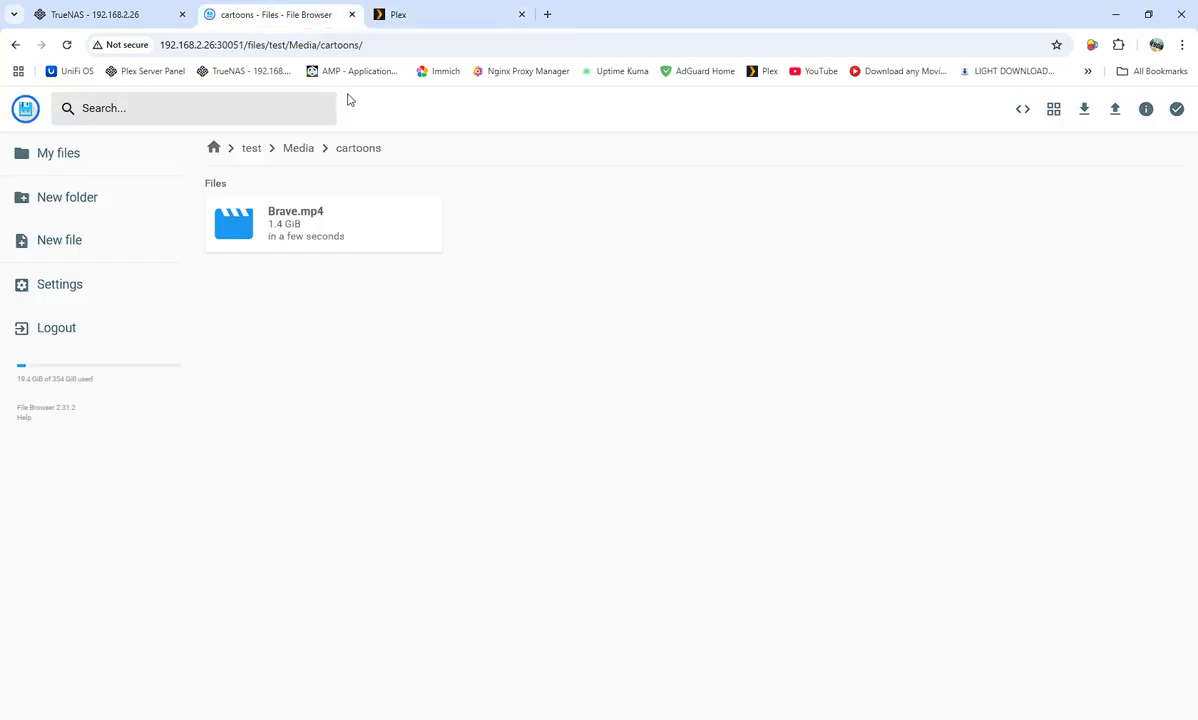
click(80, 13)
click(478, 15)
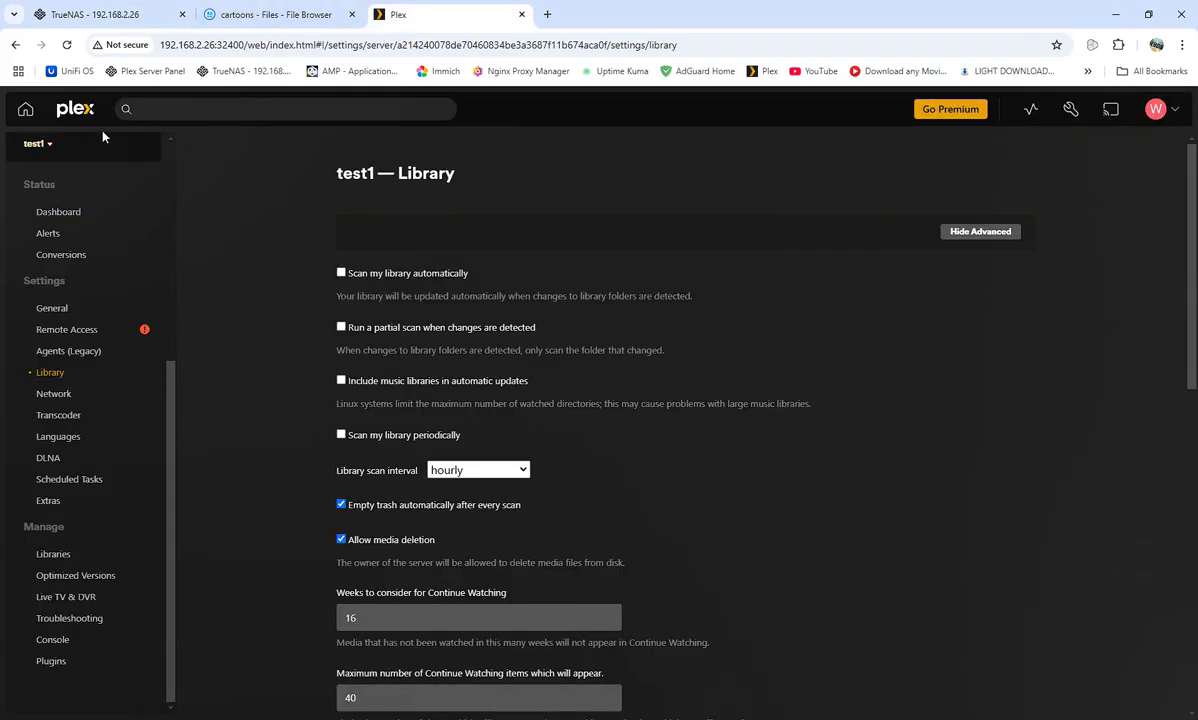
click(36, 143)
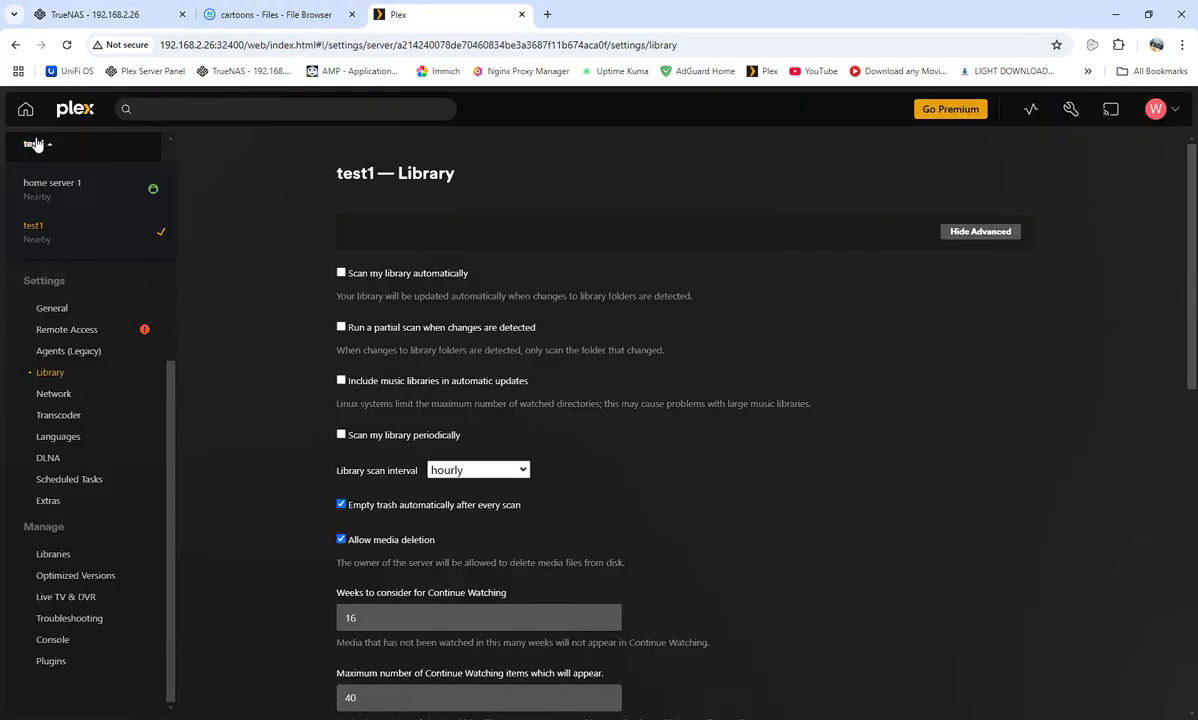
click(40, 228)
Go back through previous pages until test1's Movies library with Alien: Romulus appears
click(15, 45)
click(15, 46)
click(15, 46)
click(15, 46)
click(15, 46)
click(15, 46)
scroll(90, 290, up, 5)
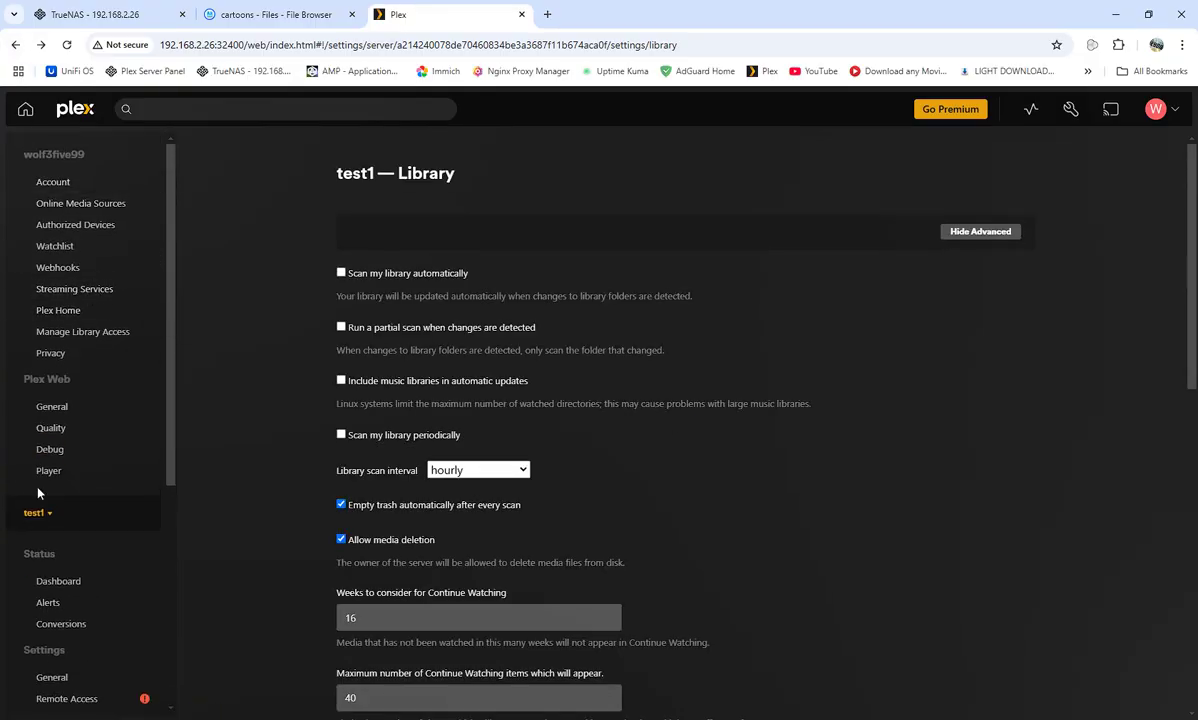
click(34, 520)
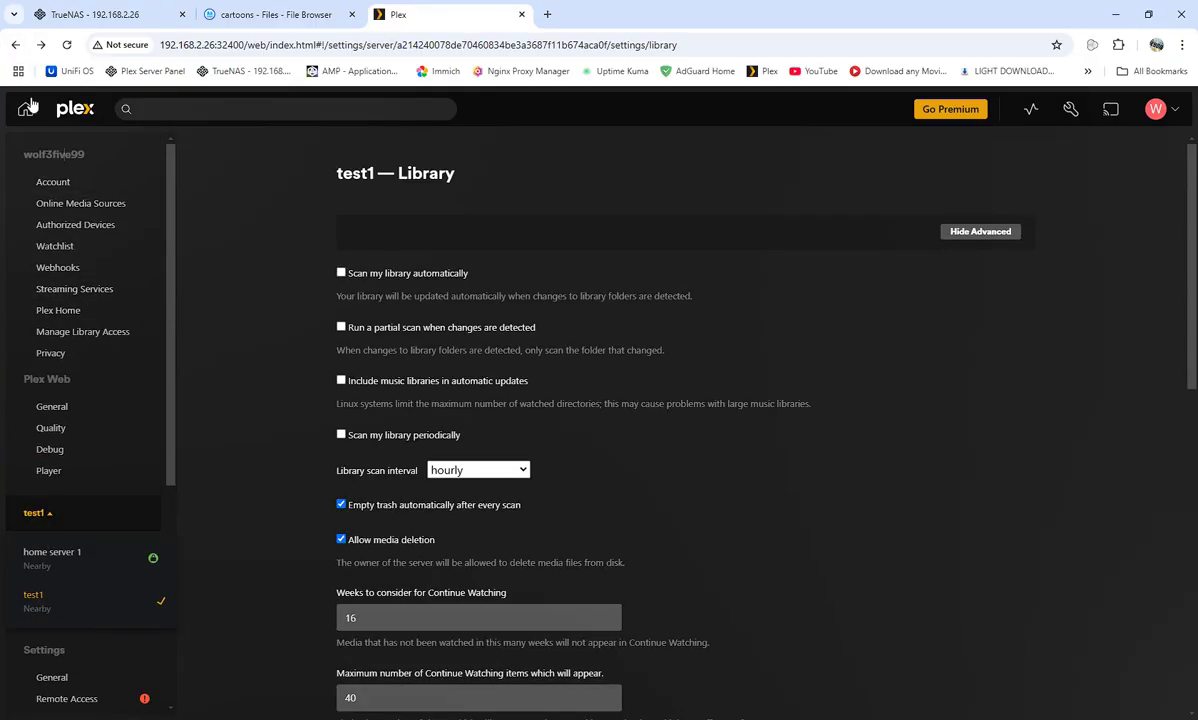
click(15, 46)
click(15, 46)
click(15, 46)
click(15, 46)
click(14, 46)
click(14, 46)
click(14, 47)
click(13, 48)
click(14, 46)
click(14, 46)
click(14, 46)
click(14, 46)
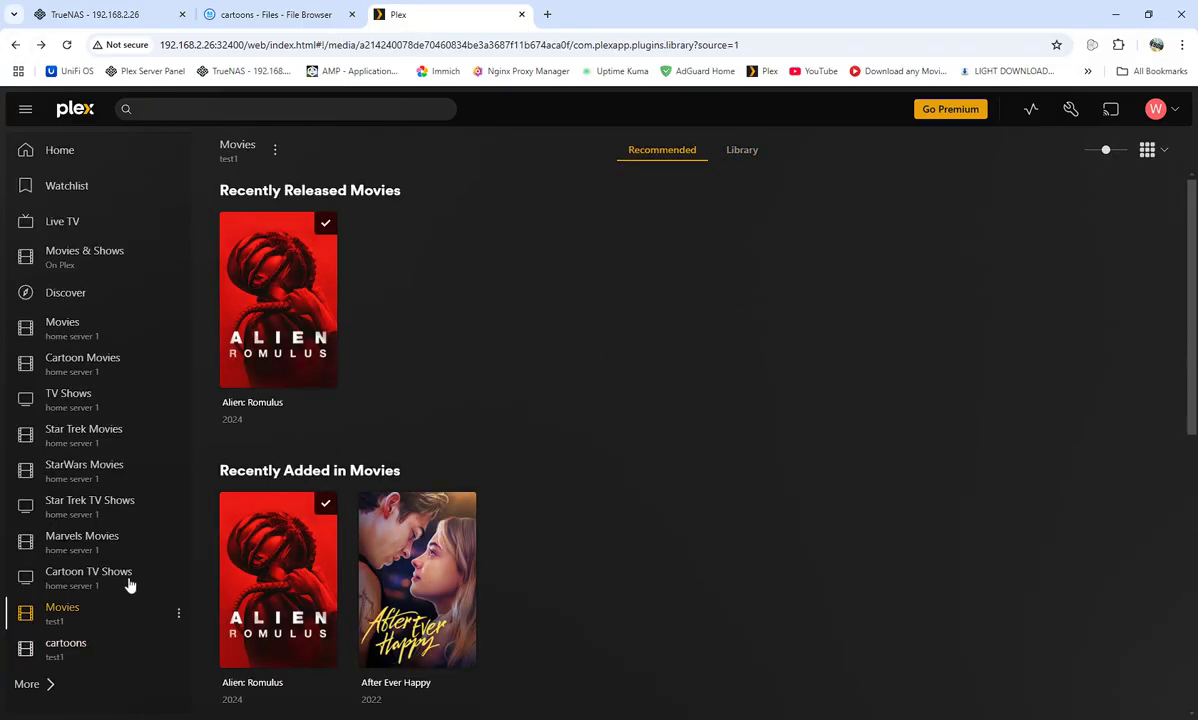
Run Manage Library > Scan Library Files on cartoons so Brave (2012) appears
click(56, 650)
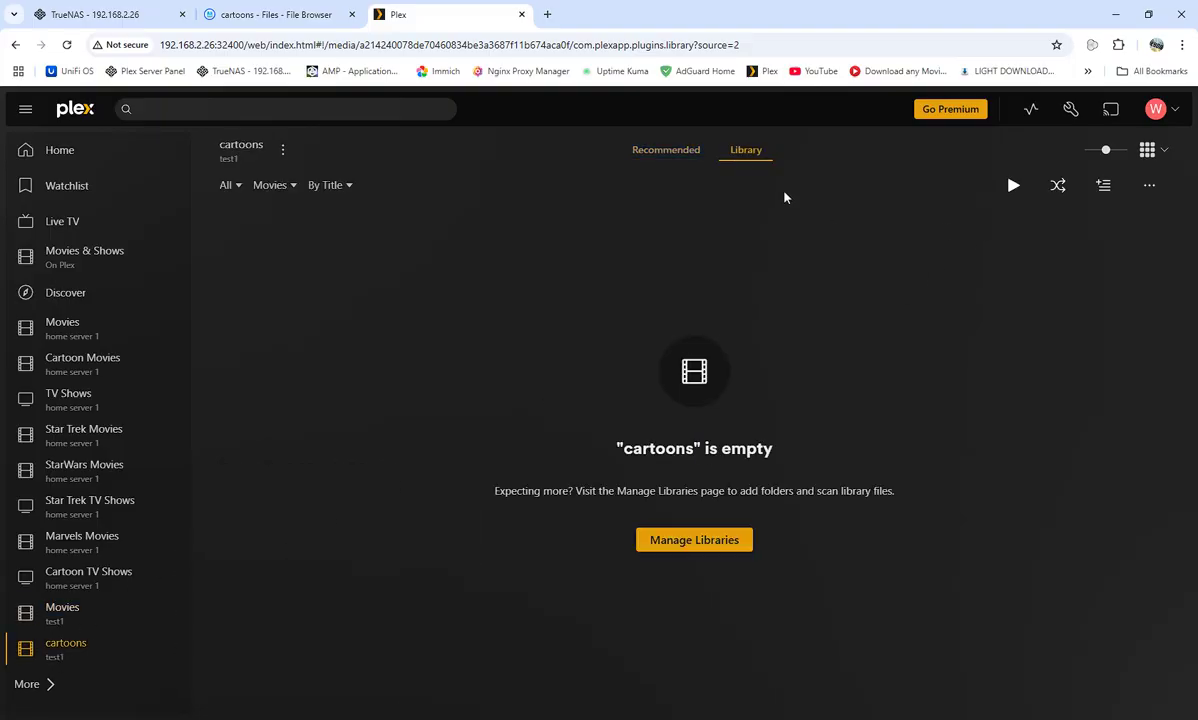
click(178, 650)
mouse_move(196, 614)
click(194, 577)
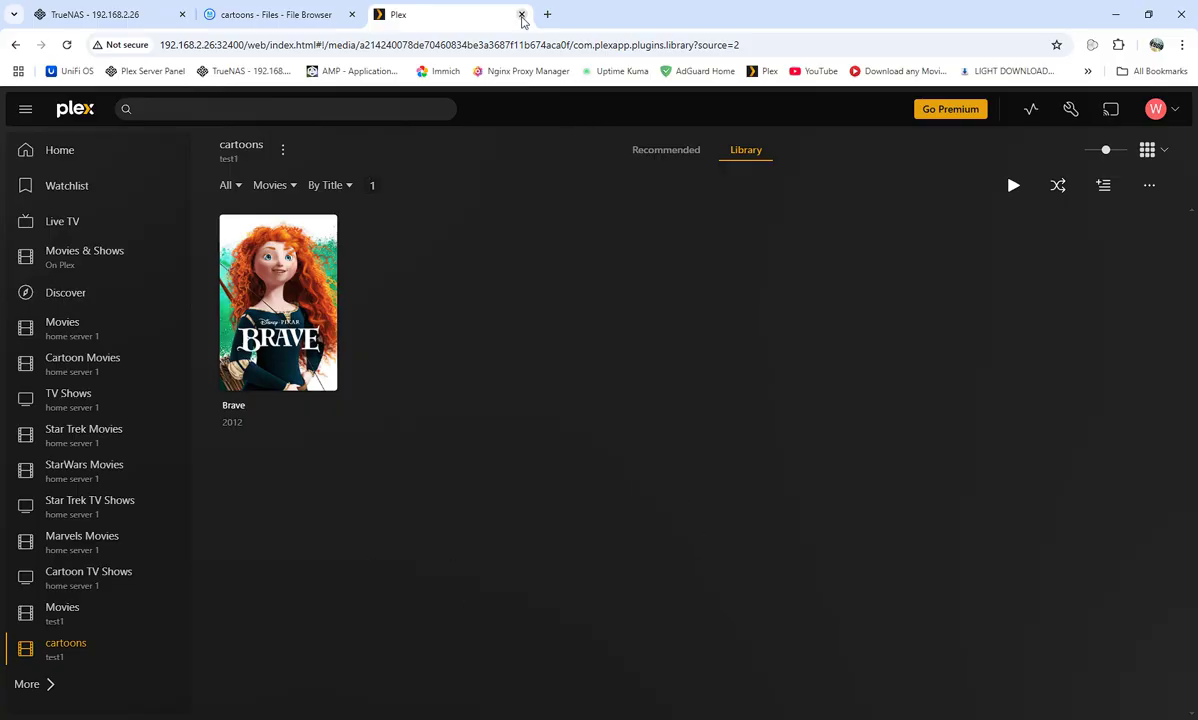
Close the Plex tab and return to TrueNAS Apps > Installed
click(521, 14)
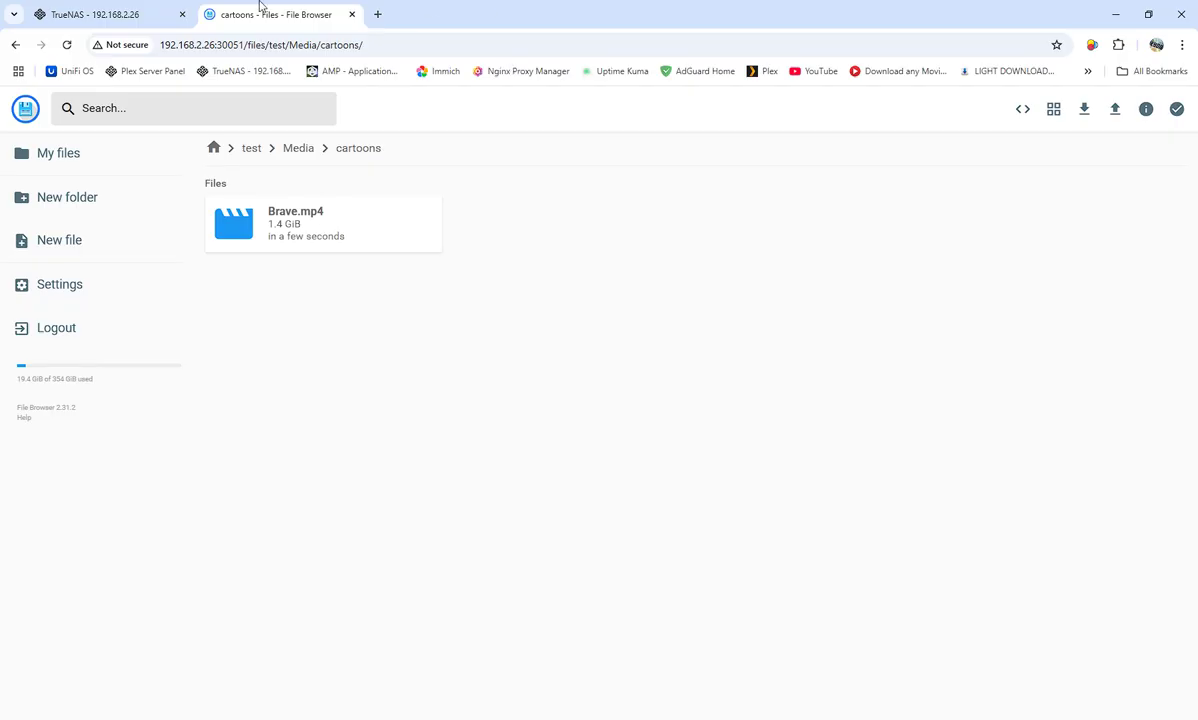
click(115, 12)
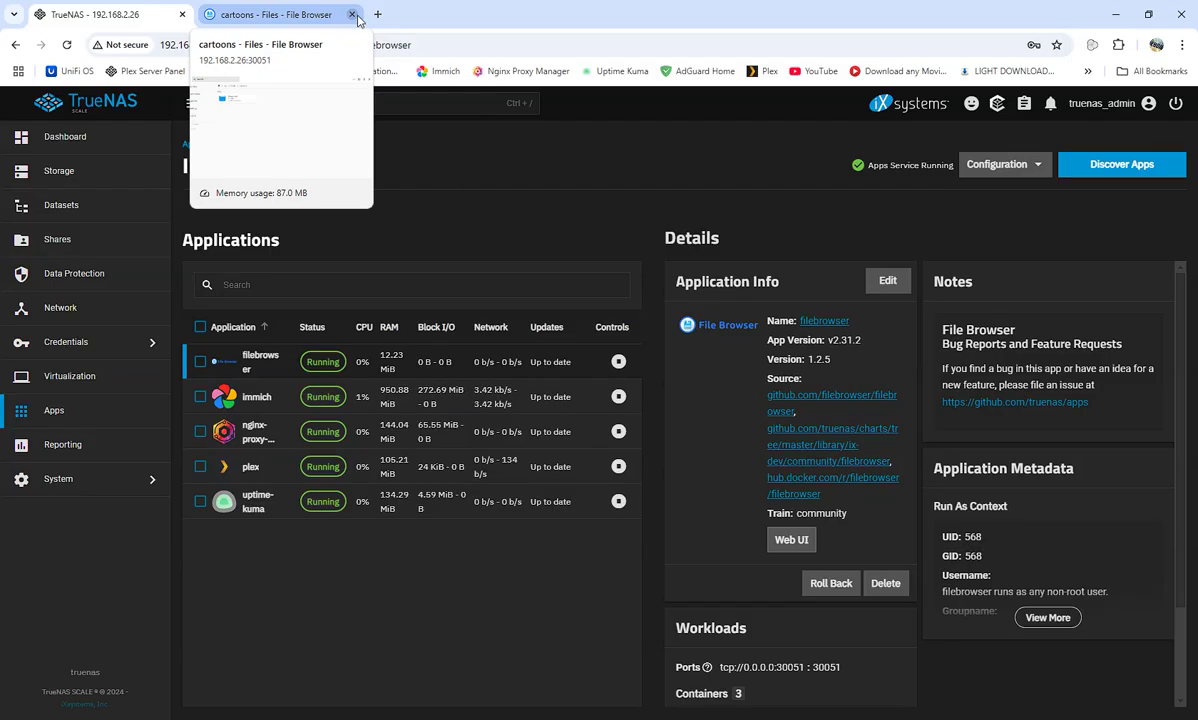
Close the File Browser tab, leaving the TrueNAS installed apps page
click(352, 14)
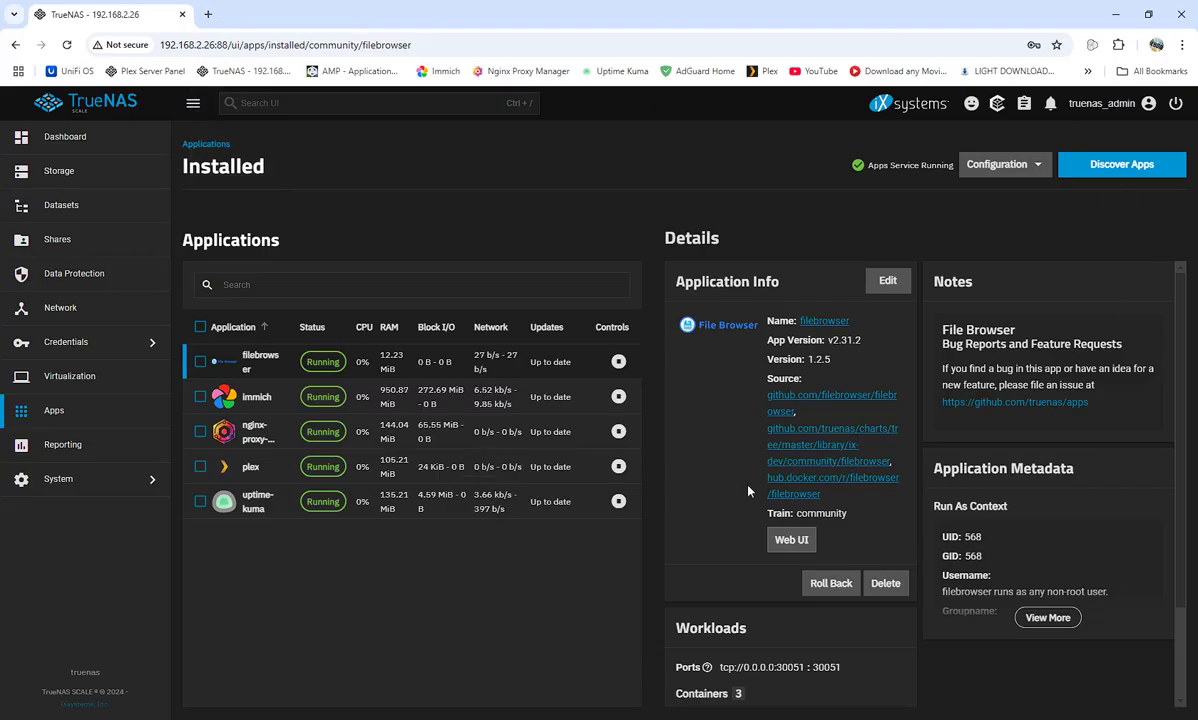